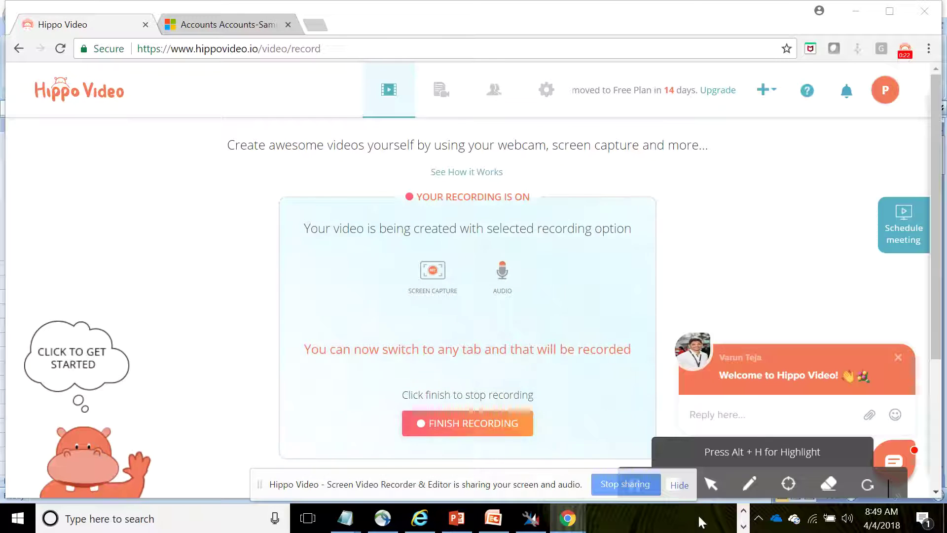
Step: Switch to Word and bring up Document5 with the steps to consolidate DDSM HEC data with NRCan data
{"action": "left_click", "coordinate": [742, 526]}
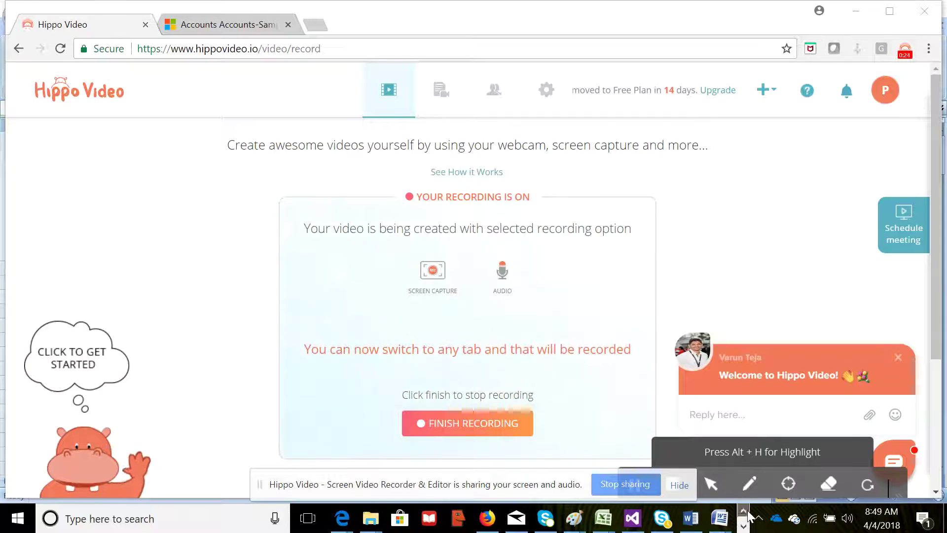
{"action": "mouse_move", "coordinate": [719, 517]}
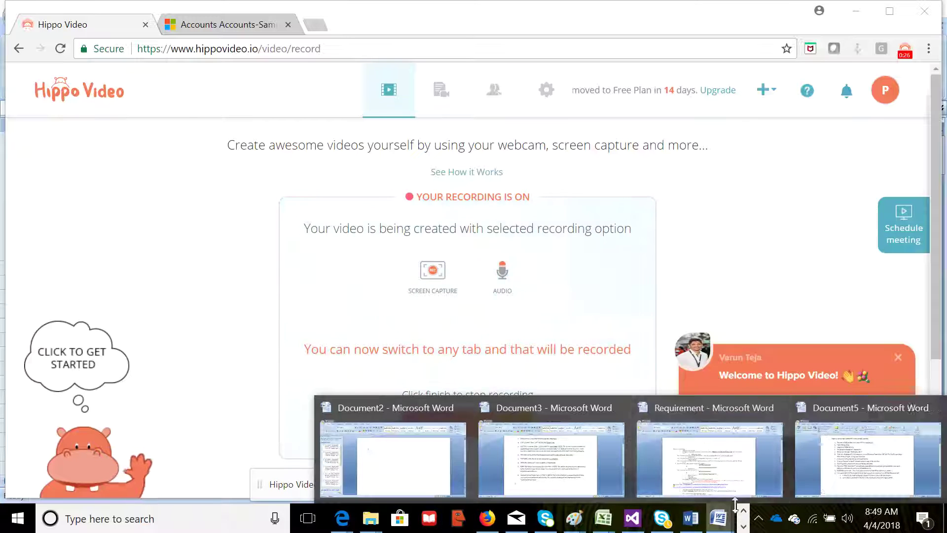
{"action": "left_click", "coordinate": [858, 465]}
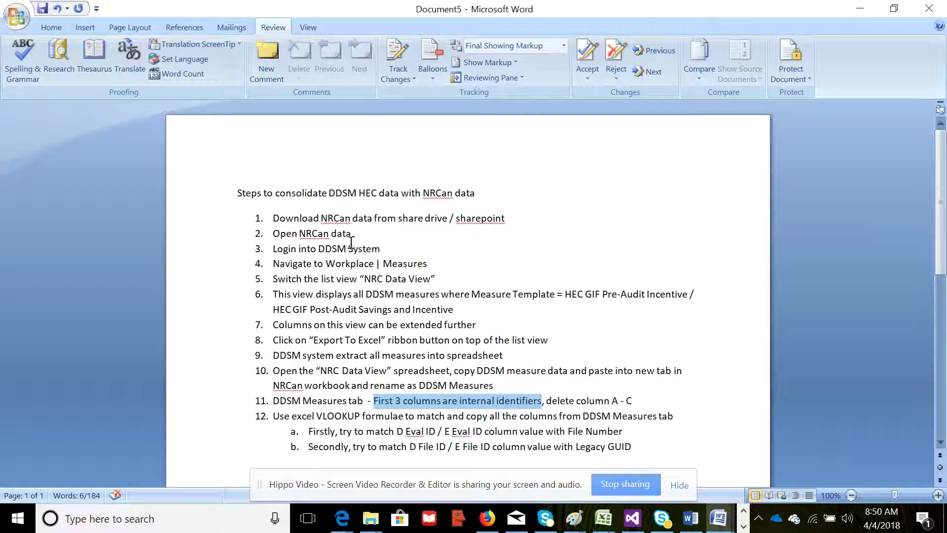
Step: Switch to Excel and view the NRCan Data sheet of the HEC Migration Sample Data workbook
{"action": "left_click", "coordinate": [609, 525]}
{"action": "left_click", "coordinate": [122, 466]}
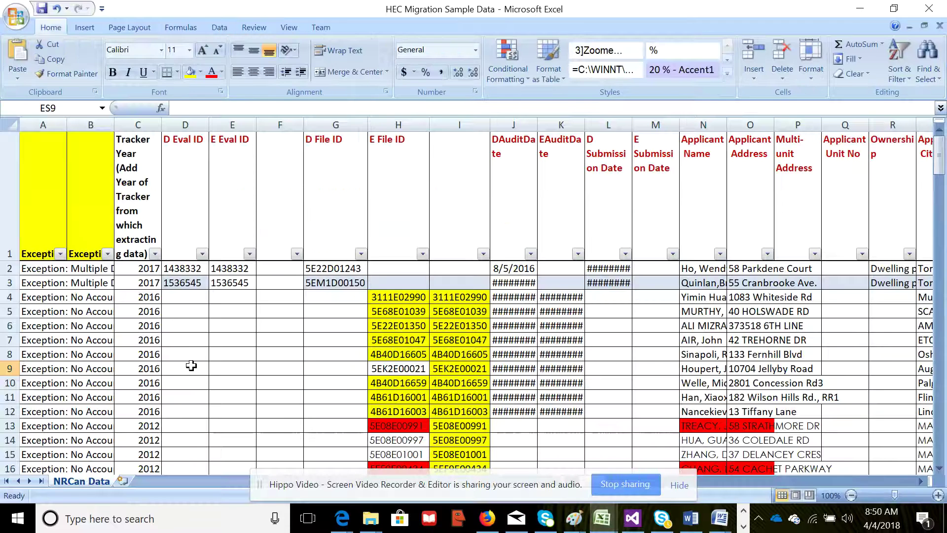
{"action": "left_click", "coordinate": [242, 312]}
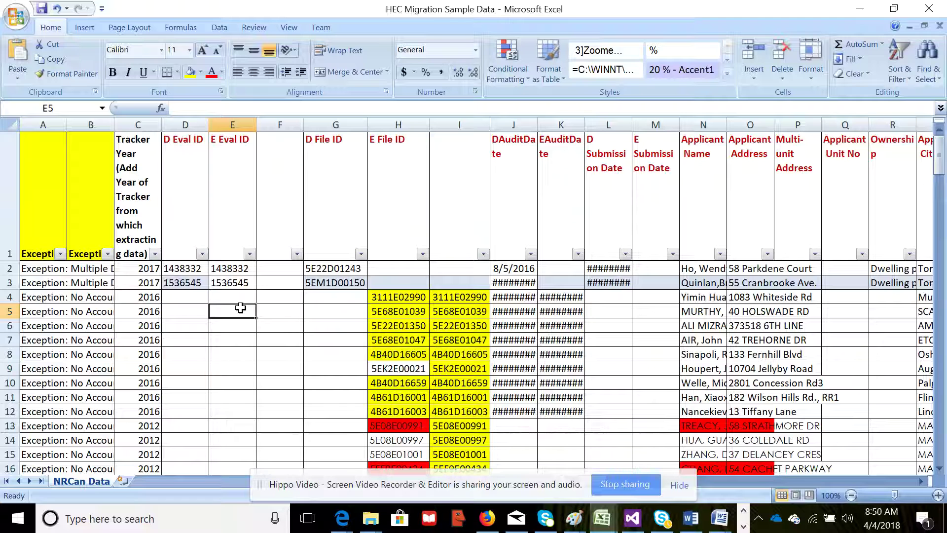
Step: Check the Word instructions, and switch to Chrome to show the DDSM Accounts page
{"action": "key", "text": "alt+Tab"}
{"action": "key", "text": "Tab"}
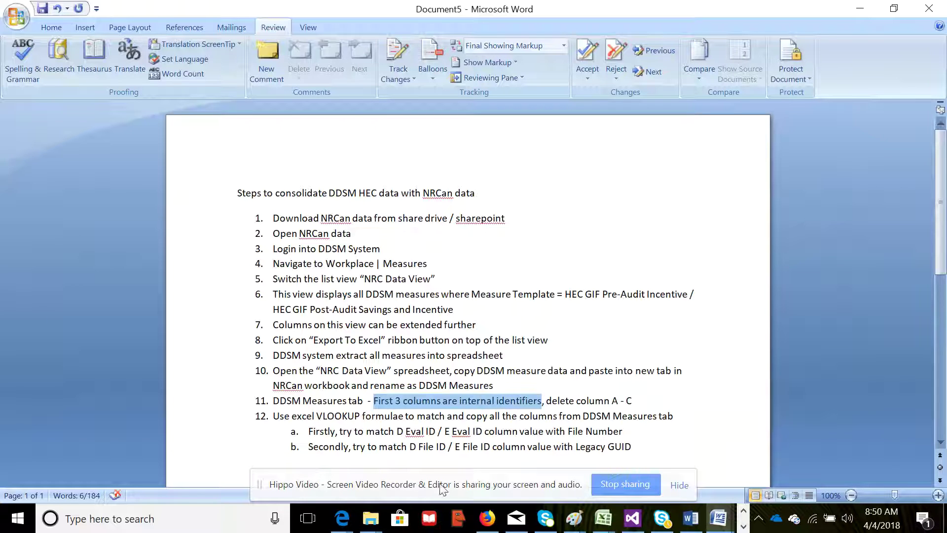
{"action": "left_click", "coordinate": [743, 526]}
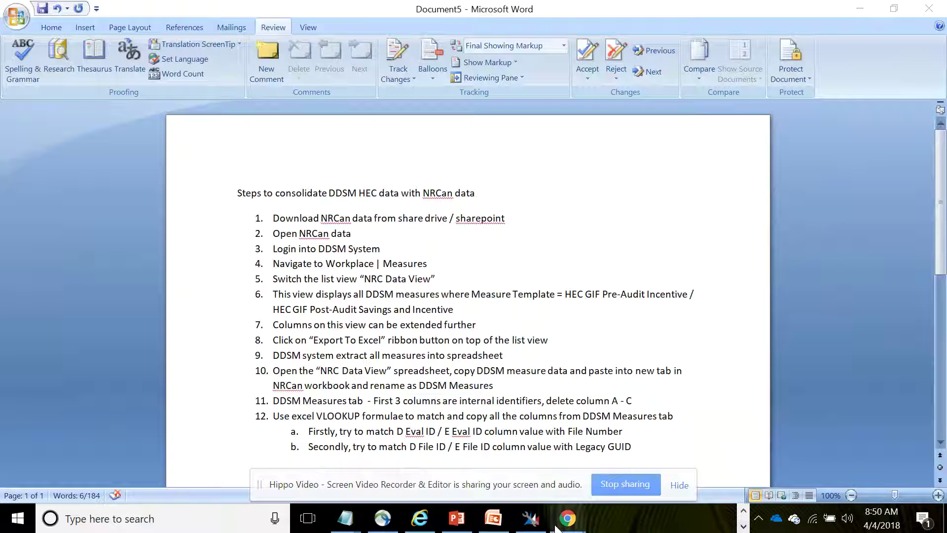
{"action": "mouse_move", "coordinate": [567, 518]}
{"action": "left_click", "coordinate": [481, 461]}
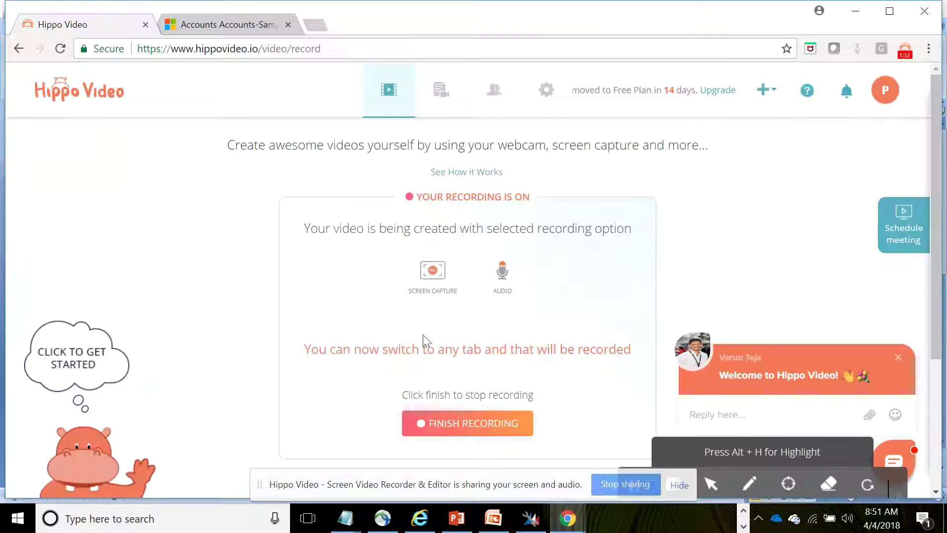
{"action": "left_click", "coordinate": [205, 31]}
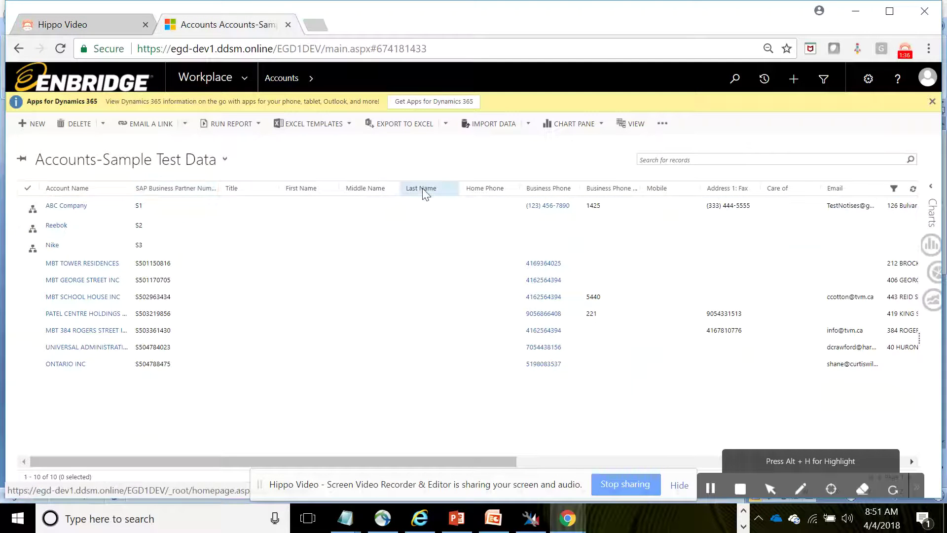
Step: Check the navigation instruction in Word and open the Measures list under Workplace in the DDSM system
{"action": "key", "text": "alt+Tab"}
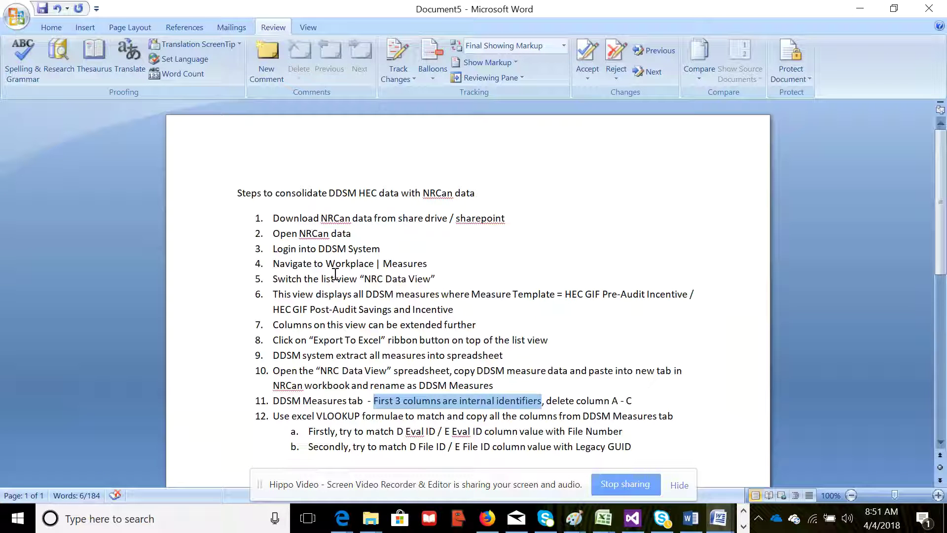
{"action": "key", "text": "alt+Tab"}
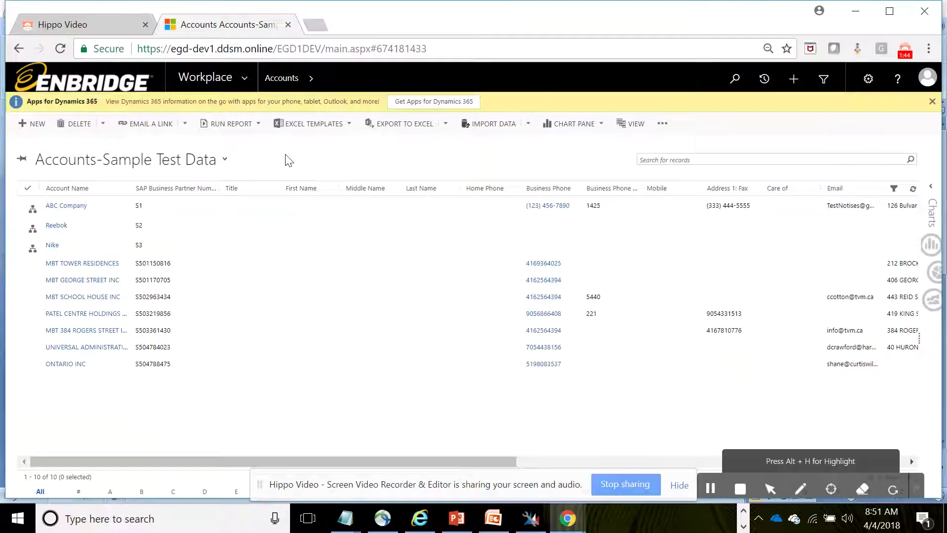
{"action": "left_click", "coordinate": [244, 77]}
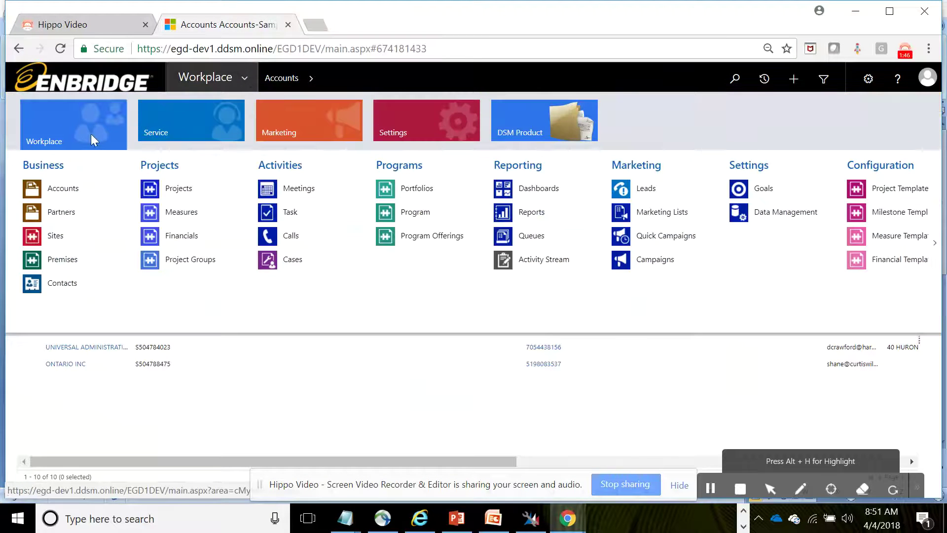
{"action": "left_click", "coordinate": [181, 212]}
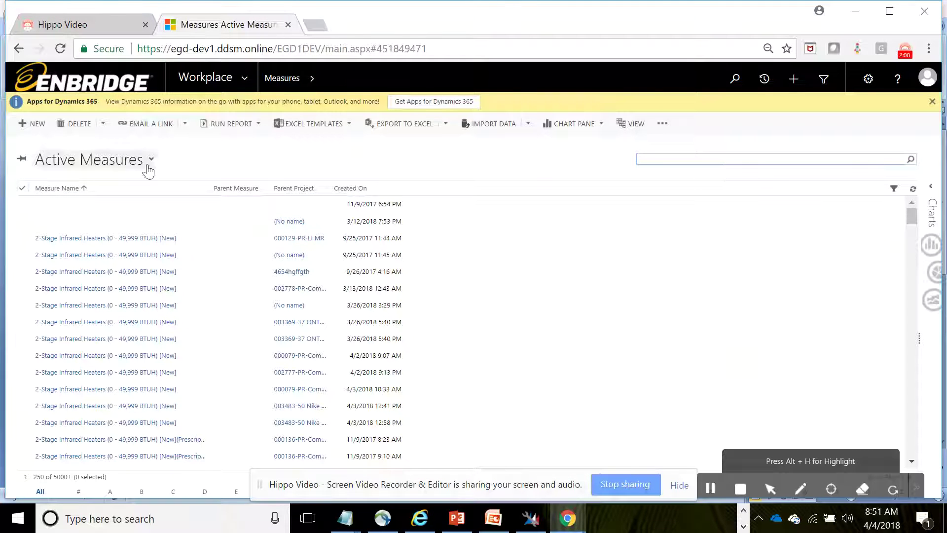
Step: Highlight instruction 5 in the Word document and switch the DDSM measures list to NRC Data View
{"action": "key", "text": "alt+Tab"}
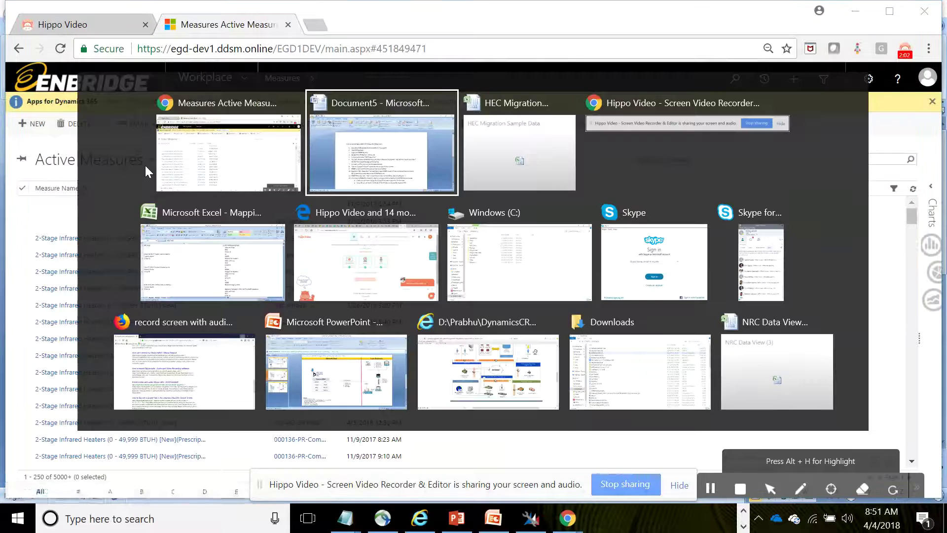
{"action": "left_click_drag", "start_coordinate": [274, 279], "coordinate": [444, 275]}
{"action": "key", "text": "alt+Tab"}
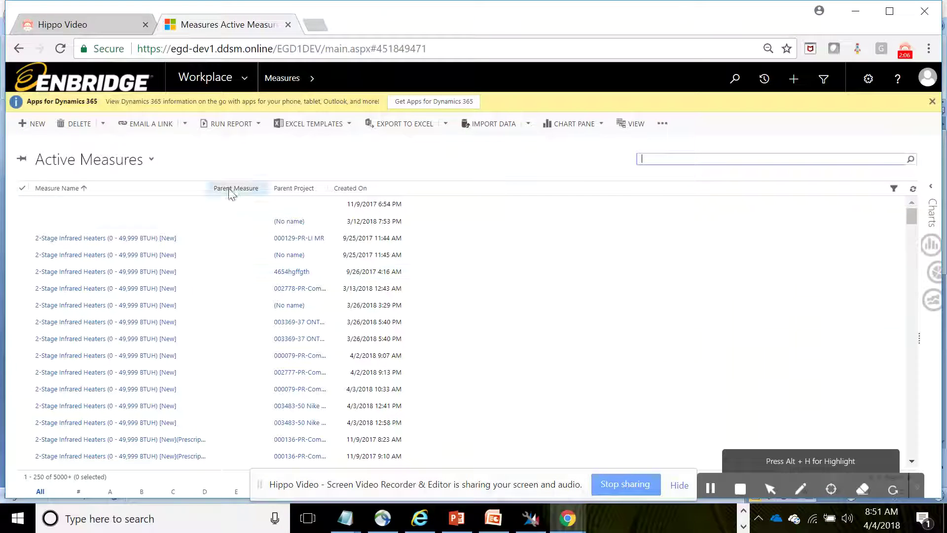
{"action": "left_click", "coordinate": [152, 161]}
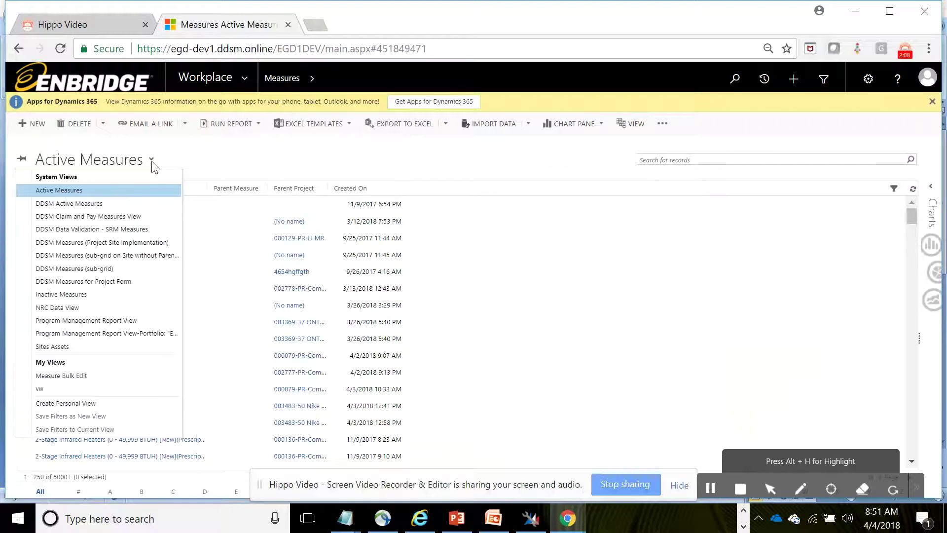
{"action": "left_click", "coordinate": [83, 310]}
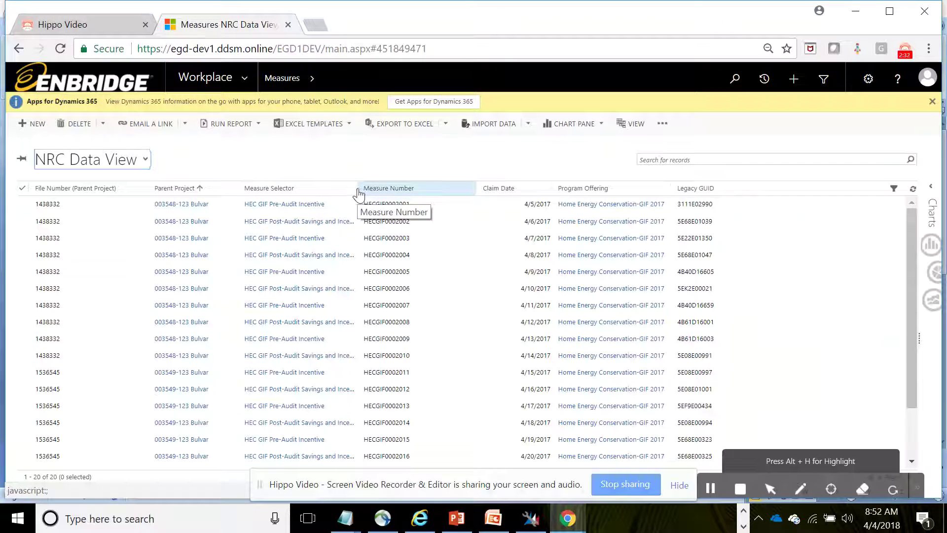
Step: Widen the Measure Selector column and highlight instruction 6 on the HEC GIF measure templates in the Word document
{"action": "left_click_drag", "start_coordinate": [358, 195], "coordinate": [493, 197]}
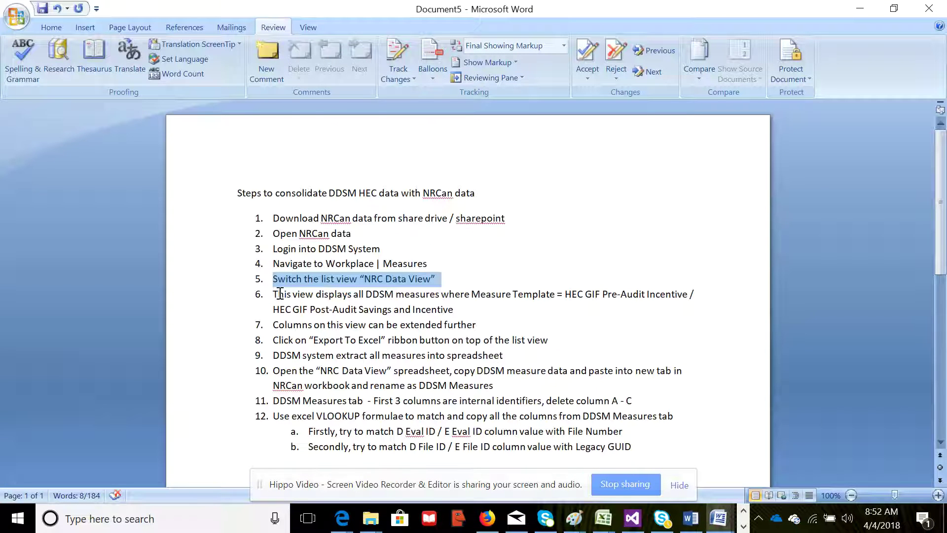
{"action": "left_click_drag", "start_coordinate": [274, 295], "coordinate": [691, 317]}
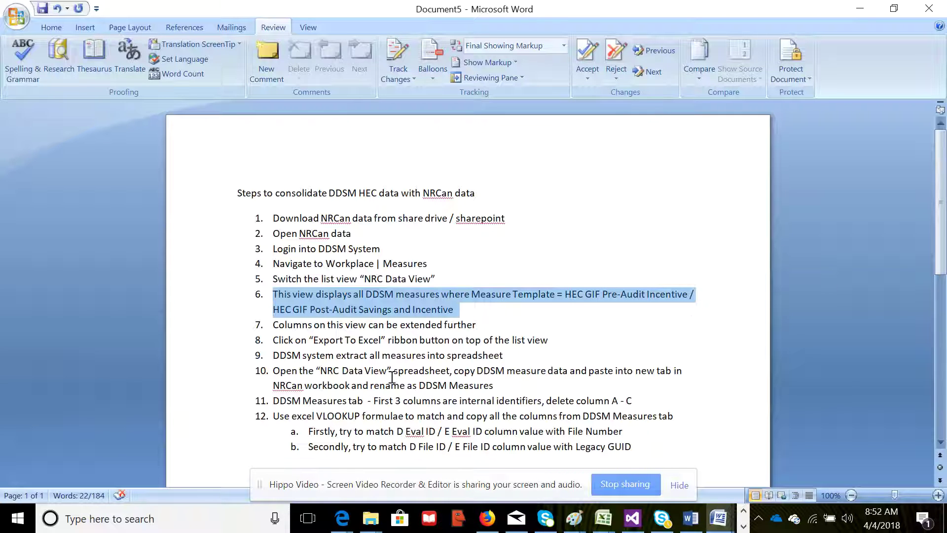
{"action": "key", "text": "alt+Tab"}
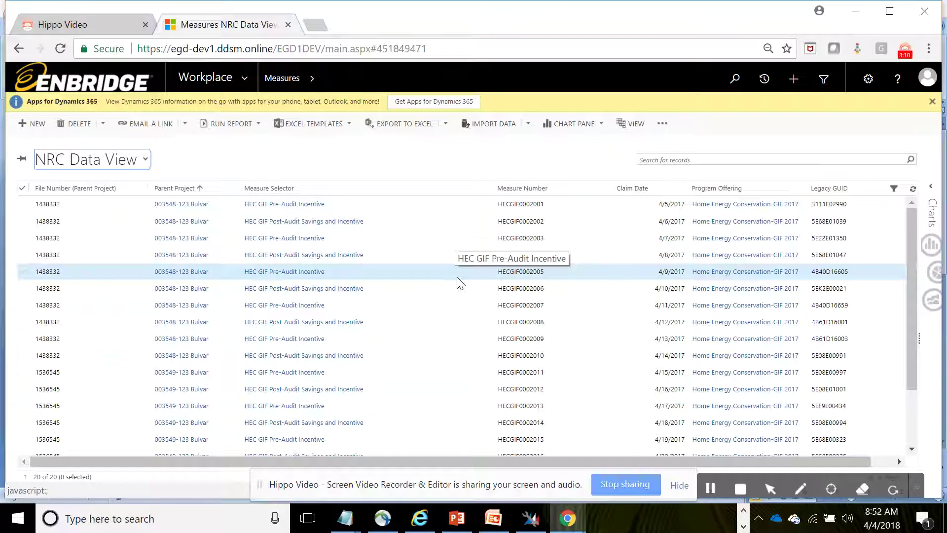
Step: Highlight instruction 8 in Word, and export the NRC Data View list to Excel, accepting the download risk
{"action": "key", "text": "alt+Tab"}
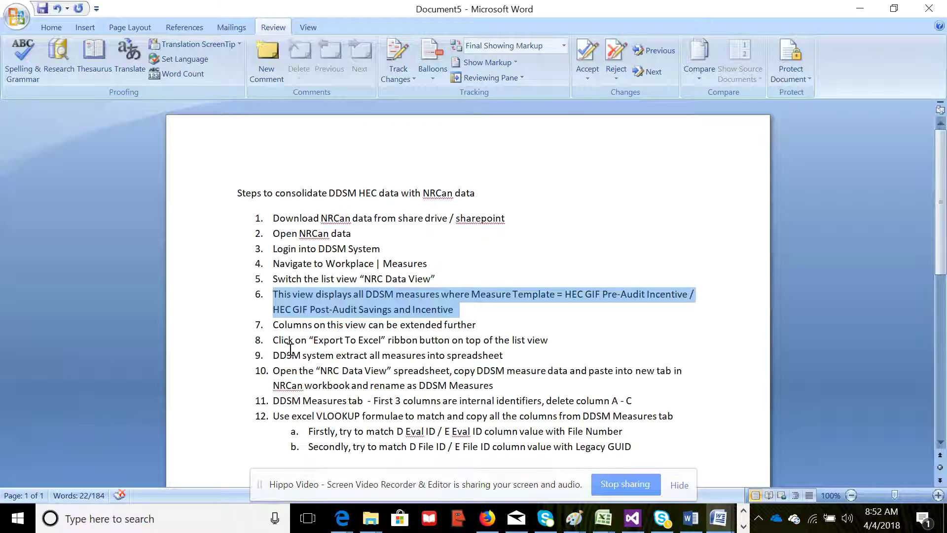
{"action": "left_click_drag", "start_coordinate": [273, 340], "coordinate": [575, 342]}
{"action": "key", "text": "alt+Tab"}
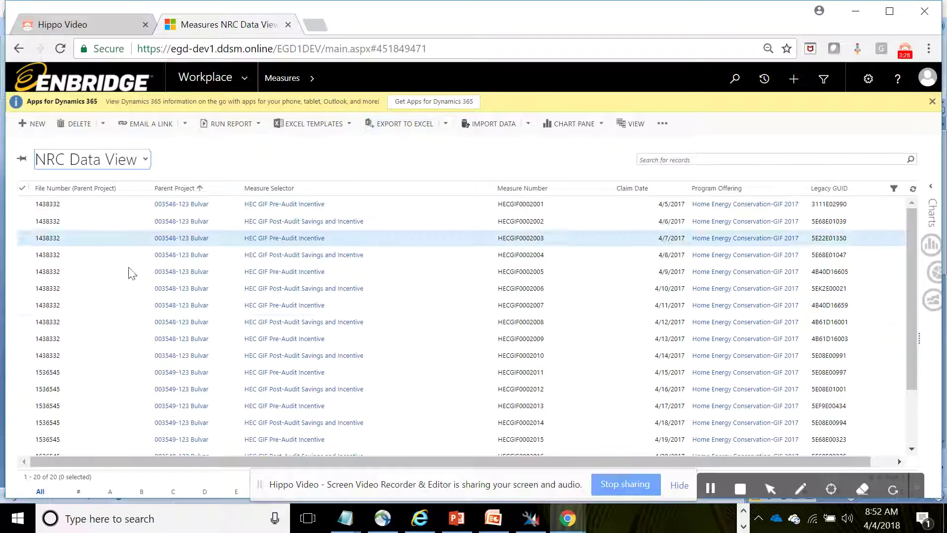
{"action": "left_click", "coordinate": [399, 127]}
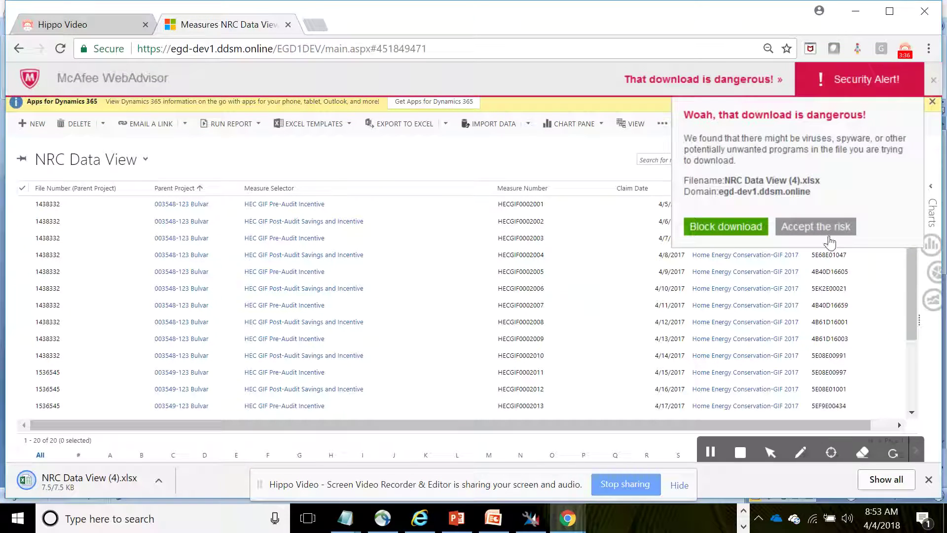
{"action": "left_click", "coordinate": [827, 229]}
Step: Open the downloaded NRC Data View (4).xlsx file and bring its workbook up in Excel
{"action": "left_click_drag", "start_coordinate": [25, 477], "coordinate": [71, 495]}
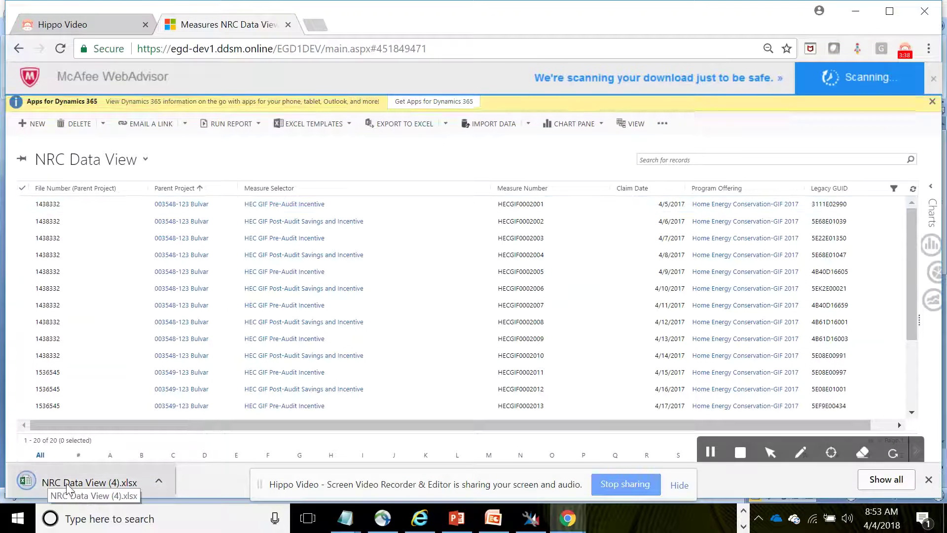
{"action": "left_click", "coordinate": [92, 484]}
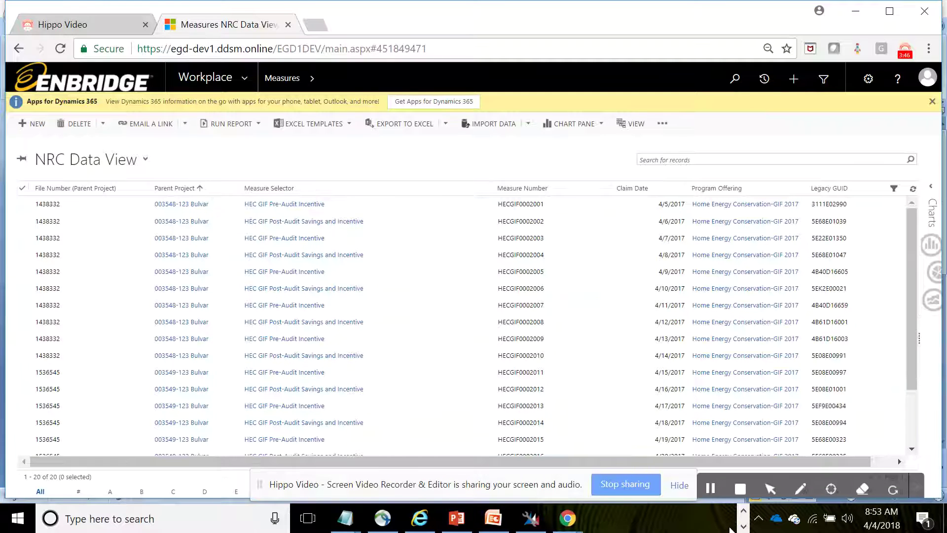
{"action": "left_click", "coordinate": [744, 512]}
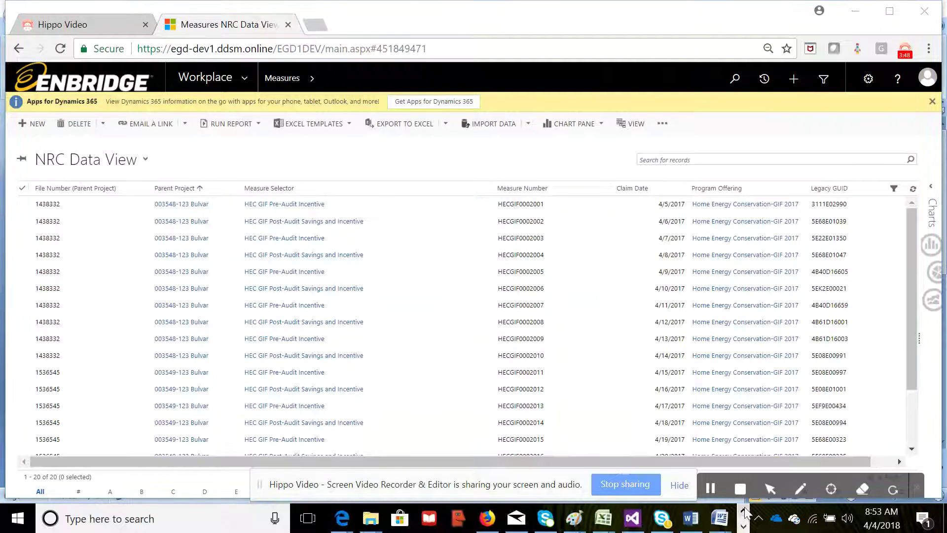
{"action": "mouse_move", "coordinate": [614, 515]}
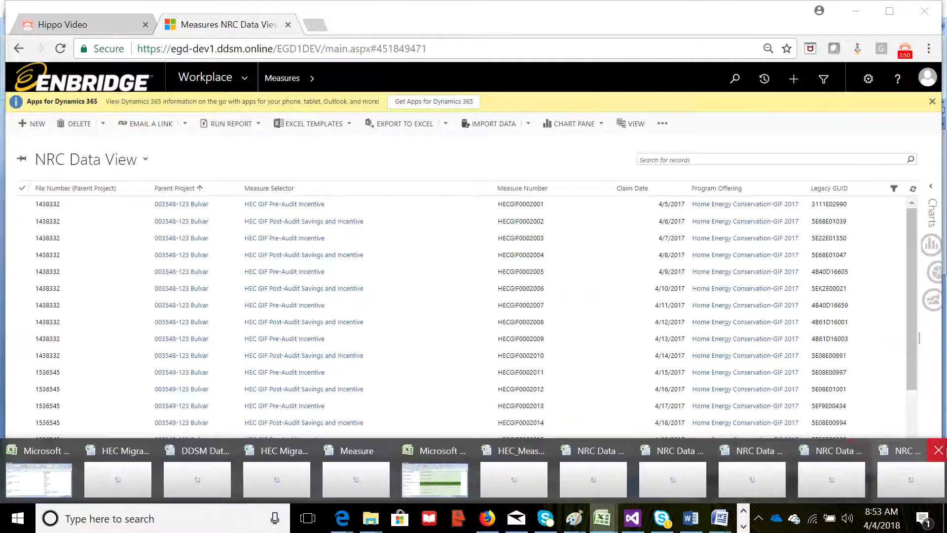
{"action": "left_click", "coordinate": [905, 466]}
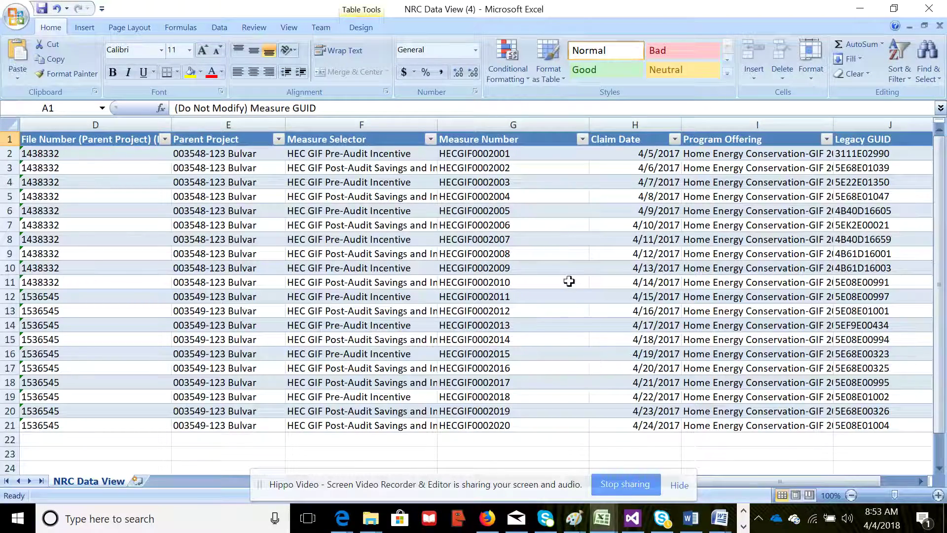
Step: Return to the Word document and highlight instruction 10 on copying the measure data into a new NRCan workbook tab
{"action": "key", "text": "alt+Tab"}
{"action": "key", "text": "Escape"}
{"action": "key", "text": "alt+Tab"}
{"action": "key", "text": "alt+Tab"}
{"action": "key", "text": "alt+Tab"}
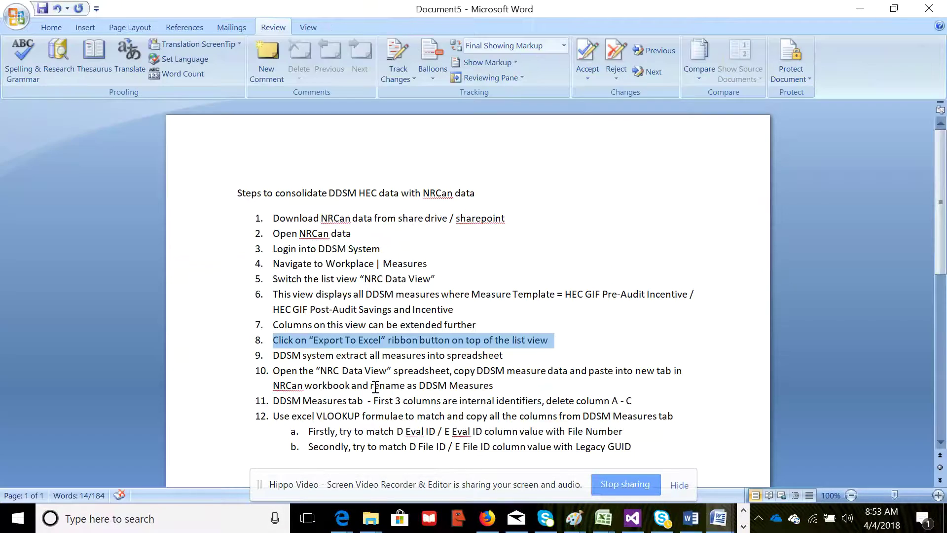
{"action": "scroll", "coordinate": [374, 388], "scroll_direction": "down", "scroll_amount": 2}
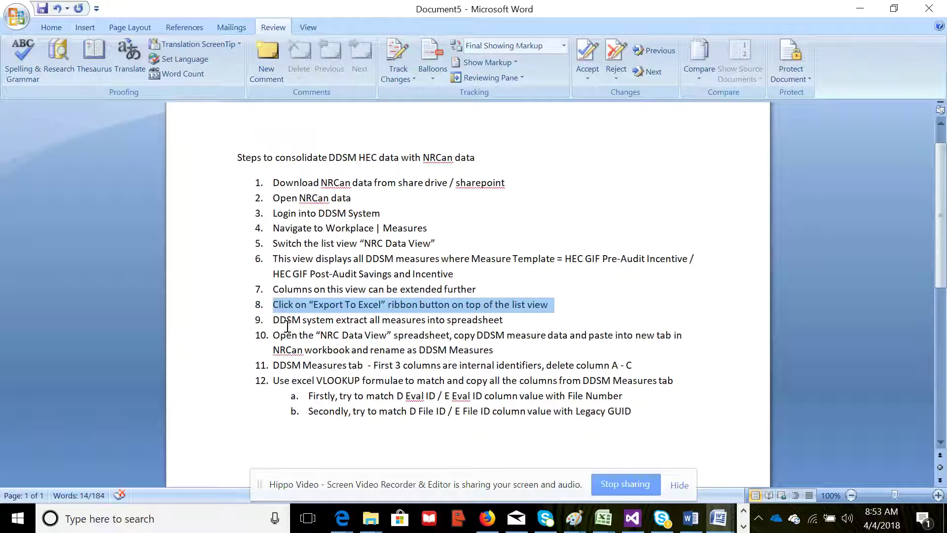
{"action": "left_click", "coordinate": [276, 338]}
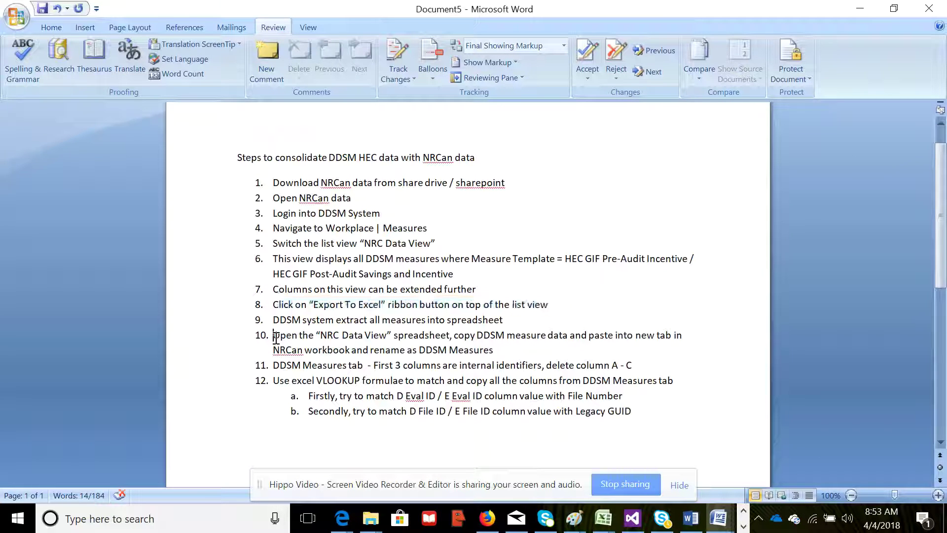
{"action": "left_click_drag", "start_coordinate": [277, 338], "coordinate": [498, 350]}
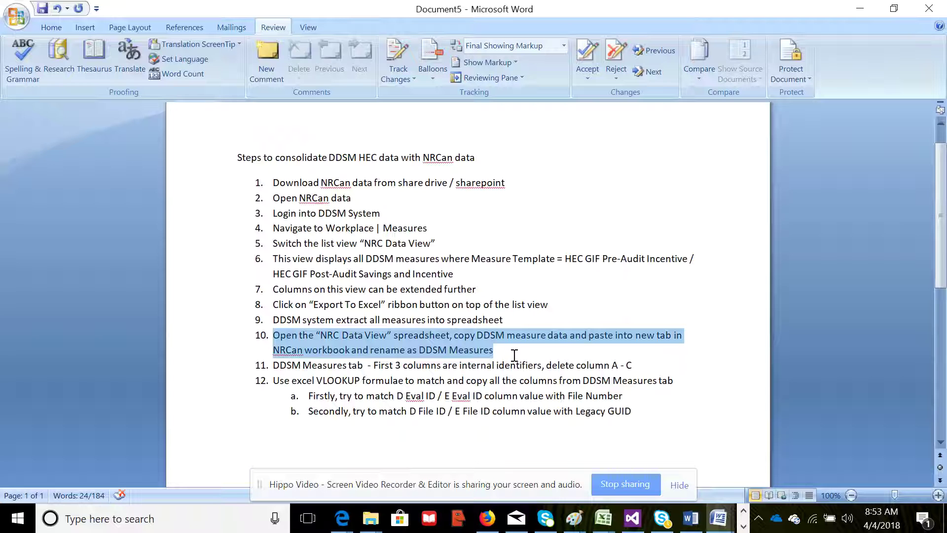
Step: Switch to the NRC Data View (4) workbook in Excel and copy its entire measures table, including the headers
{"action": "key", "text": "alt+Tab"}
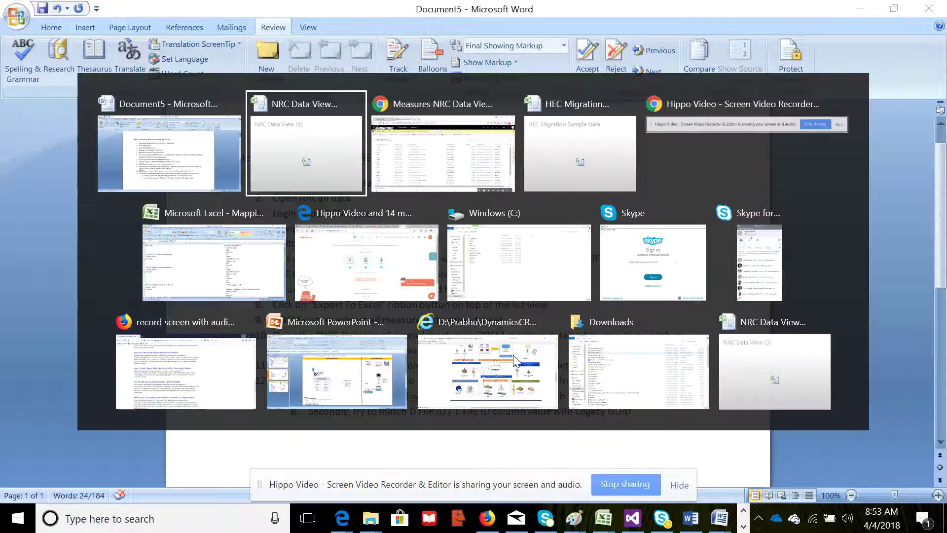
{"action": "key", "text": "alt+Tab"}
{"action": "key", "text": "alt+Tab"}
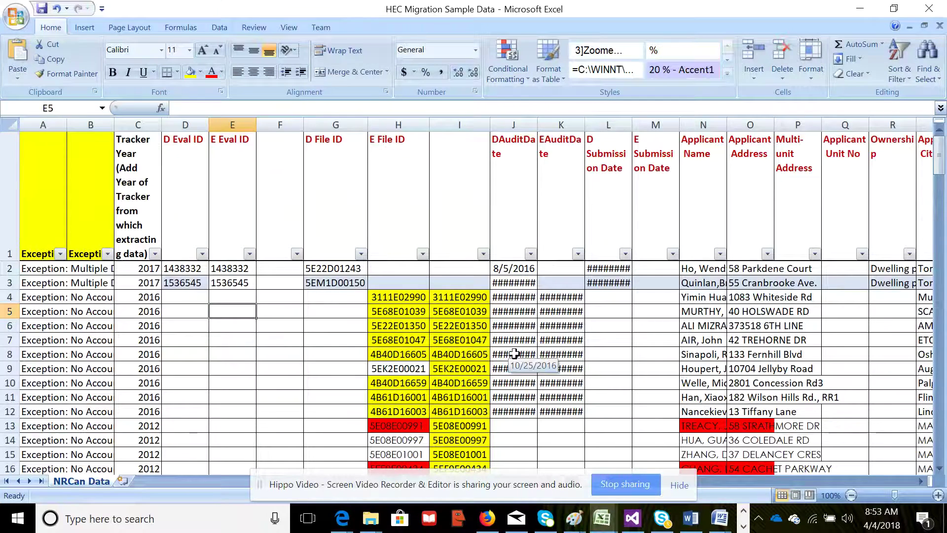
{"action": "key", "text": "alt+Tab"}
{"action": "key", "text": "alt+Tab"}
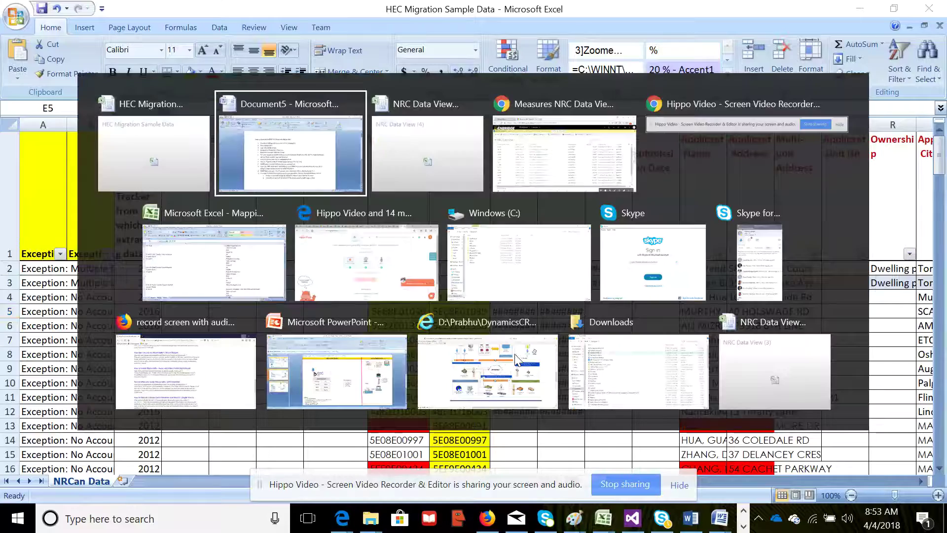
{"action": "key", "text": "alt+Tab"}
{"action": "key", "text": "alt+Tab"}
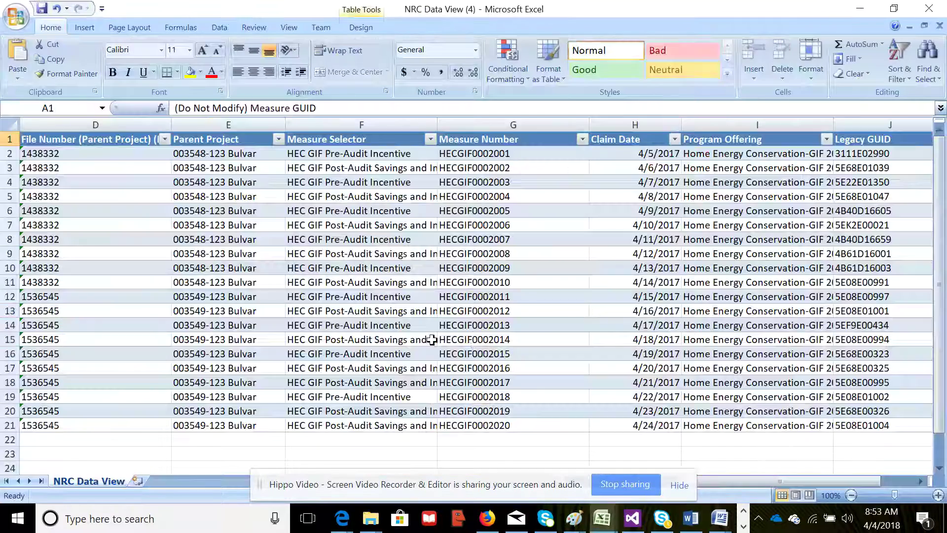
{"action": "key", "text": "ctrl+shift+End"}
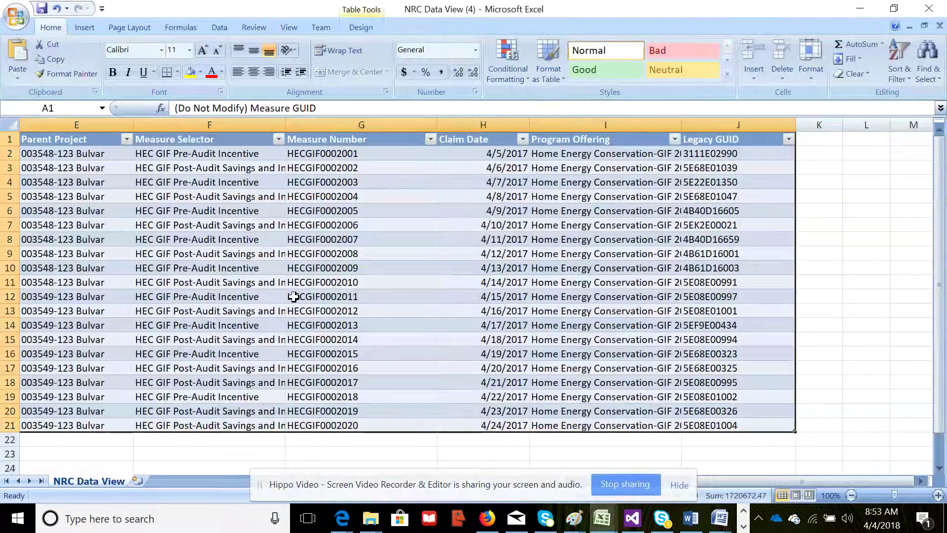
{"action": "key", "text": "ctrl+c"}
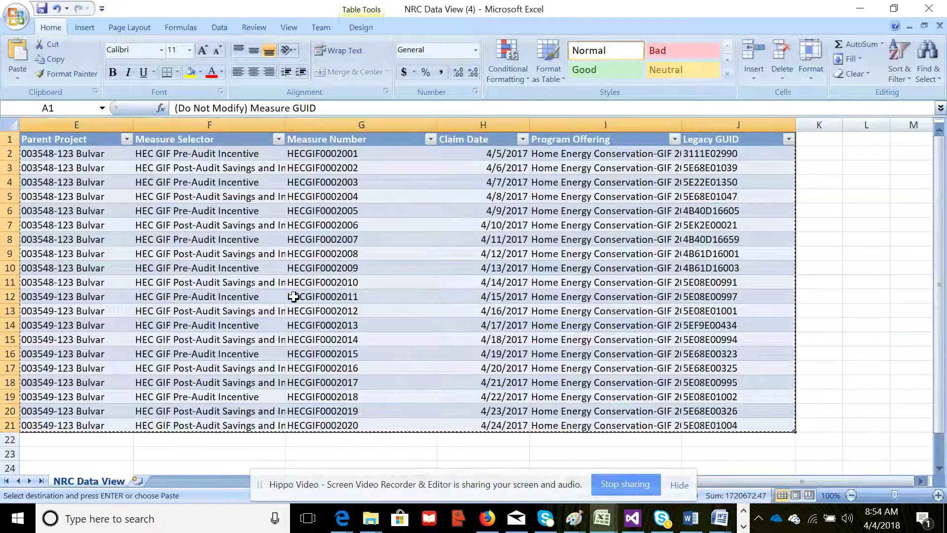
Step: Insert a new worksheet in the HEC Migration Sample Data workbook and paste the copied measures table at A1
{"action": "key", "text": "alt+Tab"}
{"action": "key", "text": "alt+Tab"}
{"action": "key", "text": "alt+Tab"}
{"action": "key", "text": "alt+Tab"}
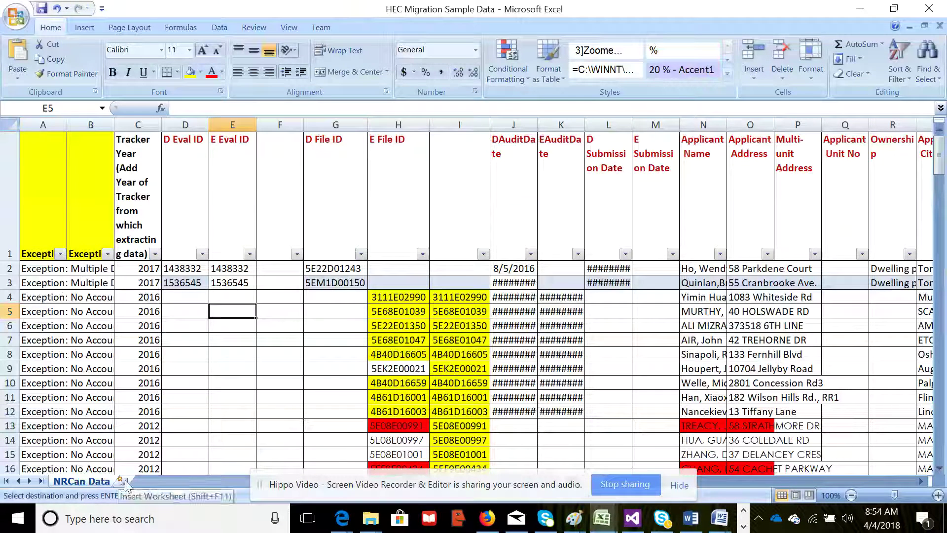
{"action": "left_click", "coordinate": [123, 481]}
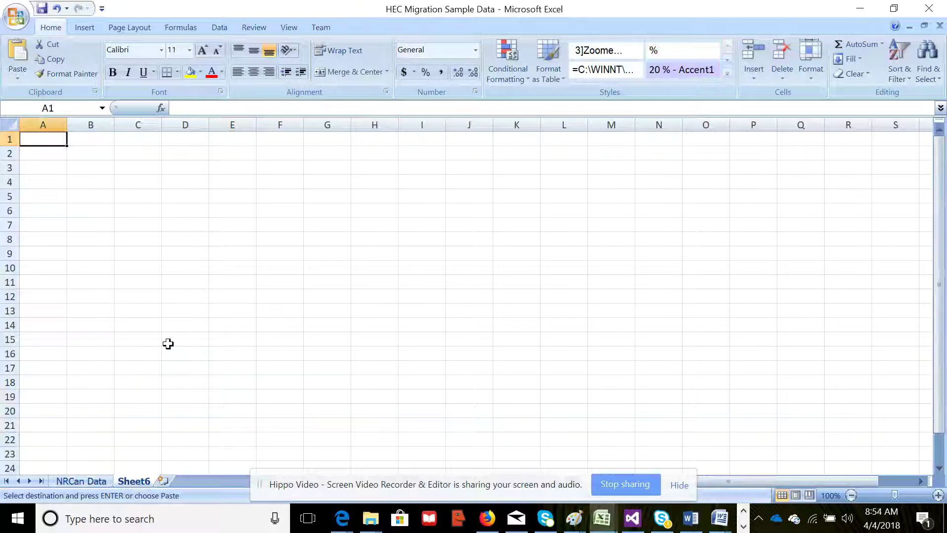
{"action": "key", "text": "ctrl+v"}
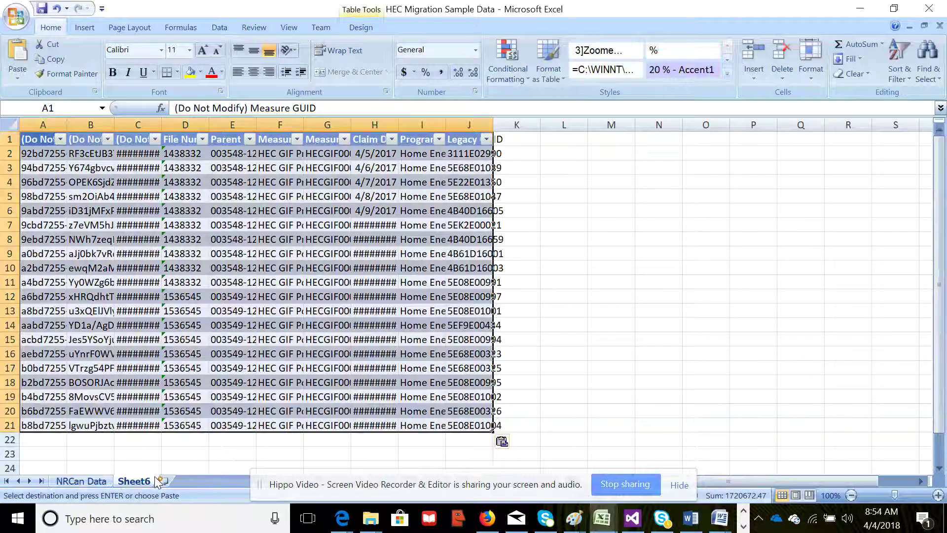
Step: Select the name DDSM Measures in instruction 10 of the Word document, and rename the new worksheet in Excel as DDSM Measures
{"action": "key", "text": "alt+Tab"}
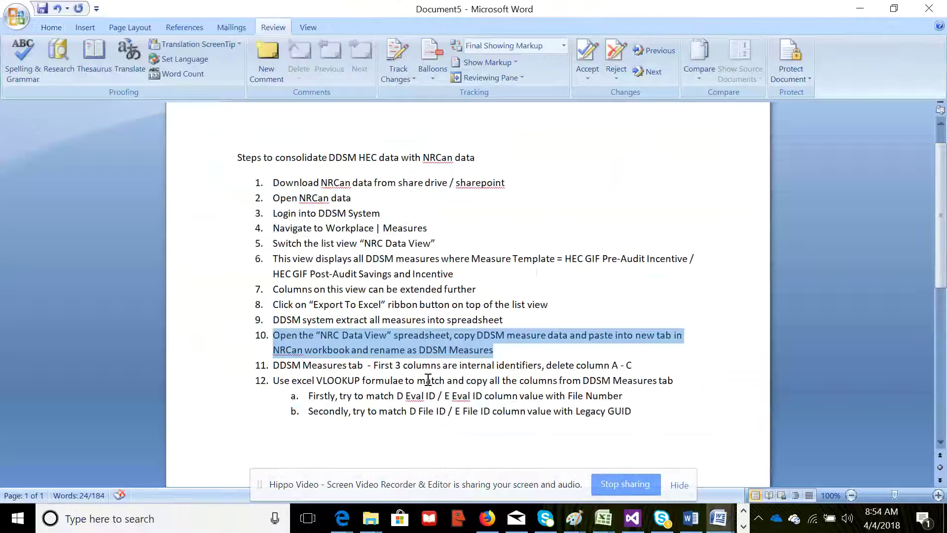
{"action": "left_click", "coordinate": [427, 380]}
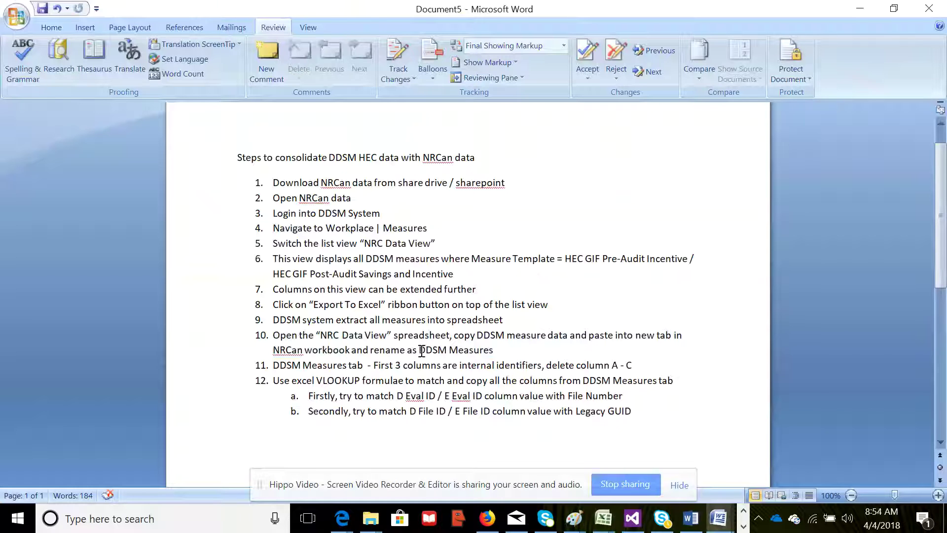
{"action": "left_click_drag", "start_coordinate": [420, 350], "coordinate": [493, 351]}
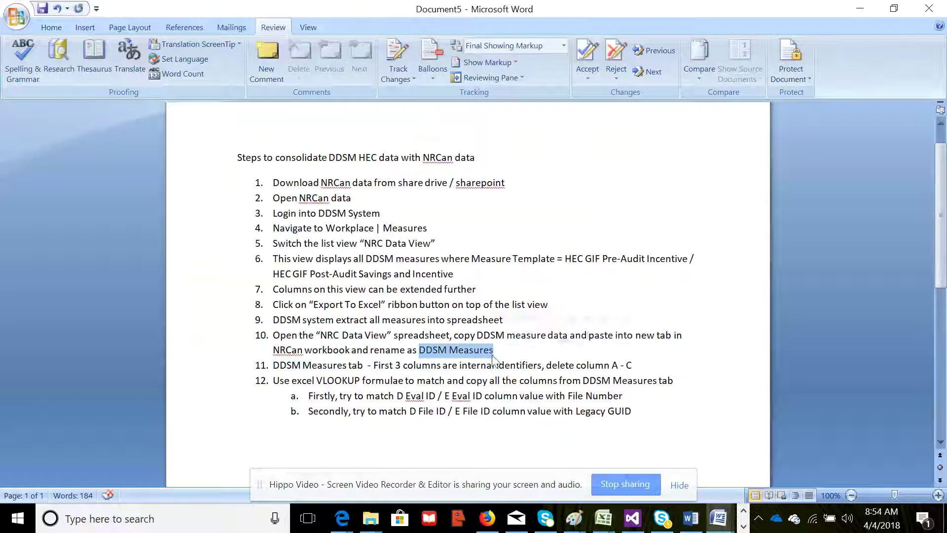
{"action": "key", "text": "alt+Tab"}
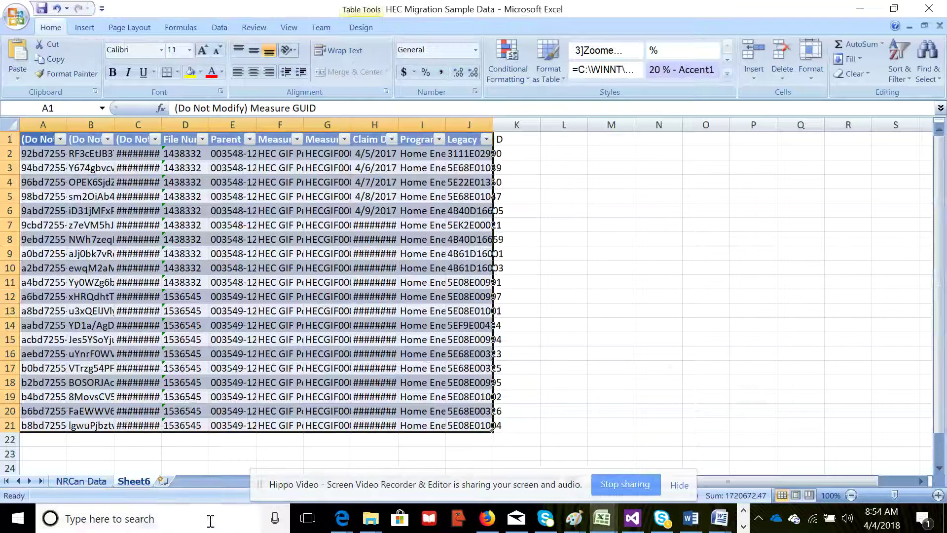
{"action": "right_click", "coordinate": [138, 483]}
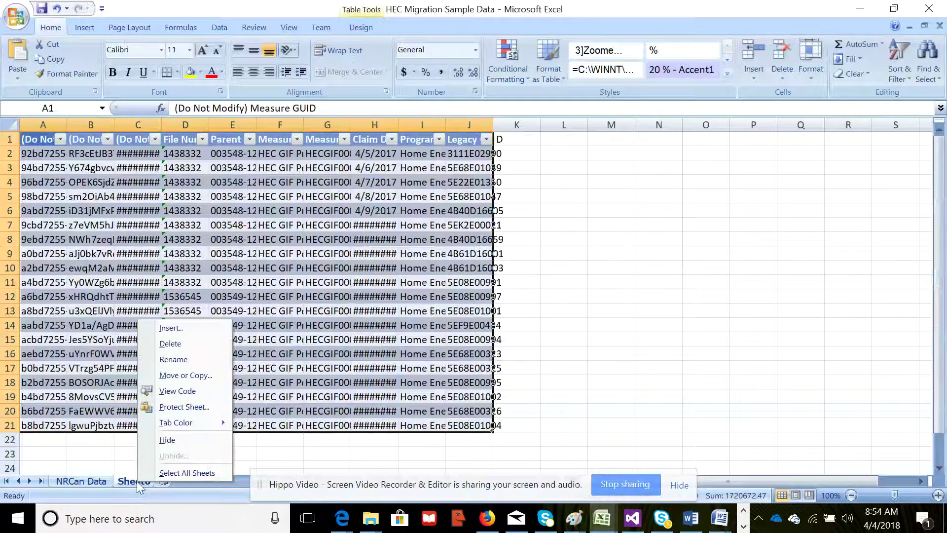
{"action": "left_click", "coordinate": [186, 361]}
{"action": "key", "text": "ctrl+v"}
{"action": "key", "text": "Return"}
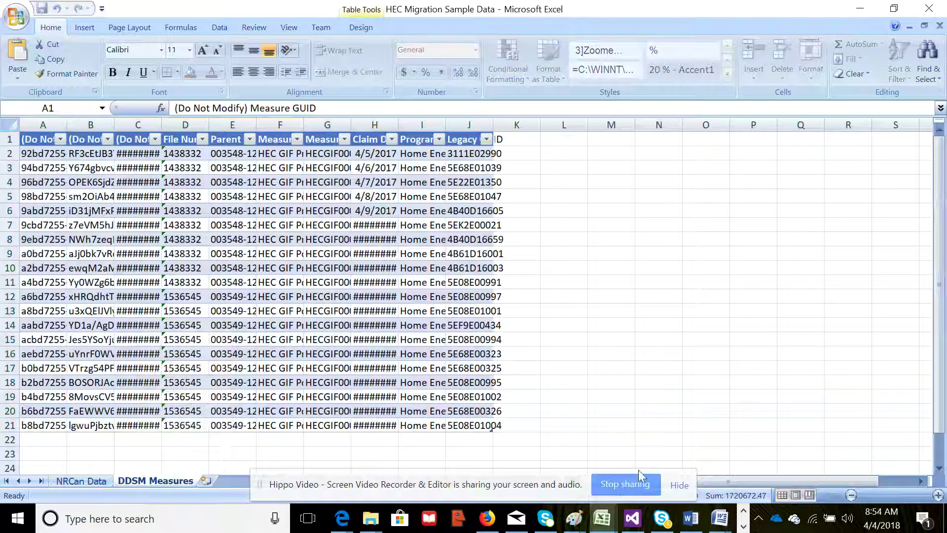
Step: Autofit all column widths on the DDSM Measures sheet
{"action": "left_click", "coordinate": [631, 359]}
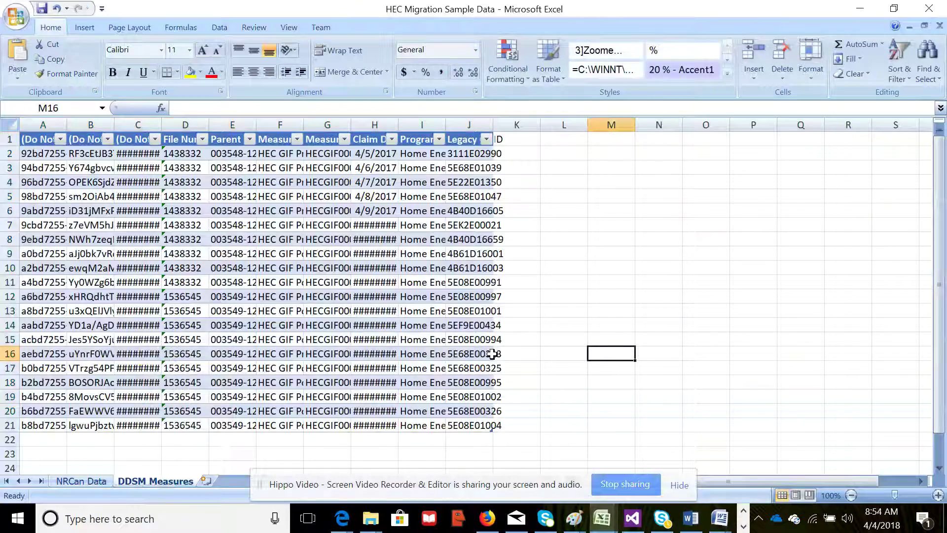
{"action": "scroll", "coordinate": [492, 354], "scroll_direction": "down", "scroll_amount": 1}
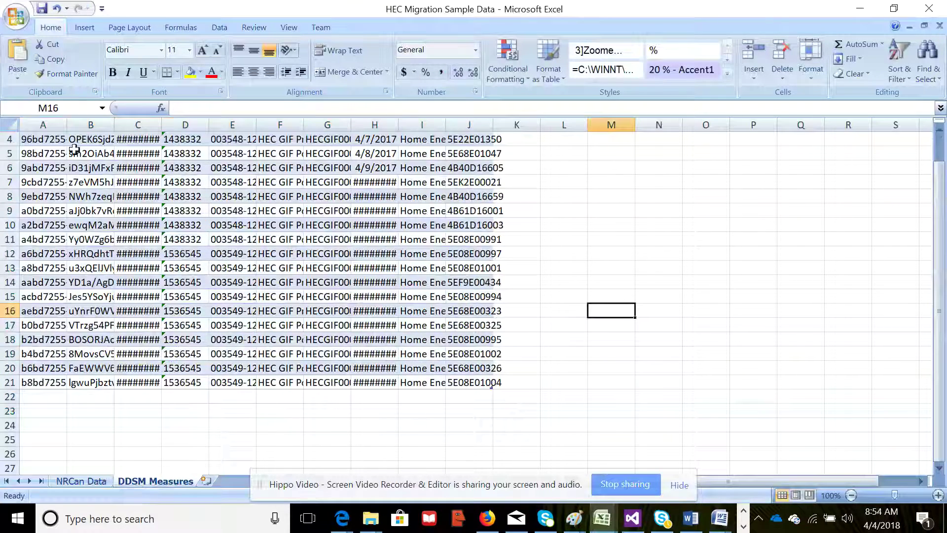
{"action": "left_click", "coordinate": [9, 125]}
{"action": "double_click", "coordinate": [67, 125]}
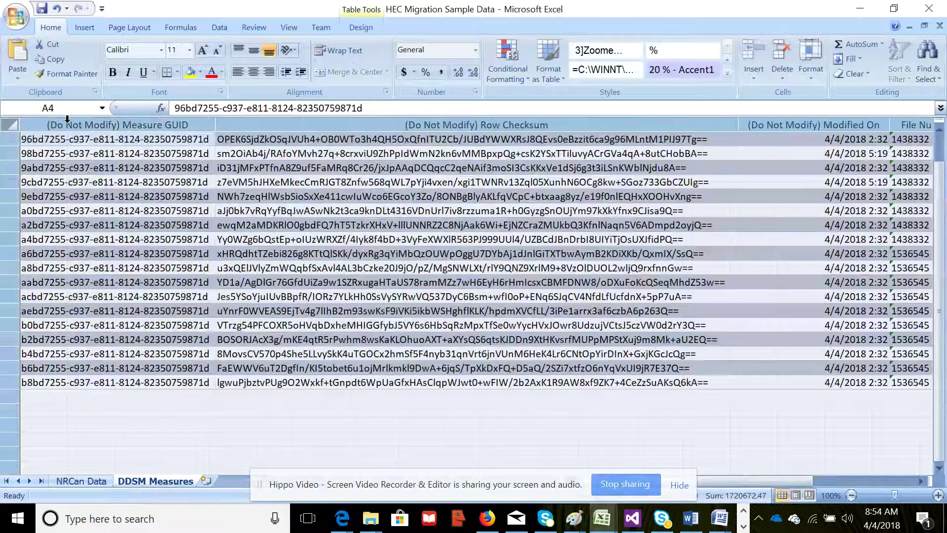
{"action": "scroll", "coordinate": [226, 323], "scroll_direction": "up", "scroll_amount": 1}
Step: Return to the Word document and highlight instruction 11 on the three internal identifier columns and deleting columns A - C
{"action": "key", "text": "alt+Tab"}
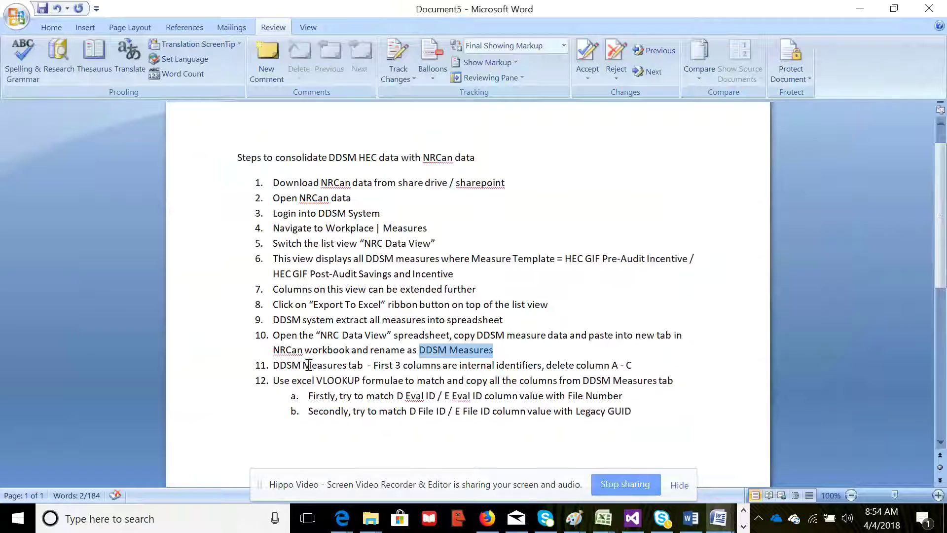
{"action": "left_click", "coordinate": [276, 365]}
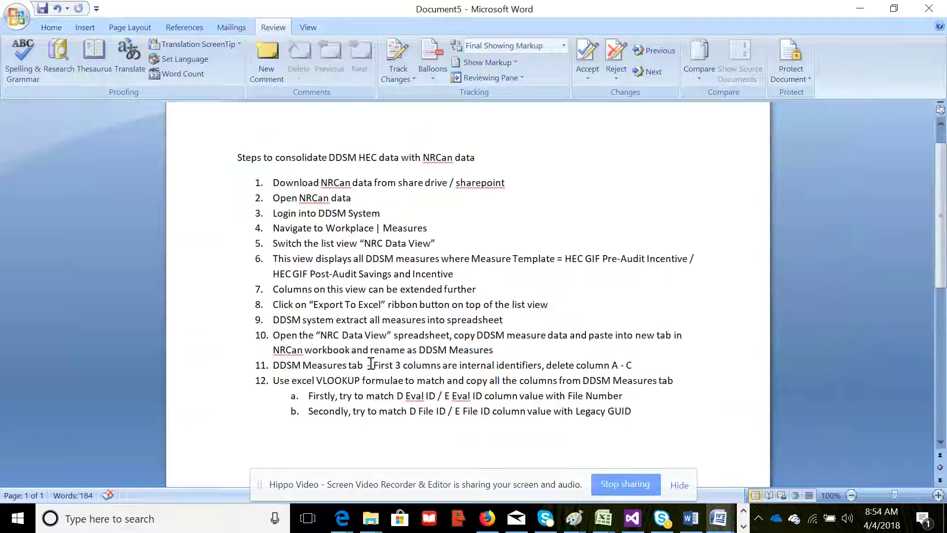
{"action": "left_click_drag", "start_coordinate": [377, 367], "coordinate": [544, 370]}
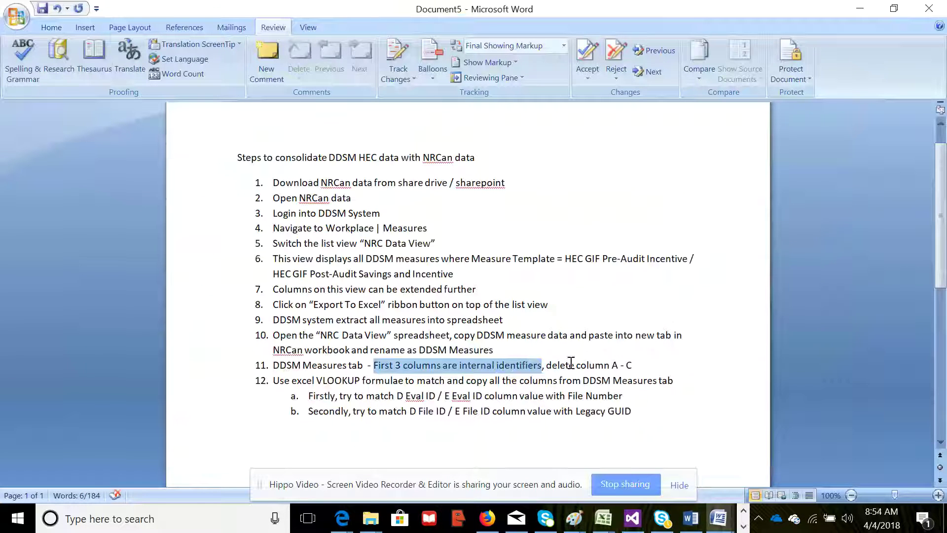
{"action": "left_click_drag", "start_coordinate": [650, 365], "coordinate": [515, 366]}
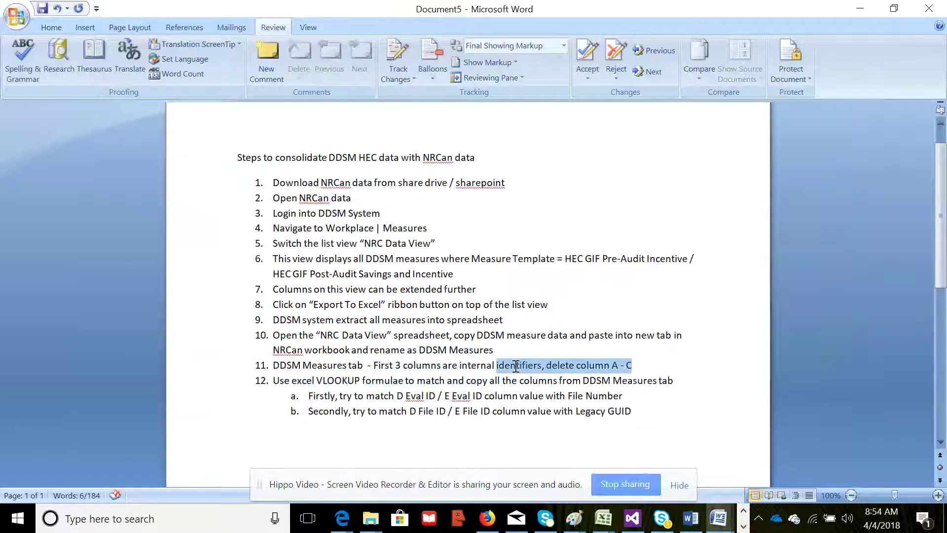
Step: Switch to the Excel workbook and delete the internal identifier columns A to C from the DDSM Measures sheet
{"action": "key", "text": "alt+Tab"}
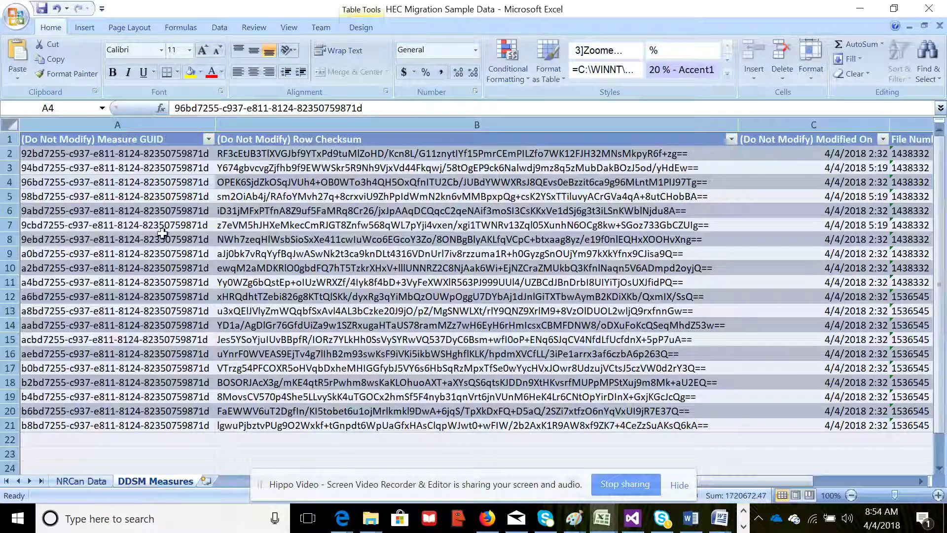
{"action": "left_click", "coordinate": [158, 253]}
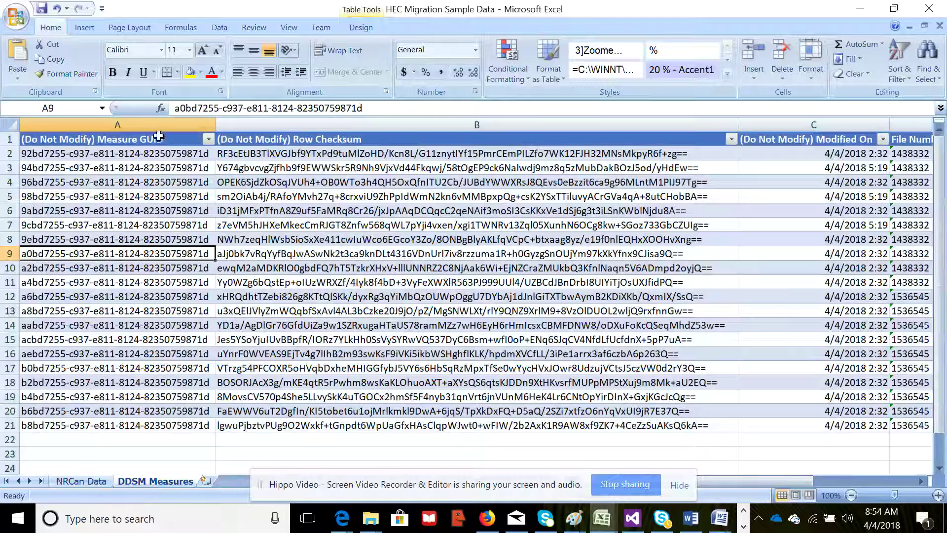
{"action": "left_click_drag", "start_coordinate": [156, 121], "coordinate": [829, 125]}
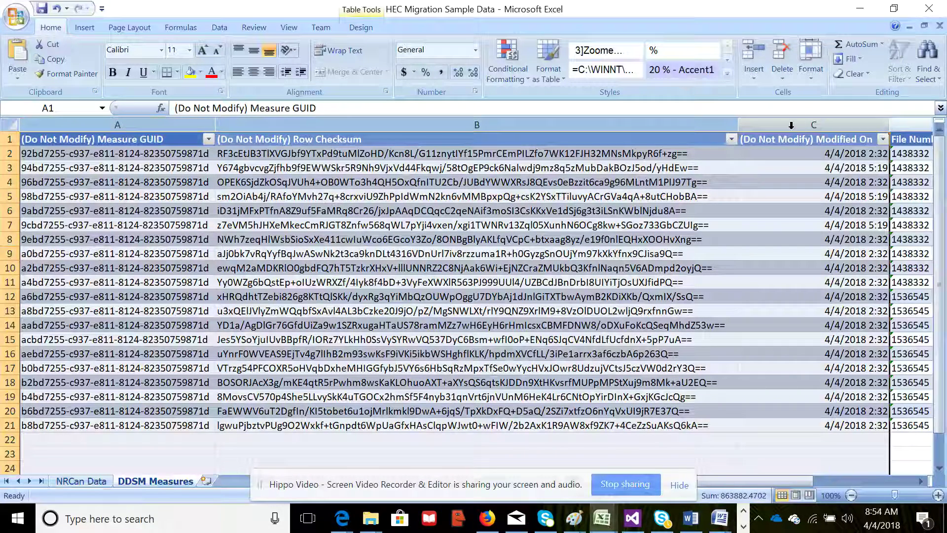
{"action": "right_click", "coordinate": [172, 125]}
{"action": "left_click", "coordinate": [203, 212]}
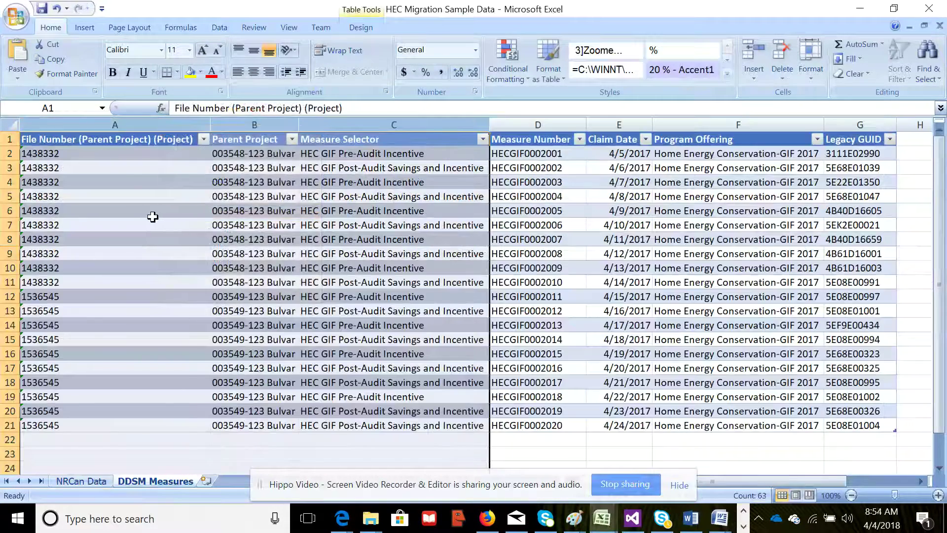
{"action": "left_click", "coordinate": [137, 214]}
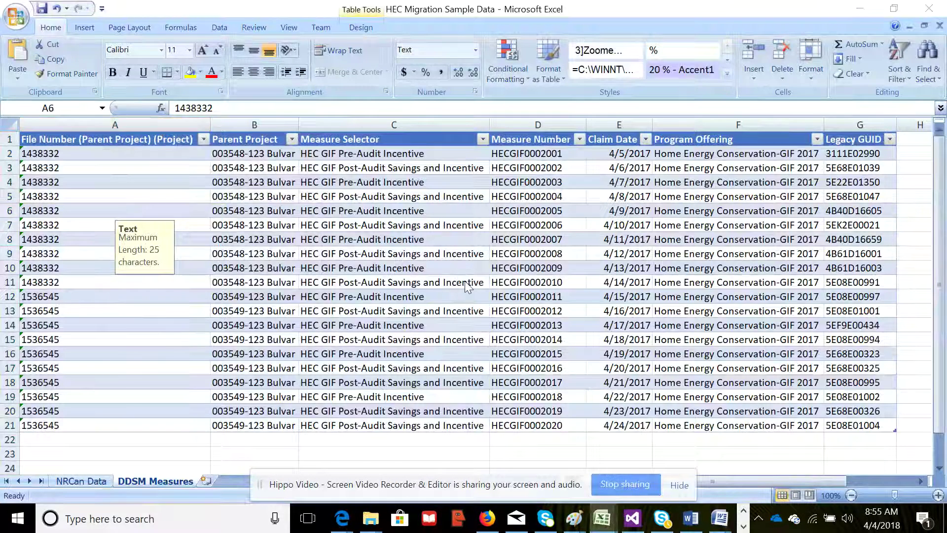
Step: Return to the Word document and highlight "Use excel VLOOKUP" in instruction 12
{"action": "key", "text": "alt+Tab"}
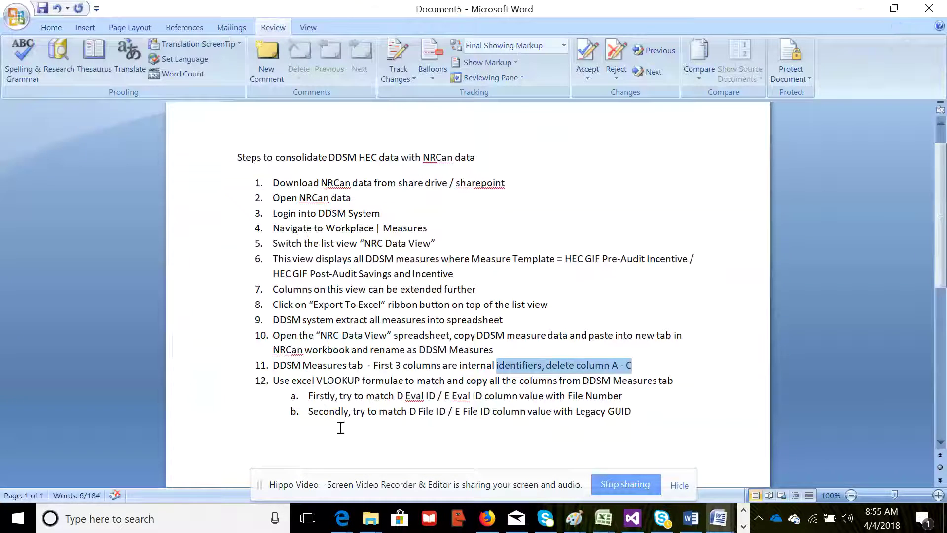
{"action": "left_click_drag", "start_coordinate": [277, 384], "coordinate": [349, 384]}
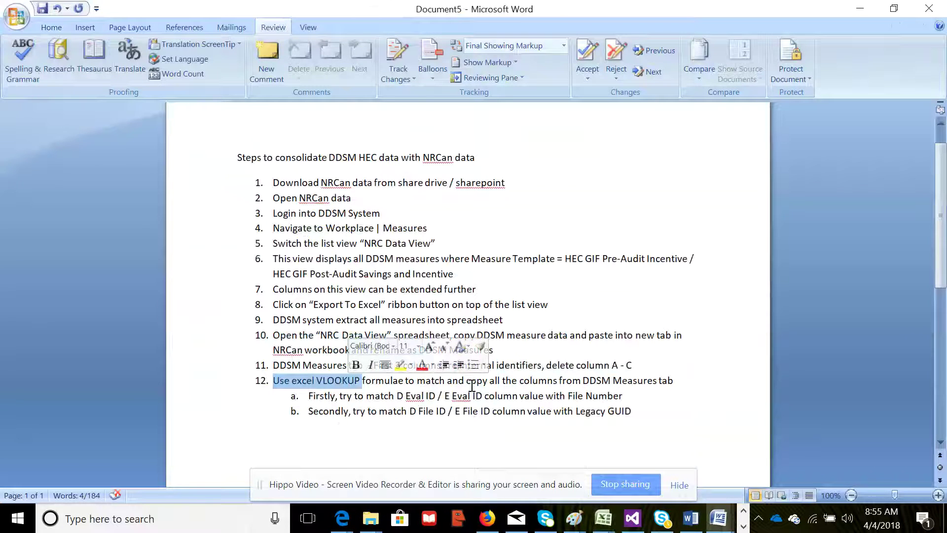
Step: Switch to the Excel workbook's NRCan Data sheet, look across its columns along row 4, and return to cell A1
{"action": "key", "text": "alt+Tab"}
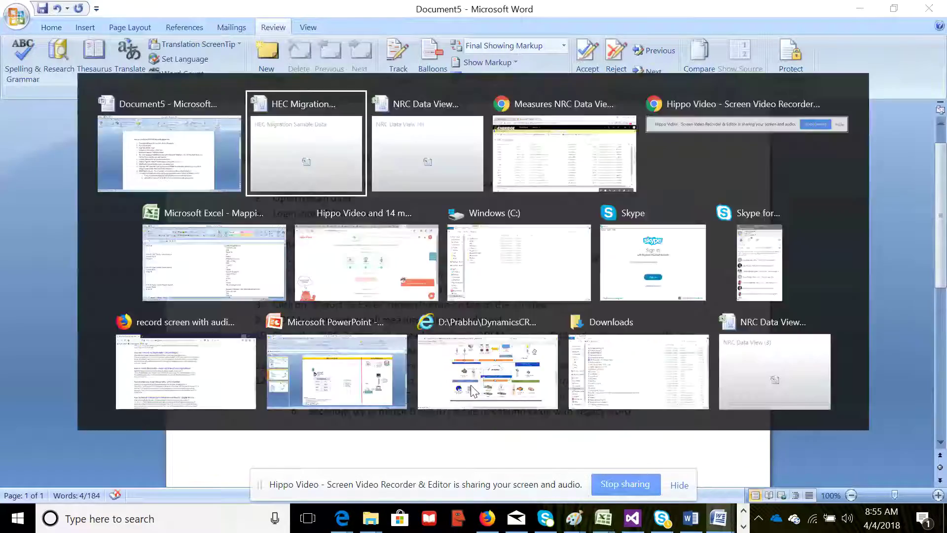
{"action": "left_click", "coordinate": [79, 481]}
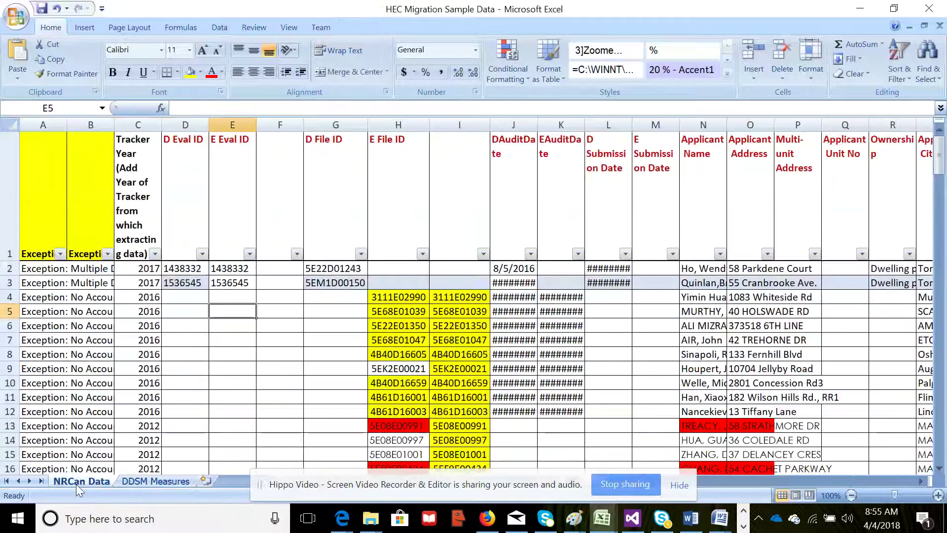
{"action": "left_click", "coordinate": [608, 298]}
{"action": "key", "text": "Right"}
{"action": "key", "text": "Right"}
{"action": "key", "text": "Right"}
{"action": "key", "text": "Right"}
{"action": "key", "text": "Right"}
{"action": "key", "text": "Right"}
{"action": "key", "text": "Right"}
{"action": "key", "text": "Right"}
{"action": "key", "text": "Right"}
{"action": "key", "text": "Right"}
{"action": "key", "text": "Right"}
{"action": "key", "text": "Right"}
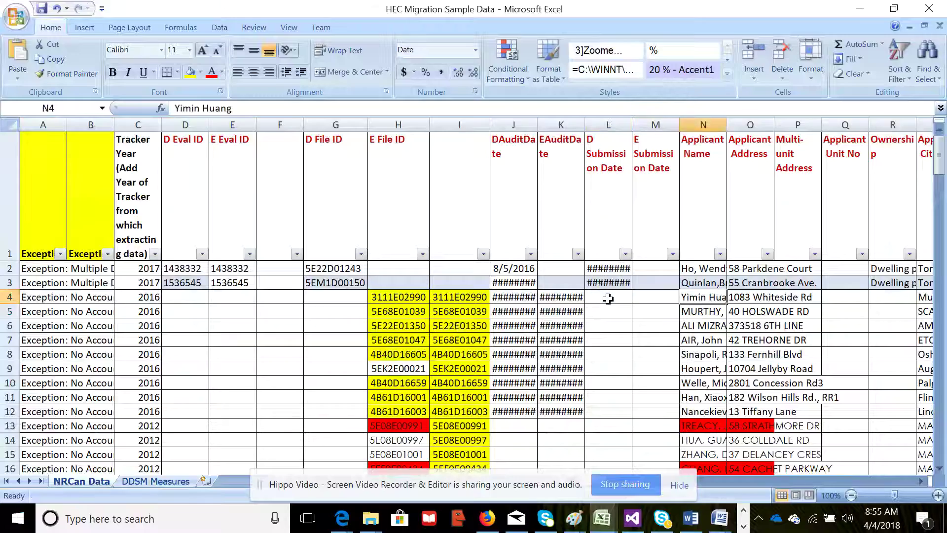
{"action": "key", "text": "Right"}
{"action": "key", "text": "Right"}
{"action": "key", "text": "Right"}
{"action": "key", "text": "Right"}
{"action": "key", "text": "Right"}
{"action": "key", "text": "Right"}
{"action": "key", "text": "Right"}
{"action": "key", "text": "Right"}
{"action": "key", "text": "Right"}
{"action": "key", "text": "Right"}
{"action": "key", "text": "Right"}
{"action": "key", "text": "Right"}
{"action": "key", "text": "Right"}
{"action": "key", "text": "Right"}
{"action": "key", "text": "Right"}
{"action": "key", "text": "Right"}
{"action": "key", "text": "Right"}
{"action": "key", "text": "Right"}
{"action": "key", "text": "Right"}
{"action": "key", "text": "Right"}
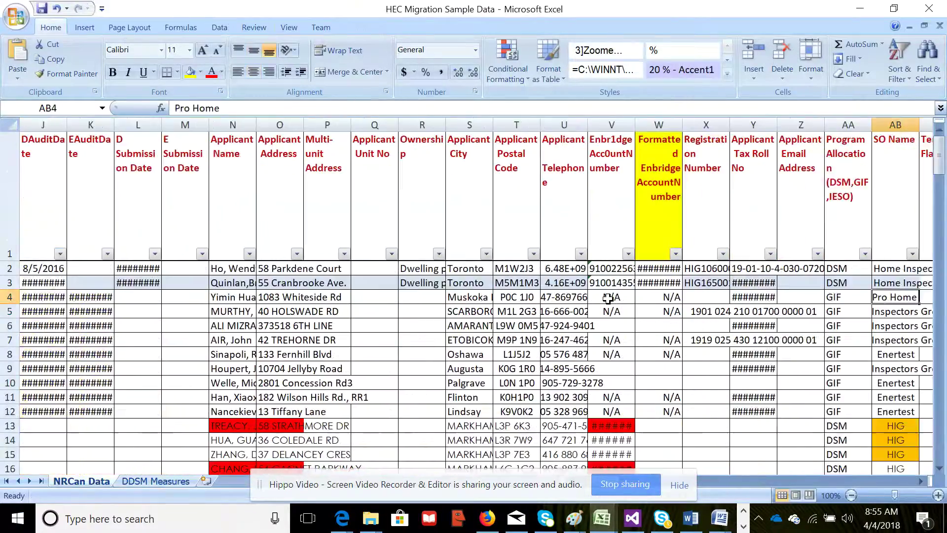
{"action": "key", "text": "Right"}
{"action": "key", "text": "Right"}
{"action": "key", "text": "Right"}
{"action": "key", "text": "Right"}
{"action": "key", "text": "Right"}
{"action": "key", "text": "Right"}
{"action": "key", "text": "Right"}
{"action": "key", "text": "Right"}
{"action": "key", "text": "Right"}
{"action": "key", "text": "Right"}
{"action": "key", "text": "Right"}
{"action": "key", "text": "Right"}
{"action": "key", "text": "Right"}
{"action": "key", "text": "Right"}
{"action": "key", "text": "Right"}
{"action": "key", "text": "Right"}
{"action": "key", "text": "Right"}
{"action": "key", "text": "Right"}
{"action": "key", "text": "Right"}
{"action": "key", "text": "Right"}
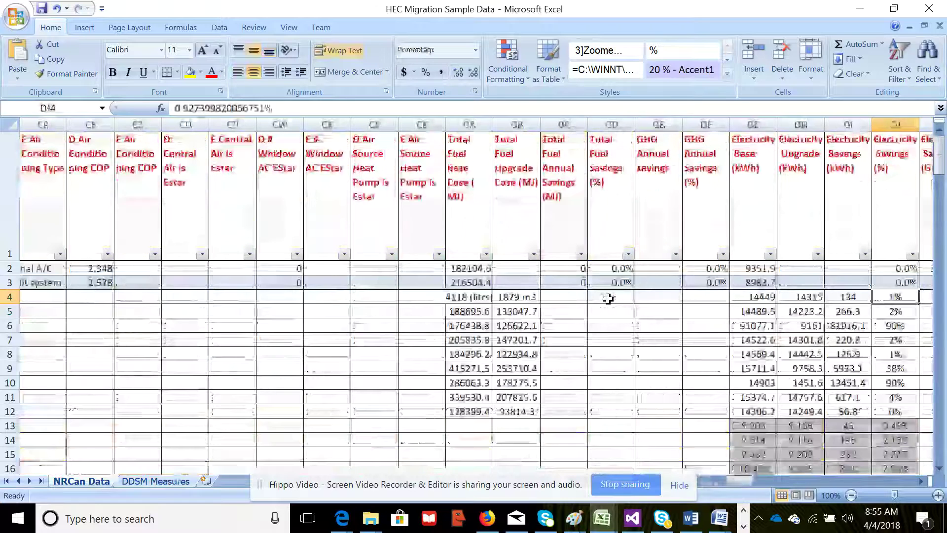
{"action": "key", "text": "ctrl+Home"}
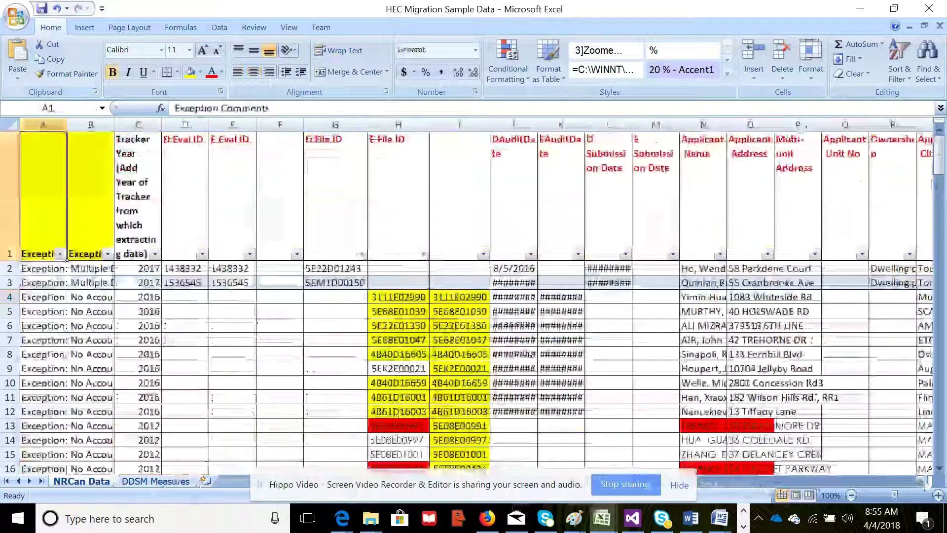
Step: Clear the broken lookup formulas from cells HG2 to HG7 in the DDSM Project column of the NRCan Data sheet
{"action": "left_click", "coordinate": [738, 267]}
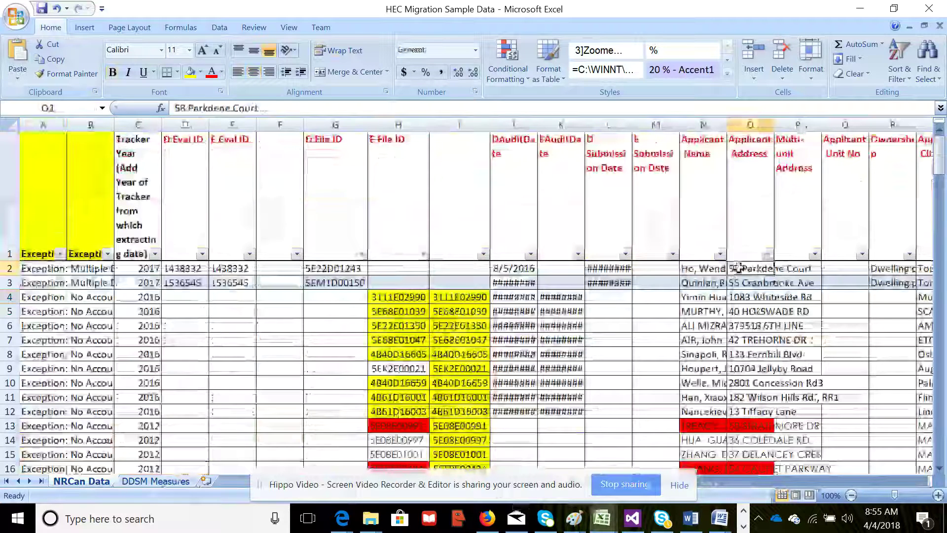
{"action": "key", "text": "ctrl+End"}
{"action": "scroll", "coordinate": [766, 243], "scroll_direction": "up", "scroll_amount": 20}
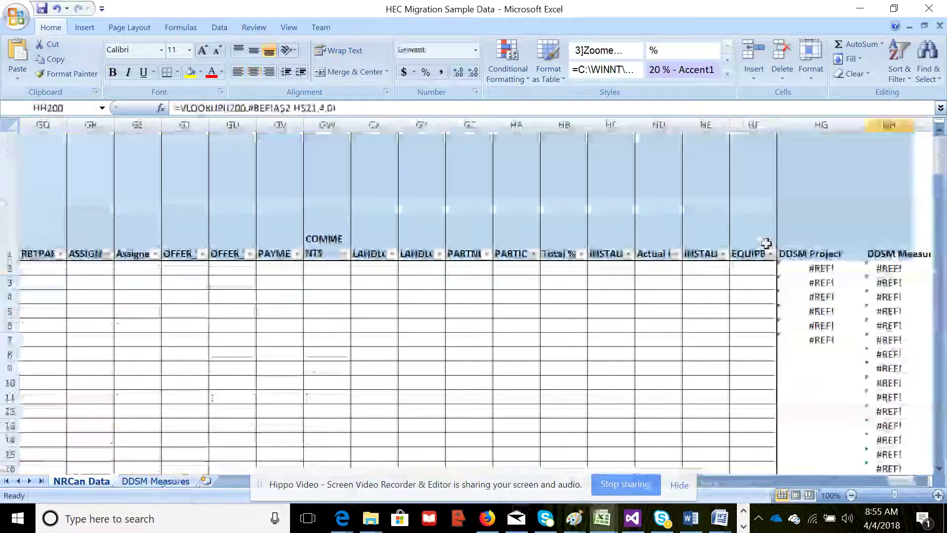
{"action": "left_click", "coordinate": [844, 273]}
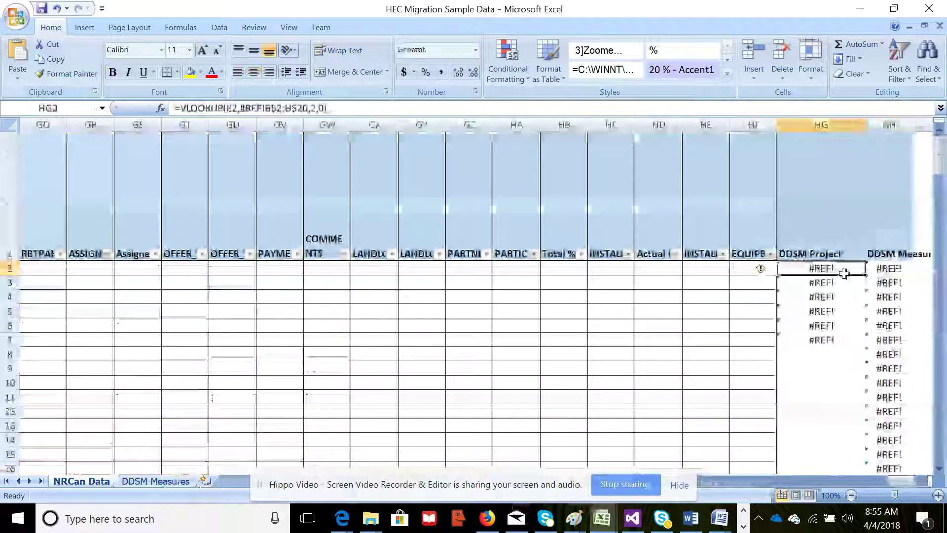
{"action": "key", "text": "shift+Down"}
{"action": "key", "text": "shift+Down"}
{"action": "key", "text": "shift+Down"}
{"action": "key", "text": "shift+Down"}
{"action": "key", "text": "shift+Down"}
{"action": "key", "text": "Delete"}
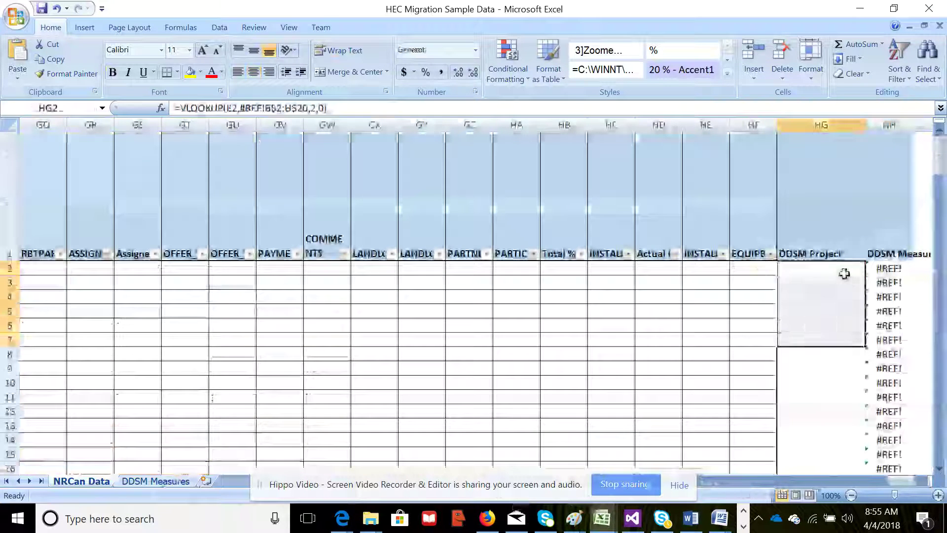
Step: Clear all the lookup formulas in the DDSM Measure Template column from cell HH2 down to row 200
{"action": "left_click", "coordinate": [895, 268]}
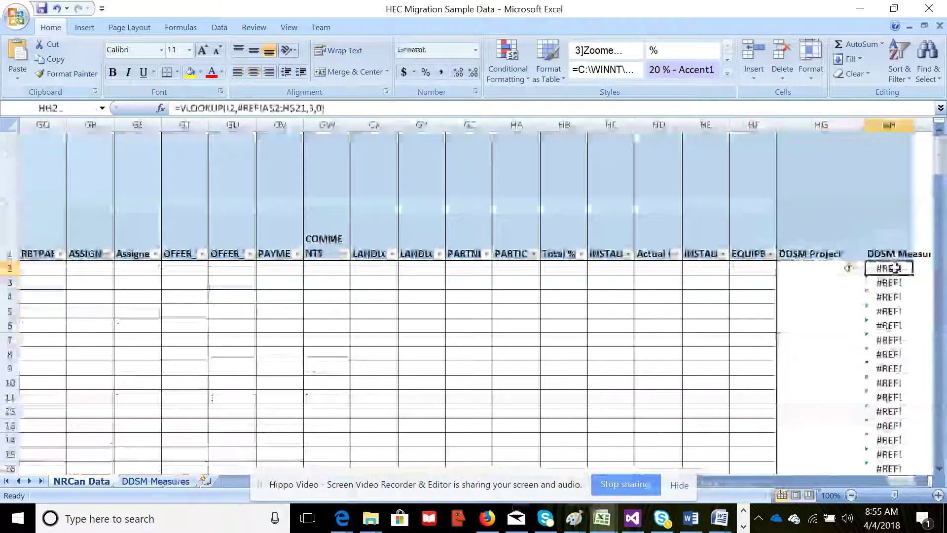
{"action": "key", "text": "ctrl+shift+Down"}
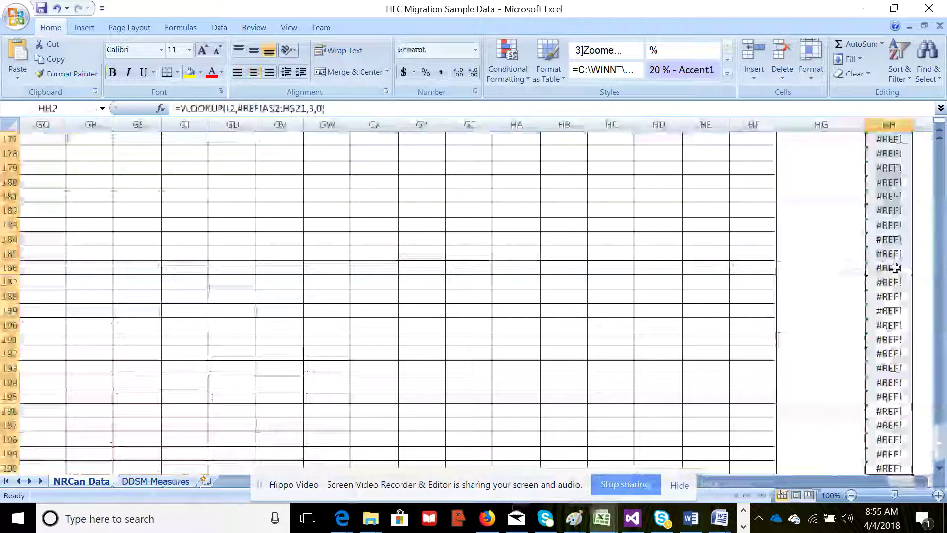
{"action": "scroll", "coordinate": [898, 269], "scroll_direction": "up", "scroll_amount": 20}
{"action": "key", "text": "Delete"}
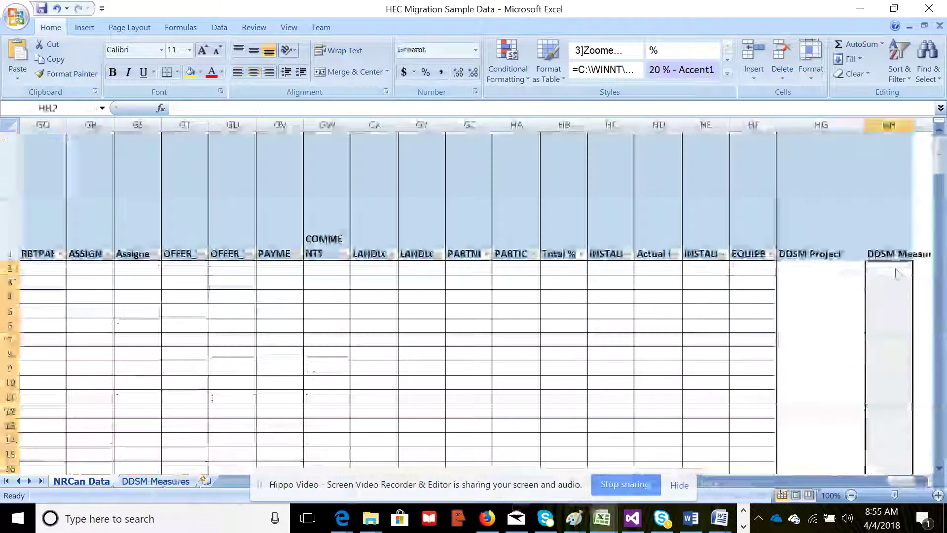
Step: Select cell HG2 under DDSM Project, check the DDSM Measures sheet's columns, and return to the NRCan Data sheet
{"action": "left_click", "coordinate": [807, 266]}
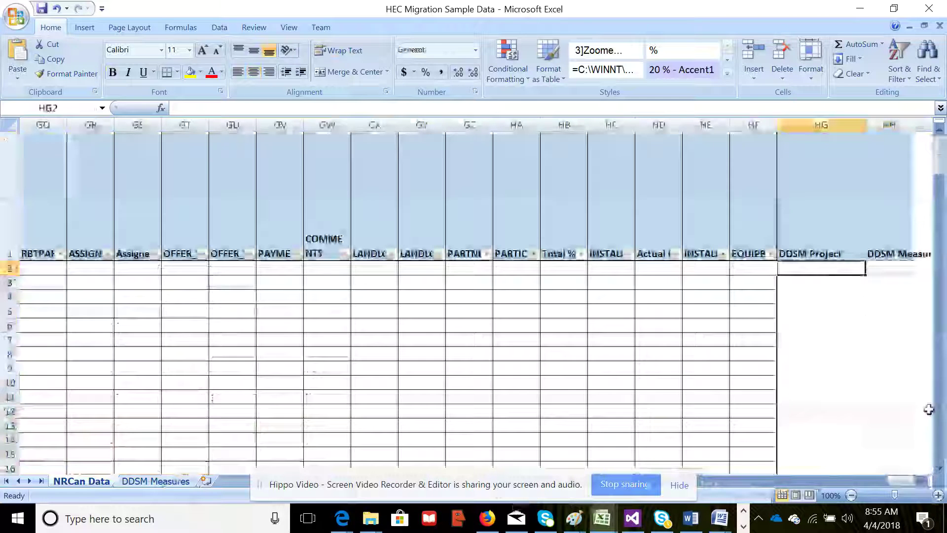
{"action": "left_click", "coordinate": [926, 481]}
{"action": "left_click", "coordinate": [925, 481]}
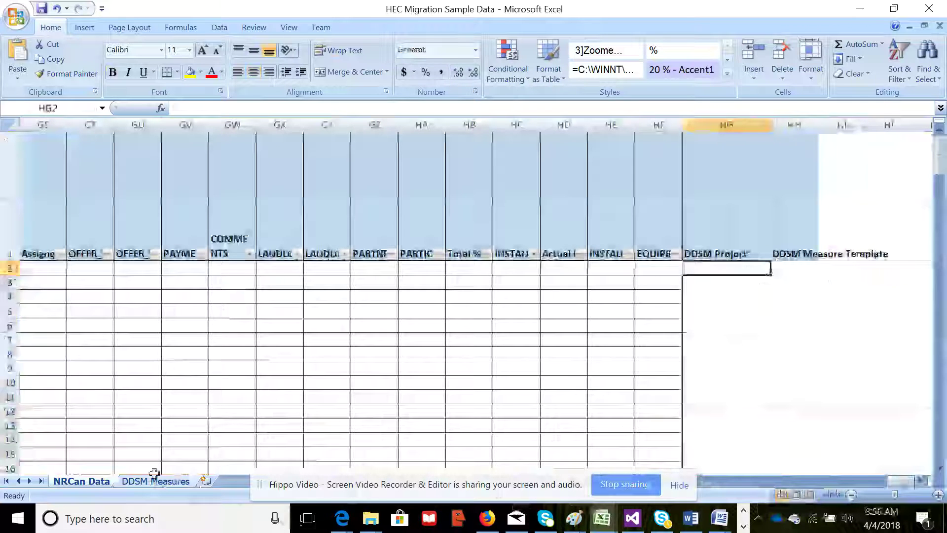
{"action": "left_click", "coordinate": [172, 481]}
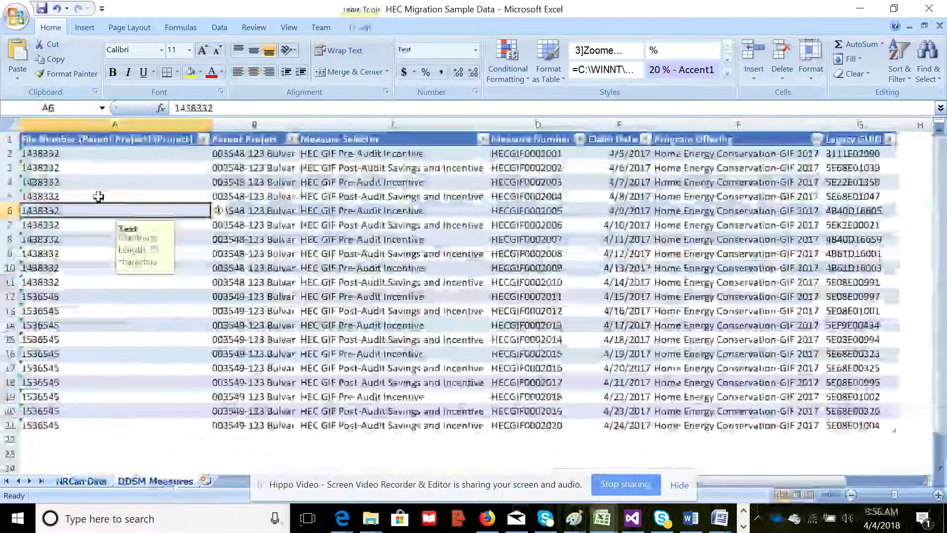
{"action": "left_click", "coordinate": [90, 482]}
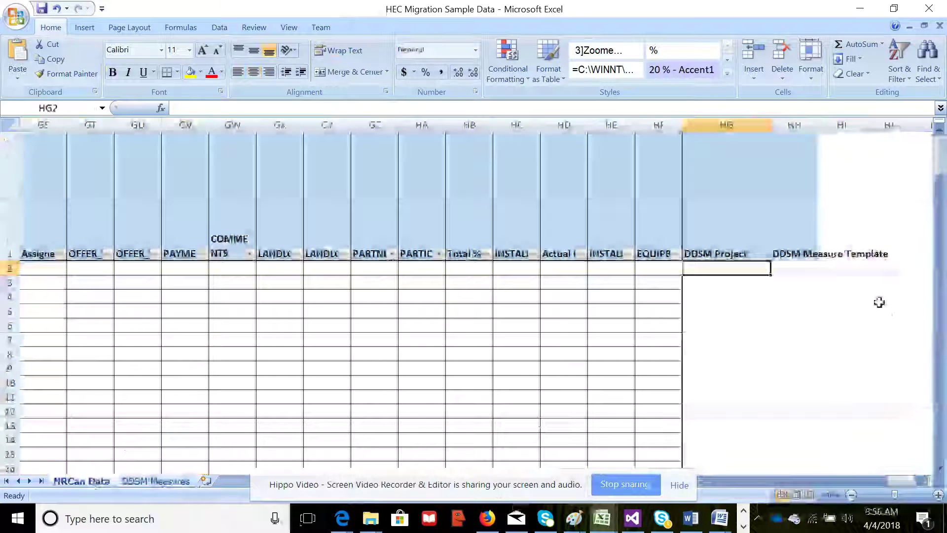
{"action": "type", "text": "=VL"}
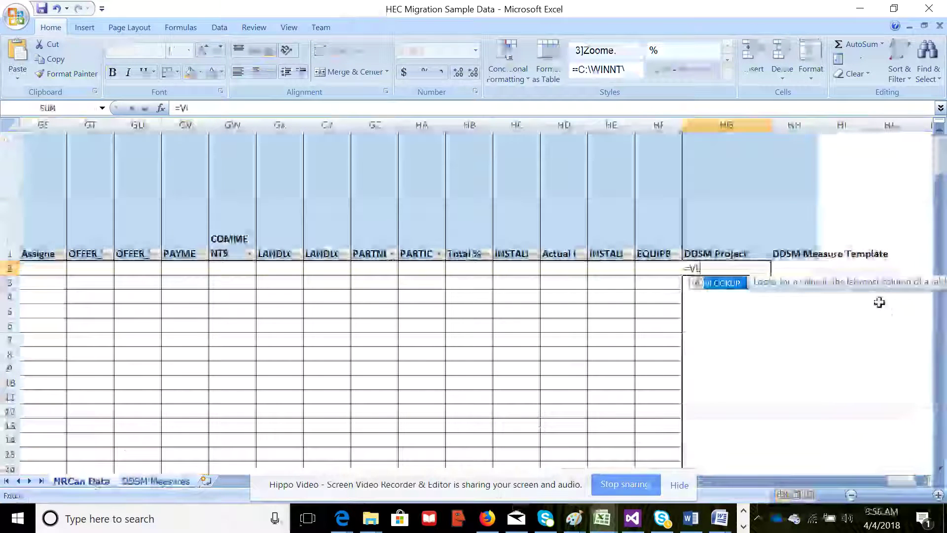
{"action": "type", "text": "OOKUP"}
{"action": "type", "text": "("}
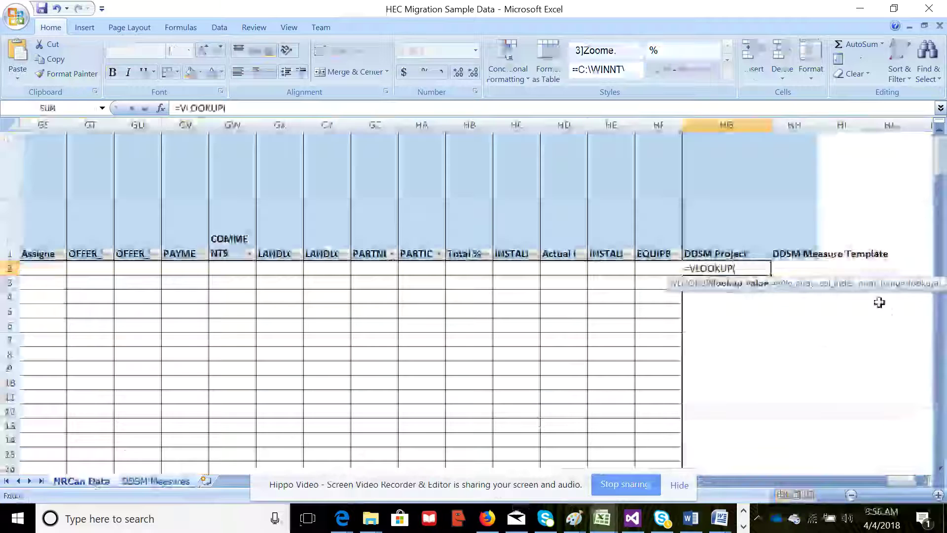
{"action": "key", "text": "BackSpace"}
{"action": "key", "text": "Escape"}
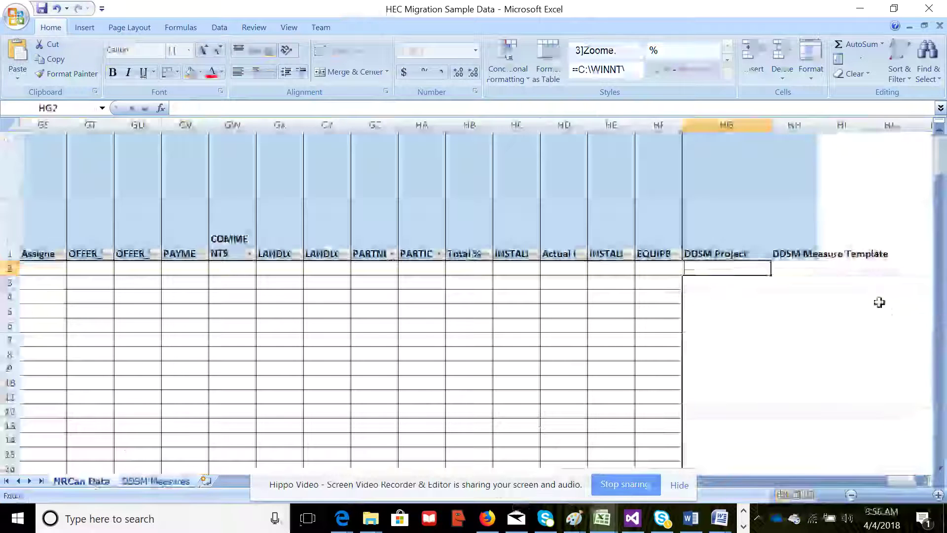
Step: Go back to the start of the NRCan Data sheet and check which column holds the E Eval ID
{"action": "left_click", "coordinate": [659, 274]}
{"action": "key", "text": "Home"}
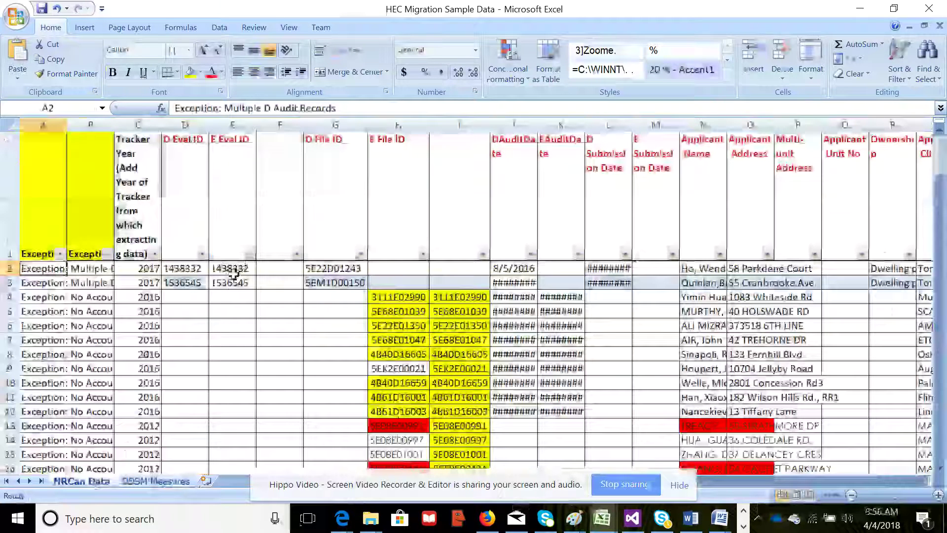
{"action": "left_click", "coordinate": [607, 298]}
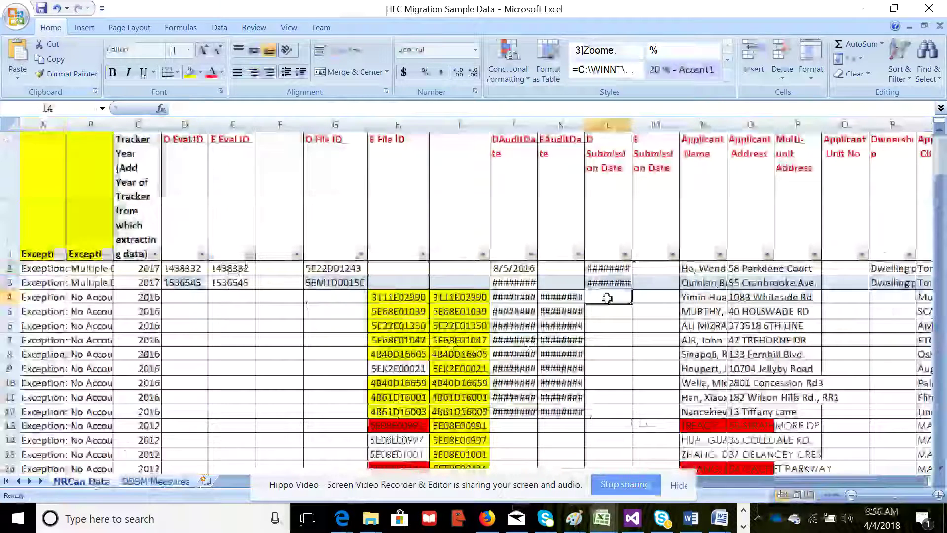
Step: Start a VLOOKUP formula in cell HG2 under DDSM Project, with E2 as the lookup value
{"action": "key", "text": "ctrl+End"}
{"action": "left_click_drag", "start_coordinate": [938, 444], "coordinate": [938, 228]}
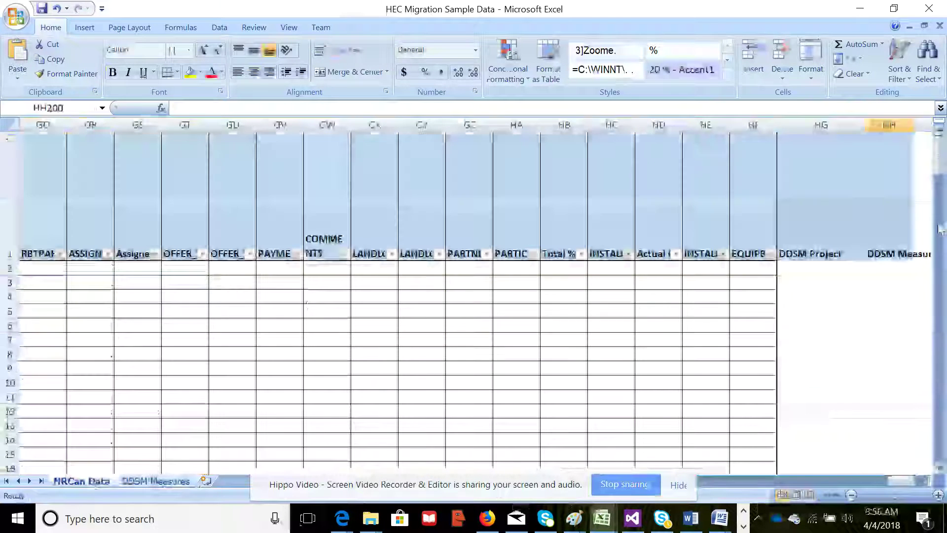
{"action": "left_click", "coordinate": [817, 268]}
{"action": "type", "text": "="}
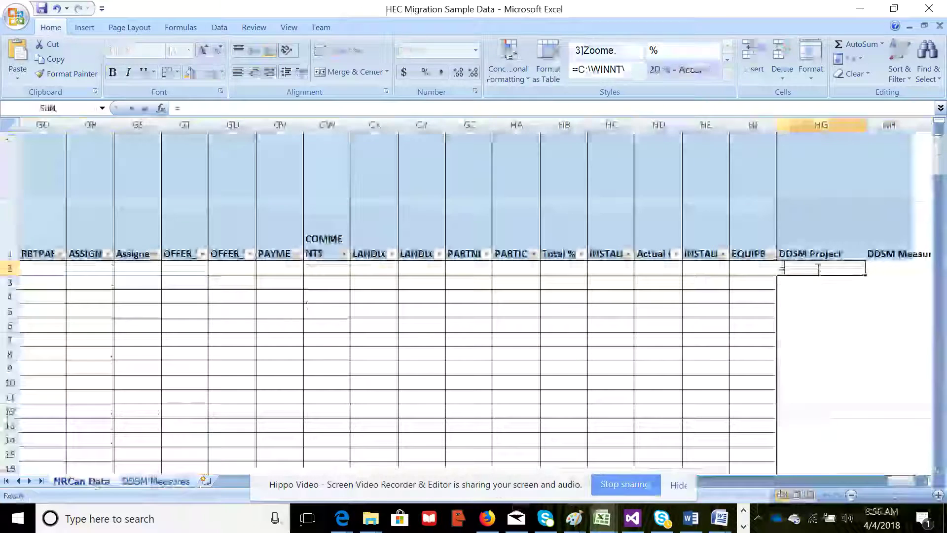
{"action": "type", "text": "VLOOKUP"}
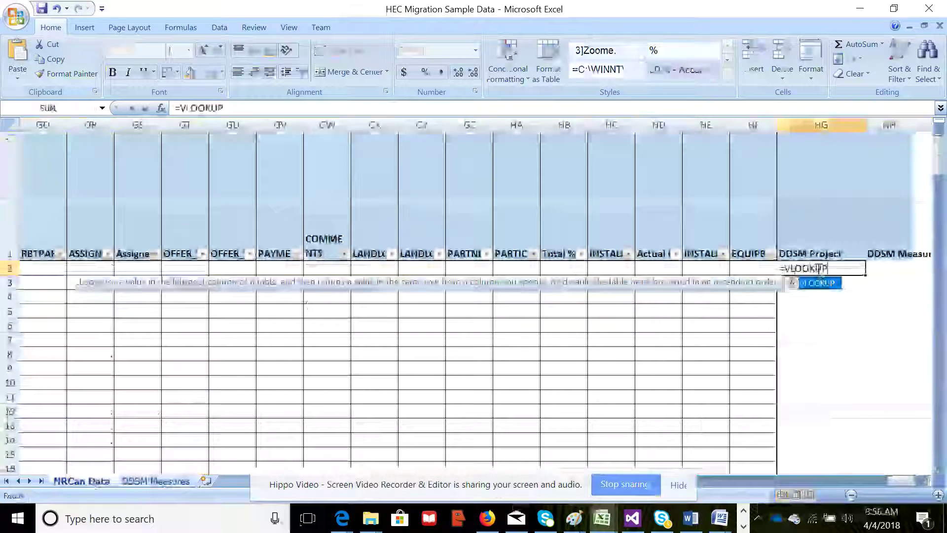
{"action": "type", "text": "("}
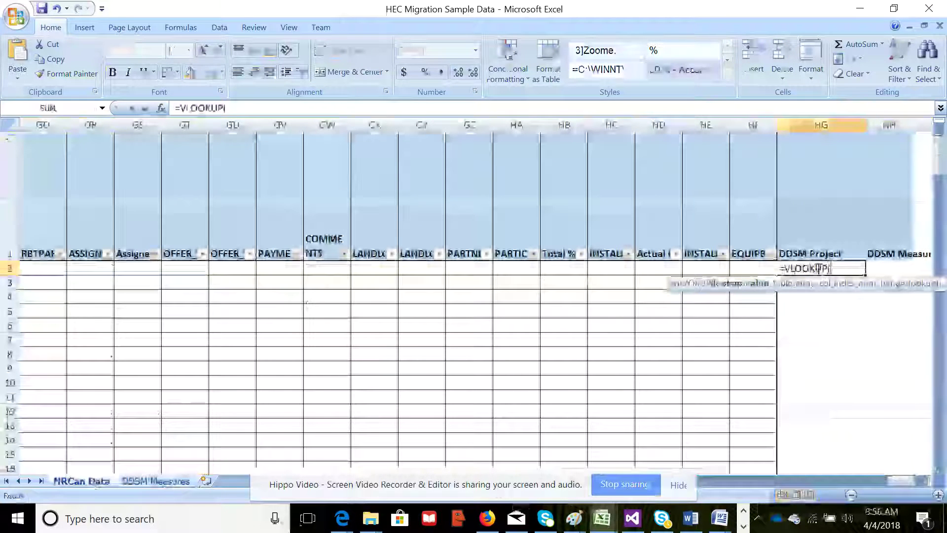
{"action": "type", "text": "E2,"}
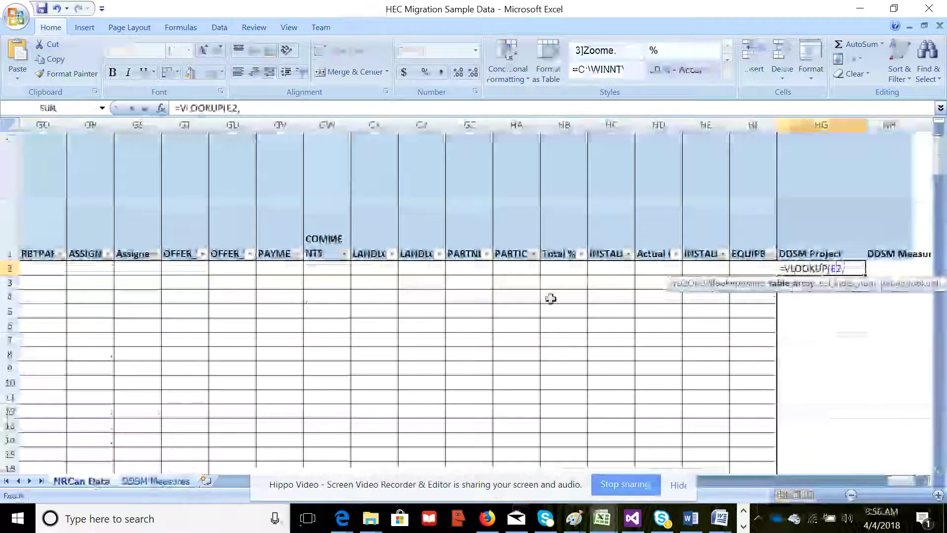
Step: Set the VLOOKUP table array to A$1:B$20 on the DDSM Measures sheet, with the row references locked
{"action": "left_click", "coordinate": [171, 481]}
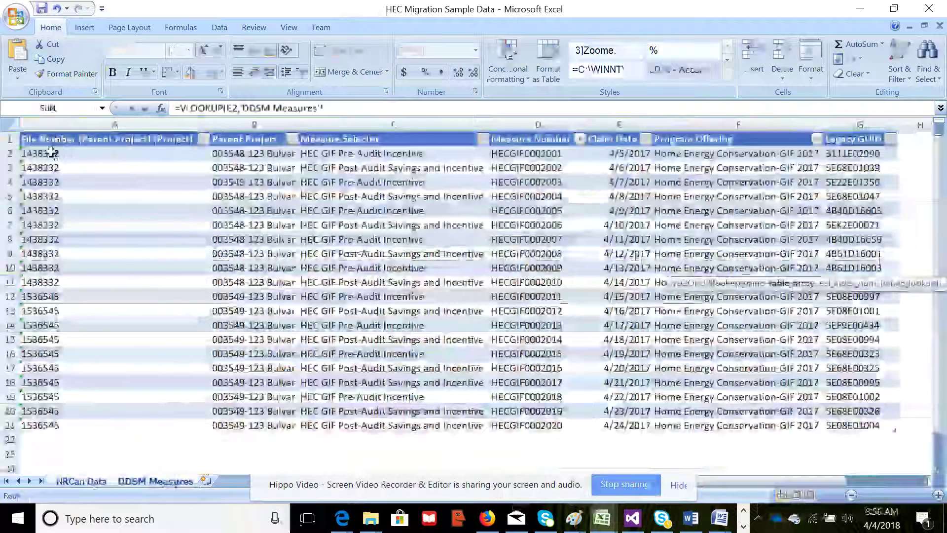
{"action": "left_click_drag", "start_coordinate": [53, 141], "coordinate": [269, 412]}
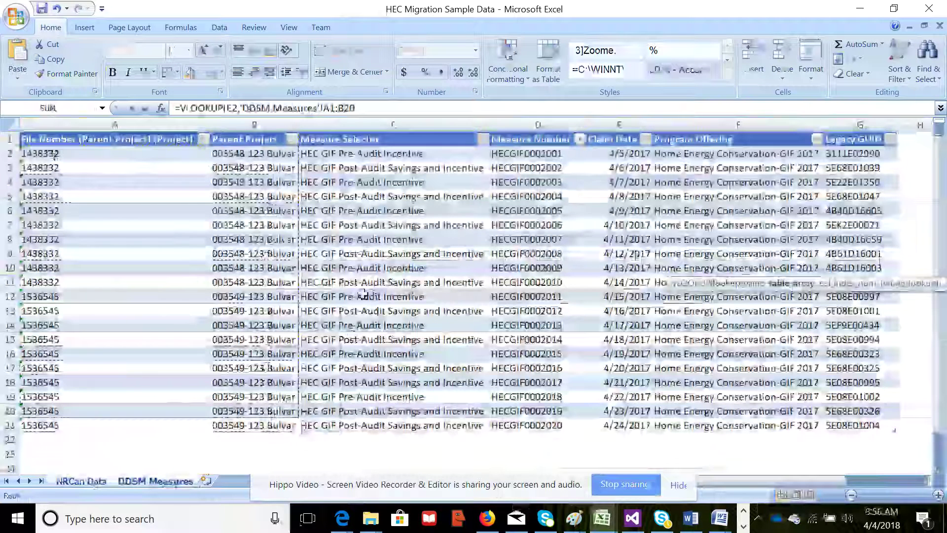
{"action": "left_click", "coordinate": [336, 110]}
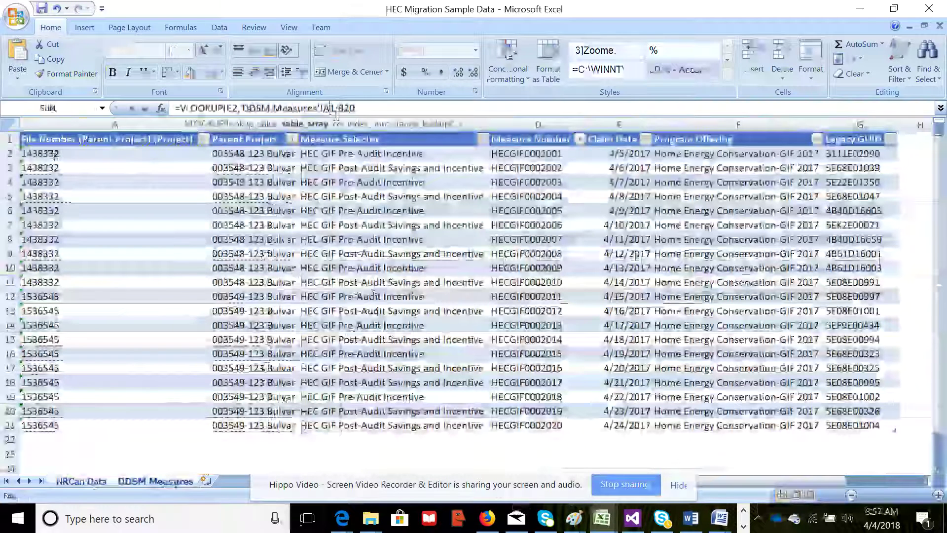
{"action": "type", "text": "$1:B"}
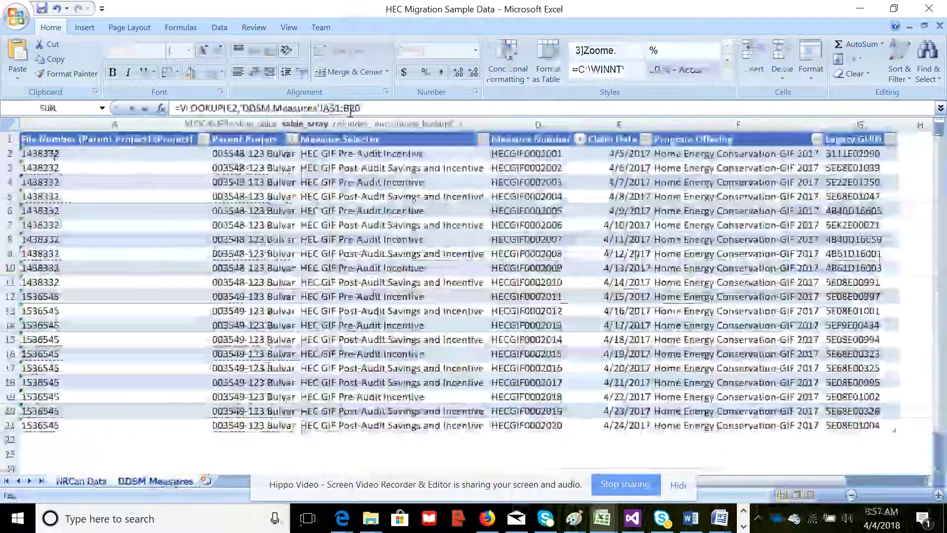
{"action": "type", "text": "$"}
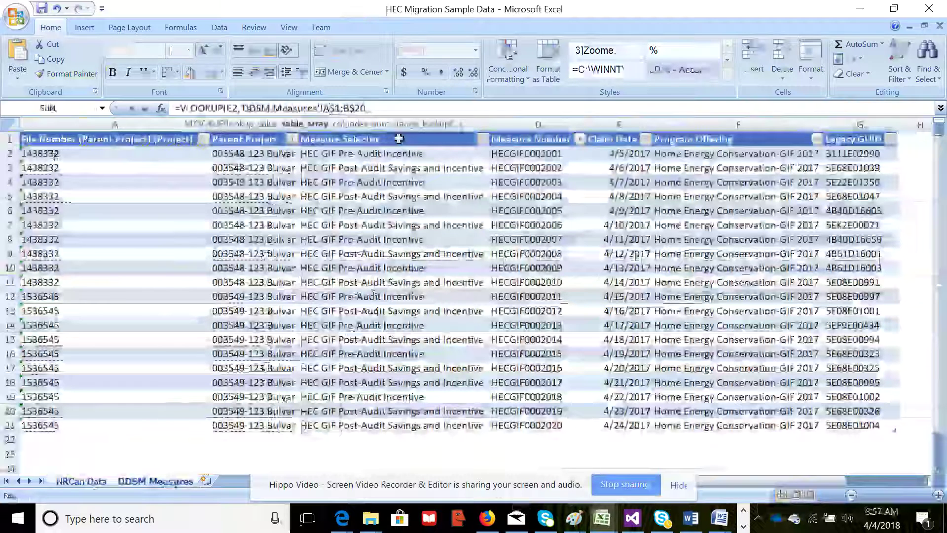
Step: Complete the VLOOKUP with column index 2 and range lookup 0, and fill it down the DDSM Project column to HG13
{"action": "type", "text": ","}
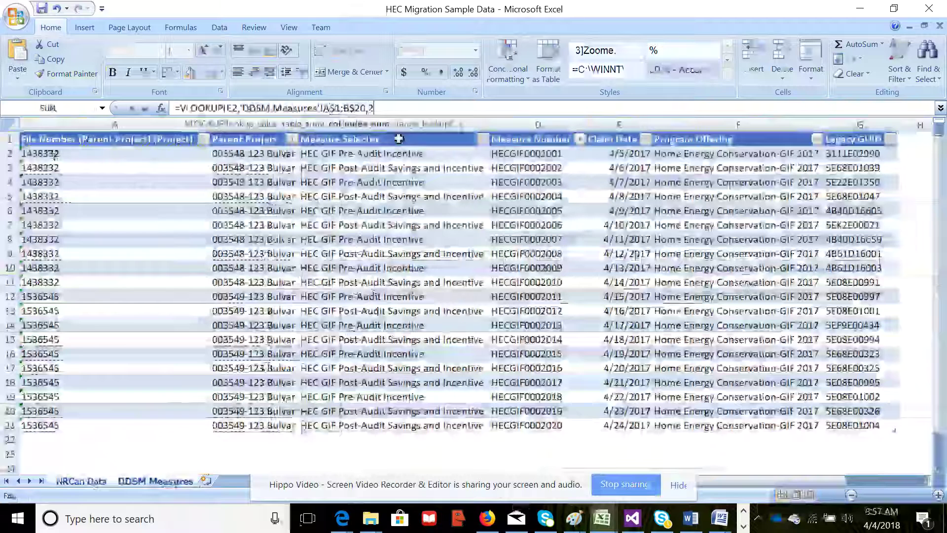
{"action": "type", "text": "2,0)"}
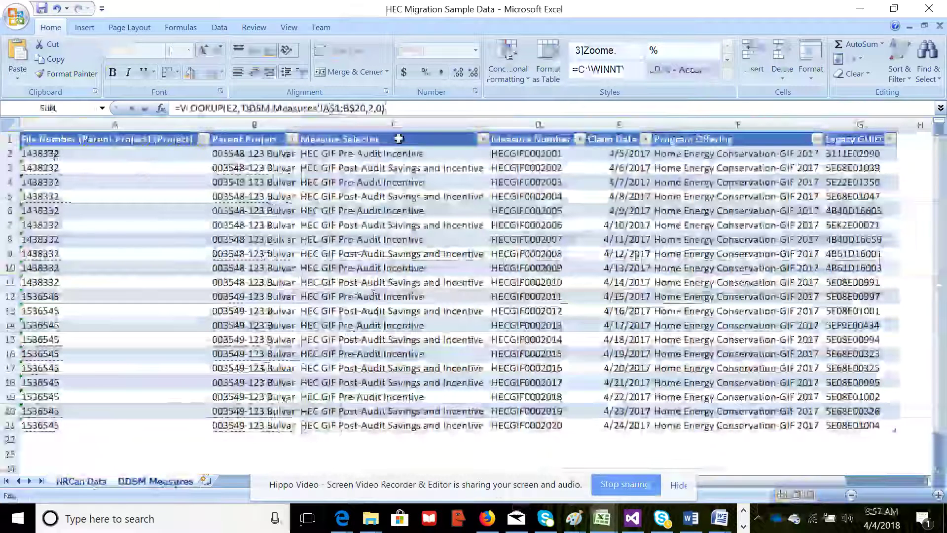
{"action": "key", "text": "Return"}
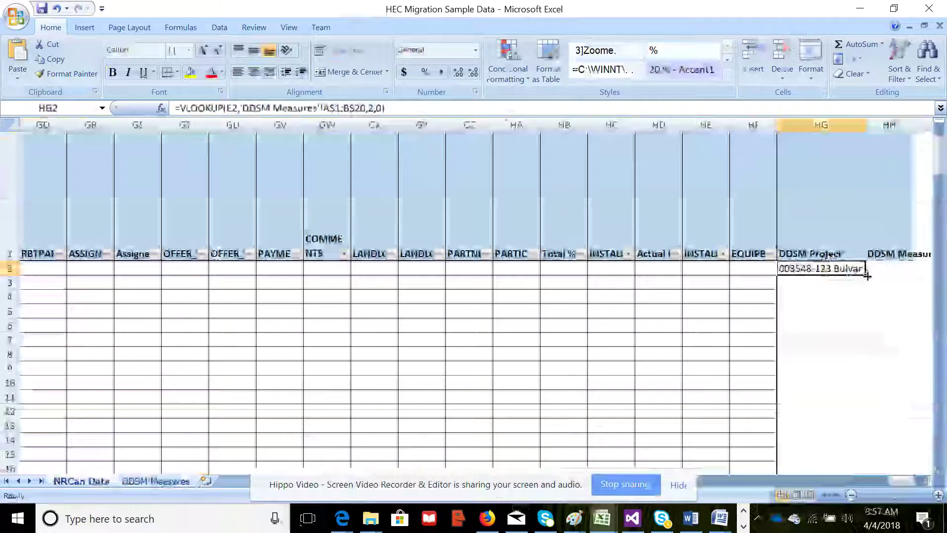
{"action": "left_click_drag", "start_coordinate": [866, 275], "coordinate": [863, 434]}
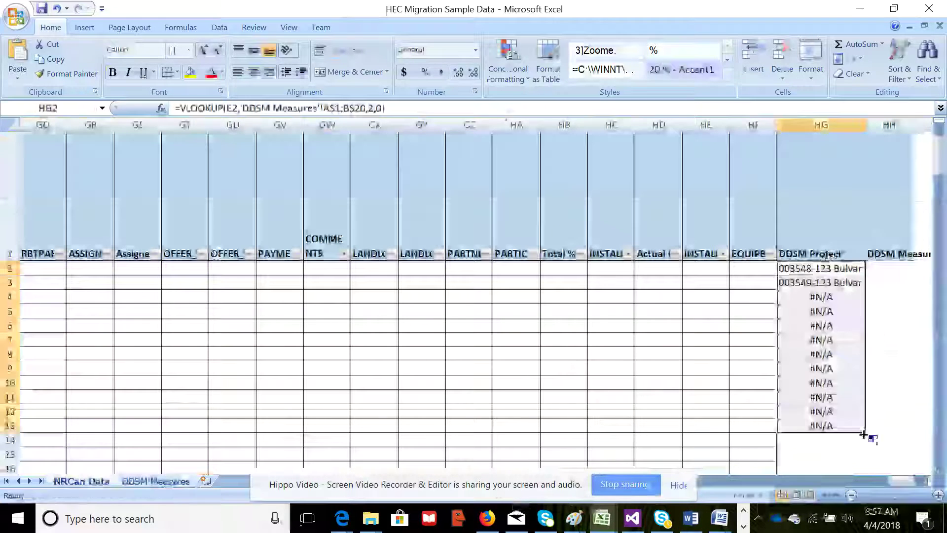
Step: Check the lookups in HG2 and HG3, and highlight cells E4 to E11 in the E Eval ID column
{"action": "left_click", "coordinate": [840, 267]}
{"action": "left_click", "coordinate": [843, 282]}
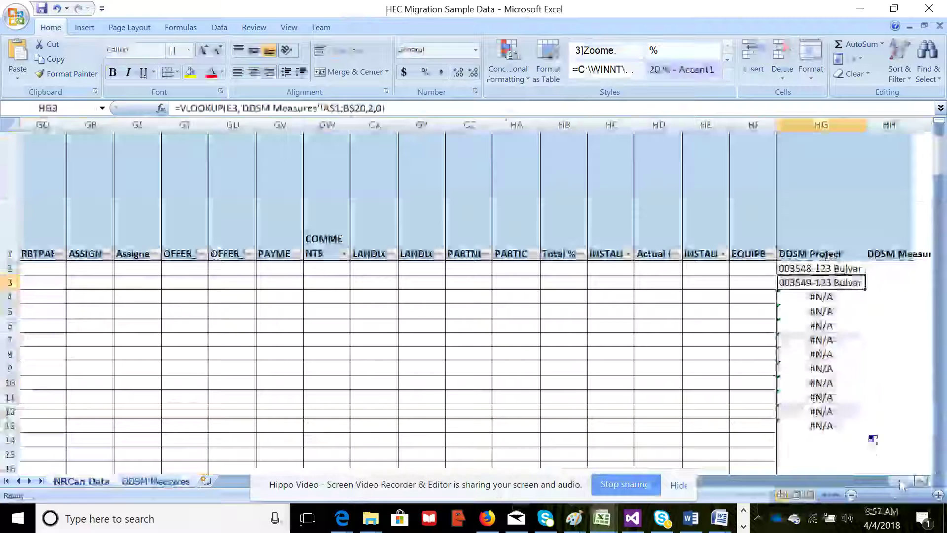
{"action": "left_click_drag", "start_coordinate": [901, 486], "coordinate": [232, 487]}
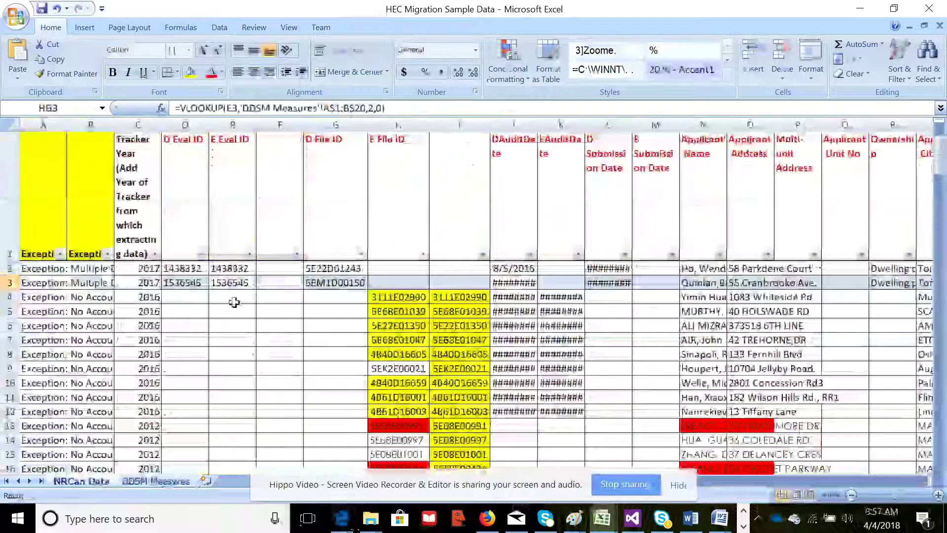
{"action": "left_click_drag", "start_coordinate": [232, 297], "coordinate": [238, 397]}
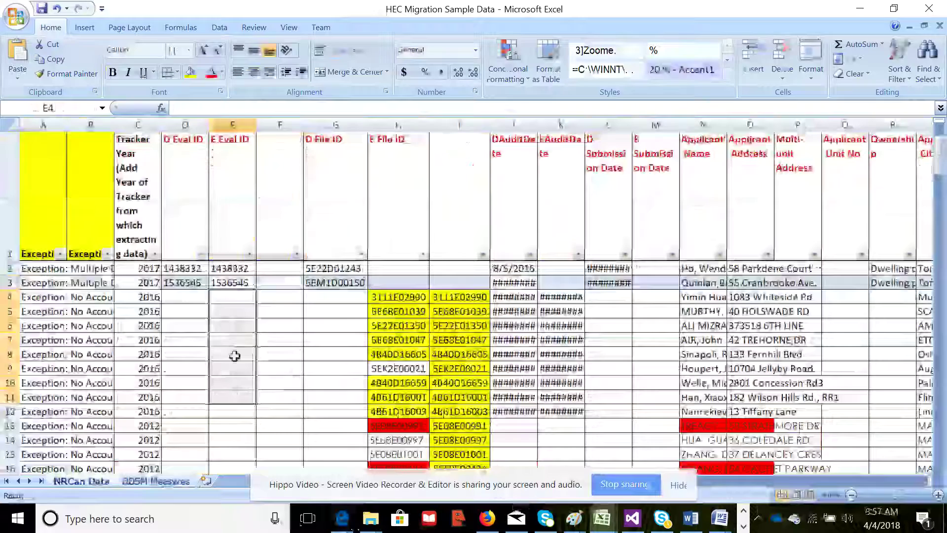
Step: Go back along row 2 to the DDSM Project lookups and select the first DDSM Measure Template cell, HH2
{"action": "left_click", "coordinate": [267, 270]}
{"action": "key", "text": "Right"}
{"action": "key", "text": "Right"}
{"action": "key", "text": "Right"}
{"action": "key", "text": "Right"}
{"action": "key", "text": "Right"}
{"action": "key", "text": "Right"}
{"action": "key", "text": "Right"}
{"action": "key", "text": "Right"}
{"action": "key", "text": "Right"}
{"action": "key", "text": "Right"}
{"action": "key", "text": "Right"}
{"action": "key", "text": "Right"}
{"action": "key", "text": "Right"}
{"action": "key", "text": "Right"}
{"action": "key", "text": "Right"}
{"action": "key", "text": "Right"}
{"action": "key", "text": "Right"}
{"action": "key", "text": "Right"}
{"action": "key", "text": "Right"}
{"action": "key", "text": "Right"}
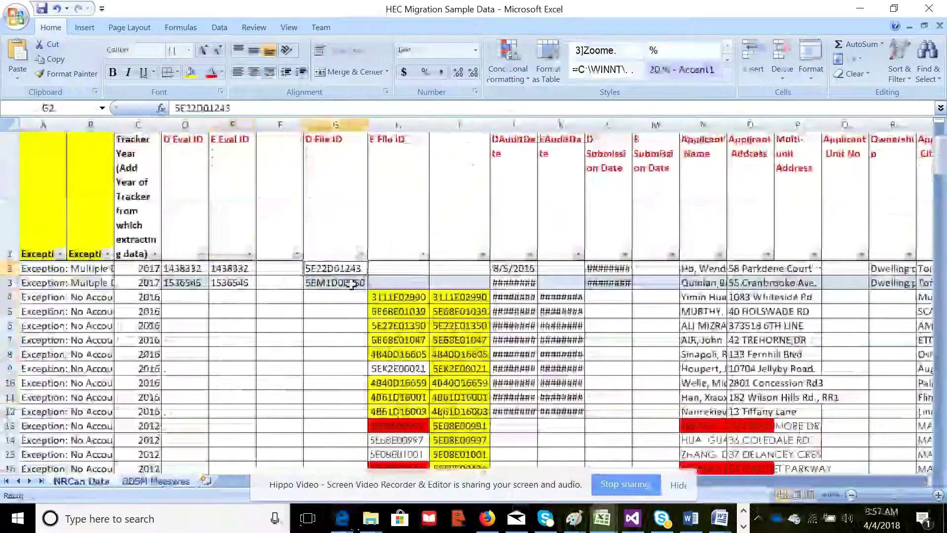
{"action": "key", "text": "Right"}
{"action": "key", "text": "Right"}
{"action": "key", "text": "Right"}
{"action": "key", "text": "Right"}
{"action": "key", "text": "Right"}
{"action": "key", "text": "Right"}
{"action": "key", "text": "Right"}
{"action": "key", "text": "Right"}
{"action": "key", "text": "Right"}
{"action": "key", "text": "Right"}
{"action": "key", "text": "Right"}
{"action": "key", "text": "Right"}
{"action": "key", "text": "Right"}
{"action": "key", "text": "Right"}
{"action": "key", "text": "Right"}
{"action": "key", "text": "Right"}
{"action": "key", "text": "Right"}
{"action": "key", "text": "Right"}
{"action": "key", "text": "Right"}
{"action": "key", "text": "Right"}
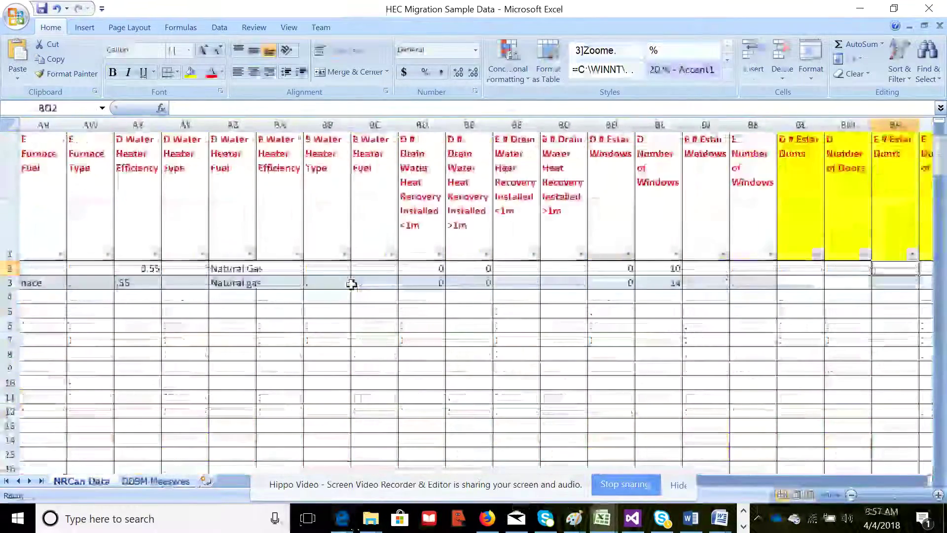
{"action": "key", "text": "Right"}
{"action": "key", "text": "Right"}
{"action": "key", "text": "Right"}
{"action": "key", "text": "Right"}
{"action": "key", "text": "Right"}
{"action": "key", "text": "Right"}
{"action": "key", "text": "Right"}
{"action": "key", "text": "Right"}
{"action": "key", "text": "Right"}
{"action": "key", "text": "Right"}
{"action": "key", "text": "Right"}
{"action": "key", "text": "Right"}
{"action": "key", "text": "Right"}
{"action": "key", "text": "Right"}
{"action": "key", "text": "Right"}
{"action": "key", "text": "Right"}
{"action": "key", "text": "Right"}
{"action": "key", "text": "Right"}
{"action": "key", "text": "Right"}
{"action": "key", "text": "Right"}
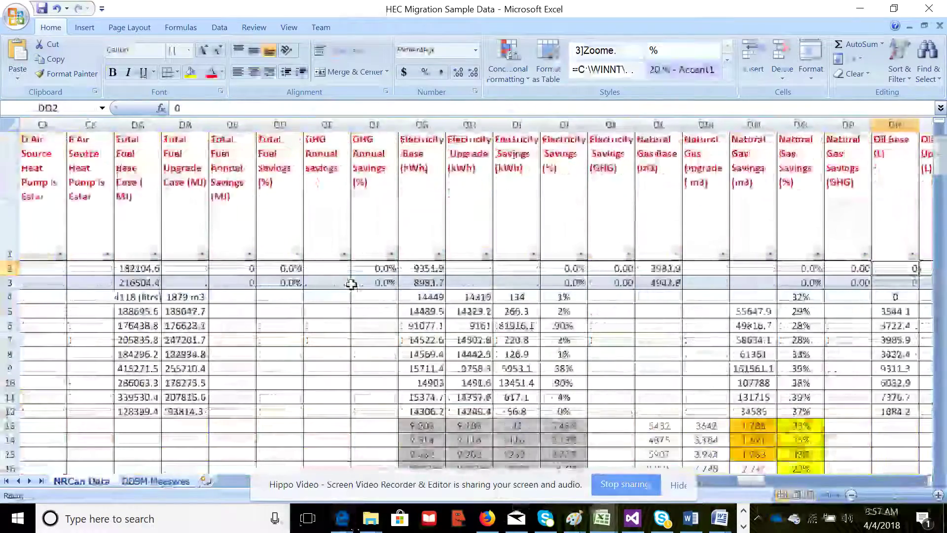
{"action": "key", "text": "Right"}
{"action": "key", "text": "Right"}
{"action": "key", "text": "Right"}
{"action": "key", "text": "Right"}
{"action": "key", "text": "Right"}
{"action": "key", "text": "Right"}
{"action": "key", "text": "Right"}
{"action": "key", "text": "Right"}
{"action": "key", "text": "Right"}
{"action": "key", "text": "Right"}
{"action": "key", "text": "Right"}
{"action": "key", "text": "Right"}
{"action": "key", "text": "Right"}
{"action": "key", "text": "Right"}
{"action": "key", "text": "Right"}
{"action": "key", "text": "Right"}
{"action": "key", "text": "Right"}
{"action": "key", "text": "Right"}
{"action": "key", "text": "Right"}
{"action": "key", "text": "Right"}
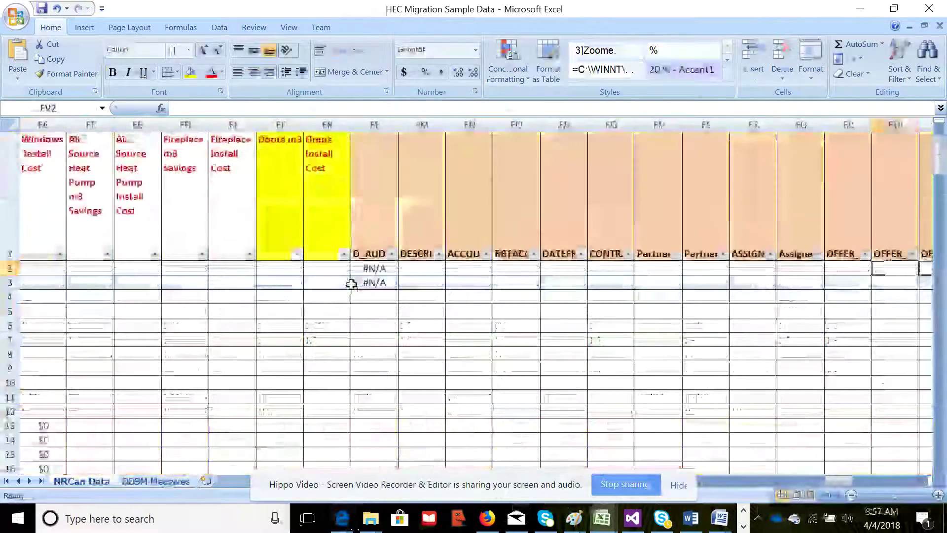
{"action": "key", "text": "Right"}
{"action": "key", "text": "Right"}
{"action": "key", "text": "Right"}
{"action": "key", "text": "Right"}
{"action": "key", "text": "Right"}
{"action": "key", "text": "Right"}
{"action": "key", "text": "Right"}
{"action": "key", "text": "Right"}
{"action": "key", "text": "Right"}
{"action": "key", "text": "Right"}
{"action": "key", "text": "Right"}
{"action": "key", "text": "Right"}
{"action": "key", "text": "Right"}
{"action": "key", "text": "Right"}
{"action": "key", "text": "Right"}
{"action": "key", "text": "Right"}
{"action": "key", "text": "Right"}
{"action": "key", "text": "Right"}
{"action": "key", "text": "Right"}
{"action": "key", "text": "Right"}
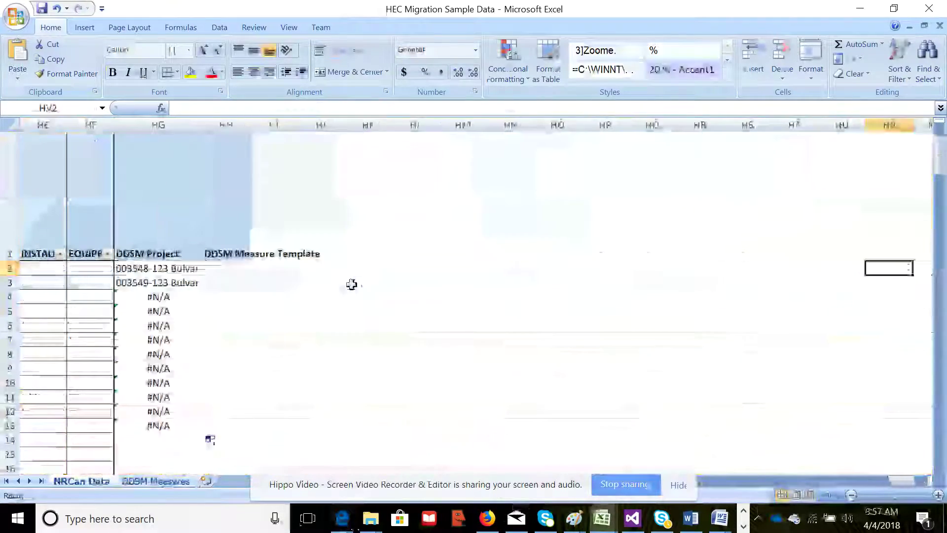
{"action": "key", "text": "Left"}
{"action": "key", "text": "Left"}
{"action": "key", "text": "Left"}
{"action": "key", "text": "Left"}
{"action": "key", "text": "Left"}
{"action": "key", "text": "Left"}
{"action": "key", "text": "Left"}
{"action": "key", "text": "Left"}
{"action": "key", "text": "Left"}
{"action": "key", "text": "Left"}
{"action": "key", "text": "Left"}
{"action": "key", "text": "Left"}
{"action": "key", "text": "Left"}
{"action": "key", "text": "Left"}
{"action": "key", "text": "Left"}
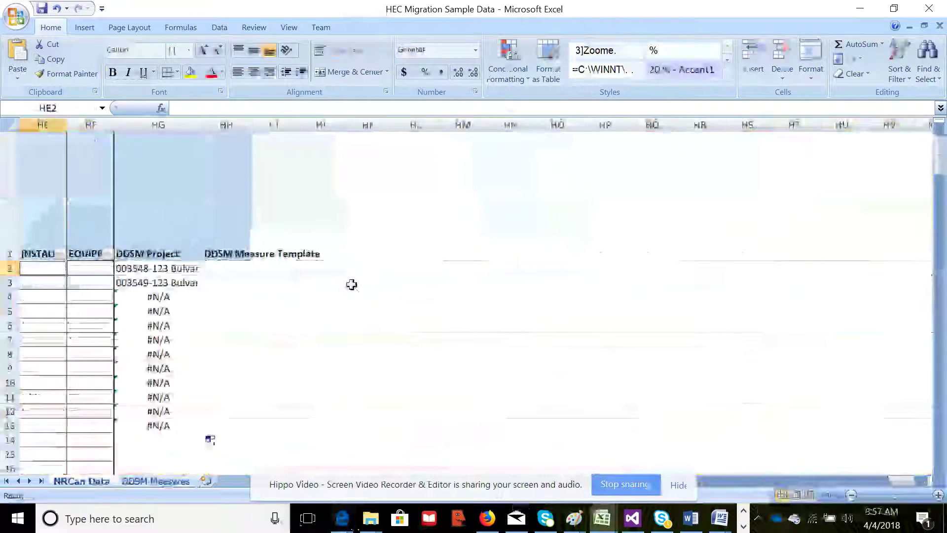
{"action": "key", "text": "Right"}
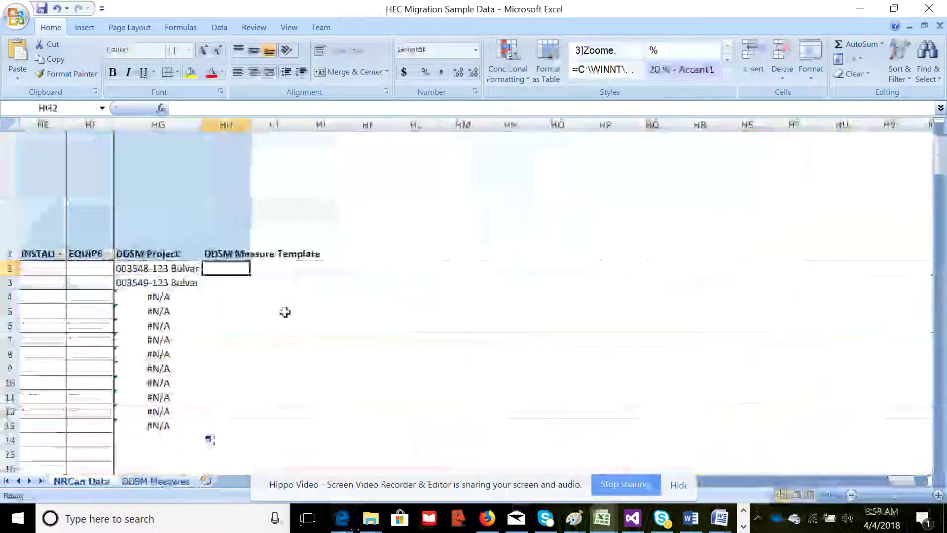
Step: Switch to the Word instructions to review step 12b on matching D File ID / E File ID with Legacy GUID, and return to Excel
{"action": "key", "text": "alt+Tab"}
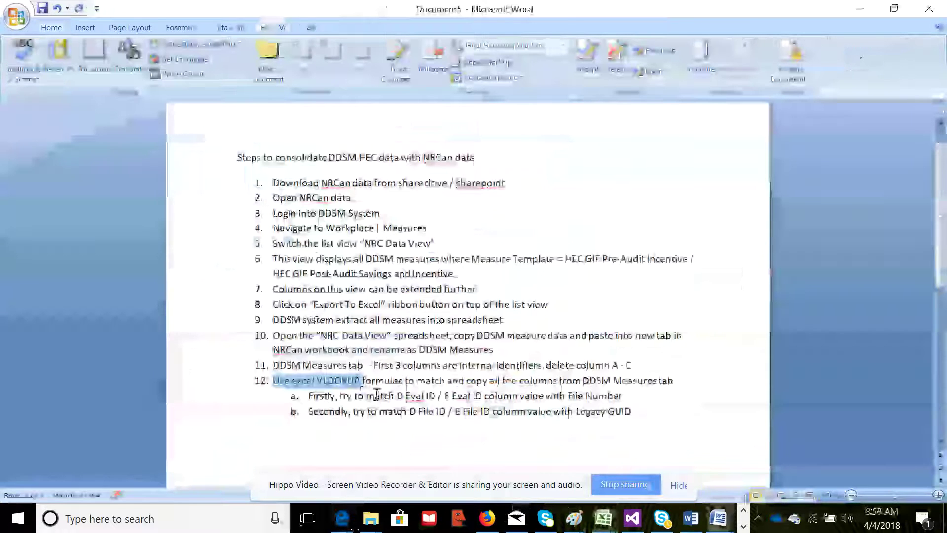
{"action": "double_click", "coordinate": [426, 410]}
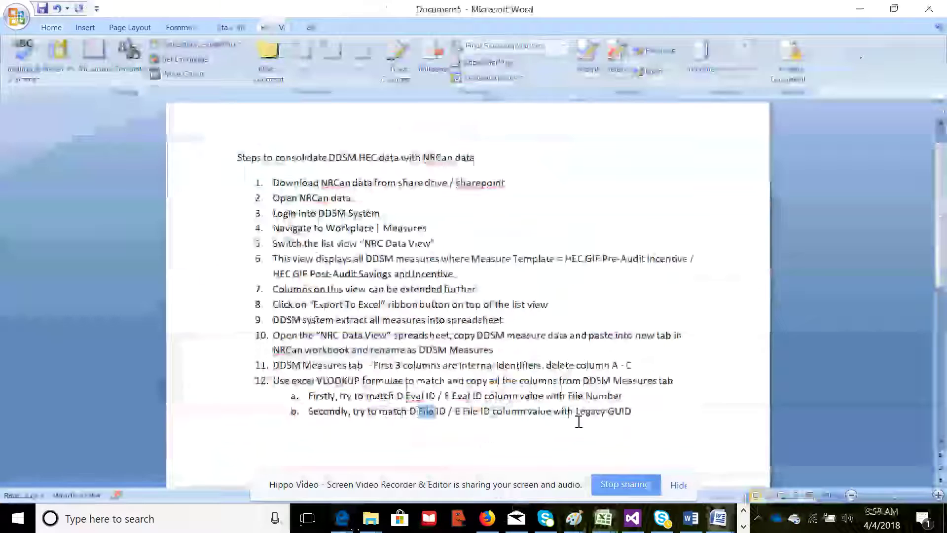
{"action": "key", "text": "alt+Tab"}
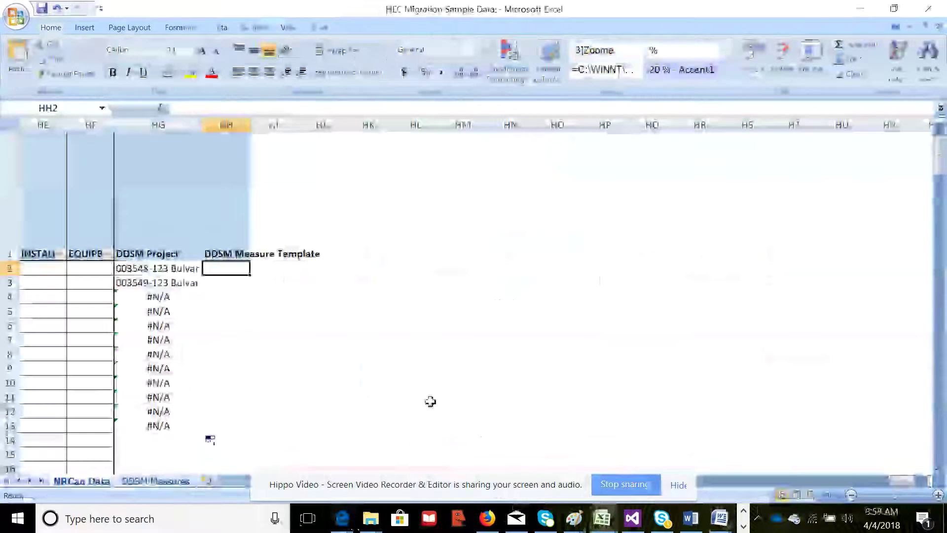
Step: Return to the start of the NRCan Data sheet and inspect the TRIM formula in I4 beside the E File ID column
{"action": "type", "text": "="}
{"action": "key", "text": "Escape"}
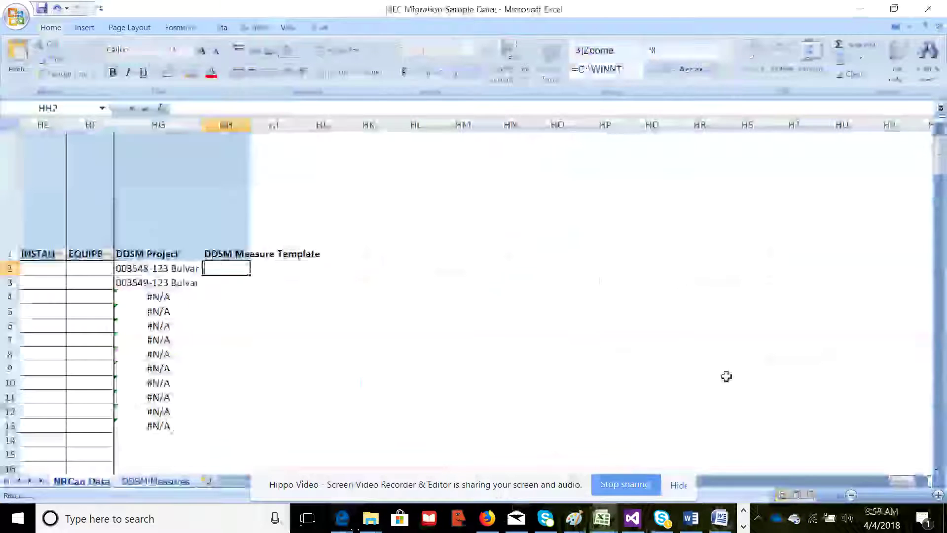
{"action": "left_click", "coordinate": [712, 365]}
{"action": "key", "text": "ctrl+Home"}
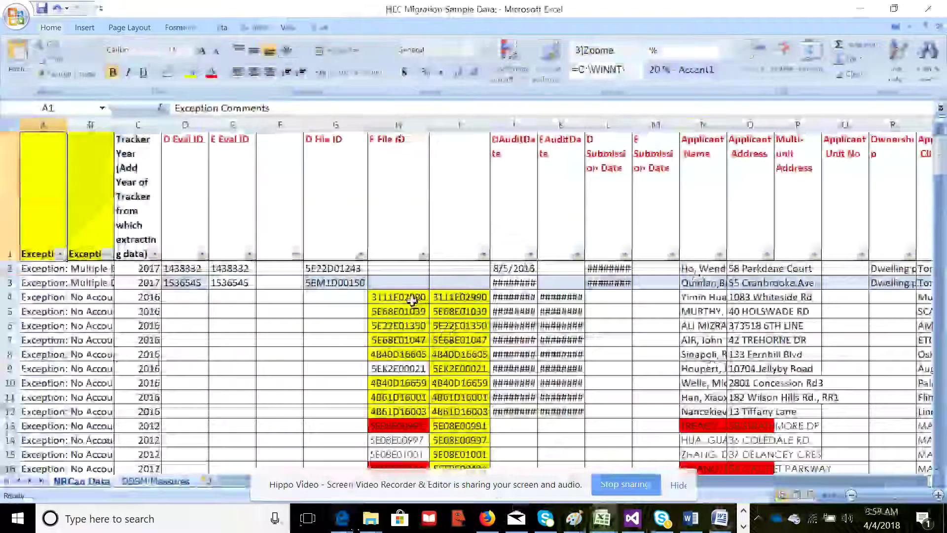
{"action": "left_click", "coordinate": [443, 302]}
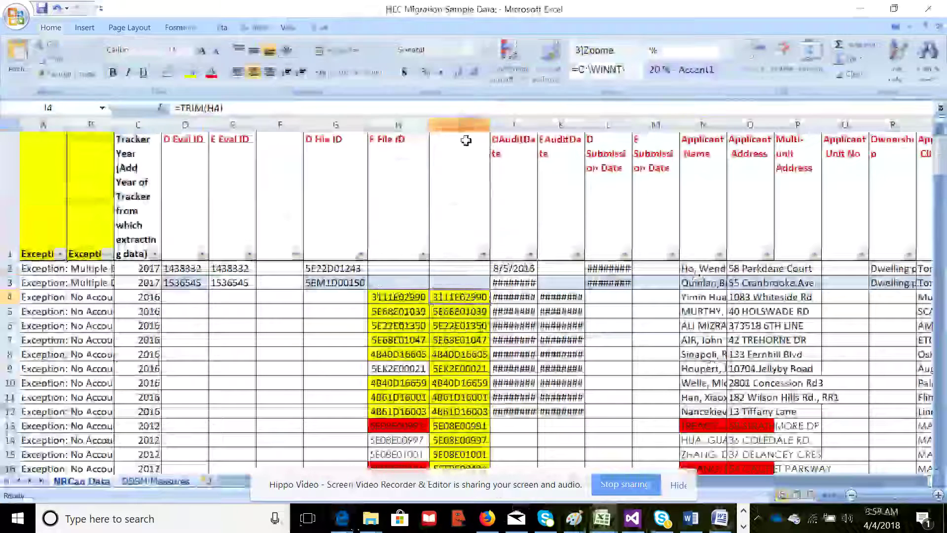
Step: Go along row 2 of the NRCan Data sheet to the first DDSM Measure Template cell, HH2
{"action": "left_click", "coordinate": [473, 270]}
{"action": "key", "text": "Right"}
{"action": "key", "text": "Right"}
{"action": "key", "text": "Right"}
{"action": "key", "text": "Right"}
{"action": "key", "text": "Right"}
{"action": "key", "text": "Right"}
{"action": "key", "text": "Right"}
{"action": "key", "text": "Right"}
{"action": "key", "text": "Right"}
{"action": "key", "text": "Right"}
{"action": "key", "text": "Right"}
{"action": "key", "text": "Right"}
{"action": "key", "text": "Right"}
{"action": "key", "text": "Right"}
{"action": "key", "text": "Right"}
{"action": "key", "text": "Right"}
{"action": "key", "text": "Right"}
{"action": "key", "text": "Right"}
{"action": "key", "text": "Right"}
{"action": "key", "text": "Right"}
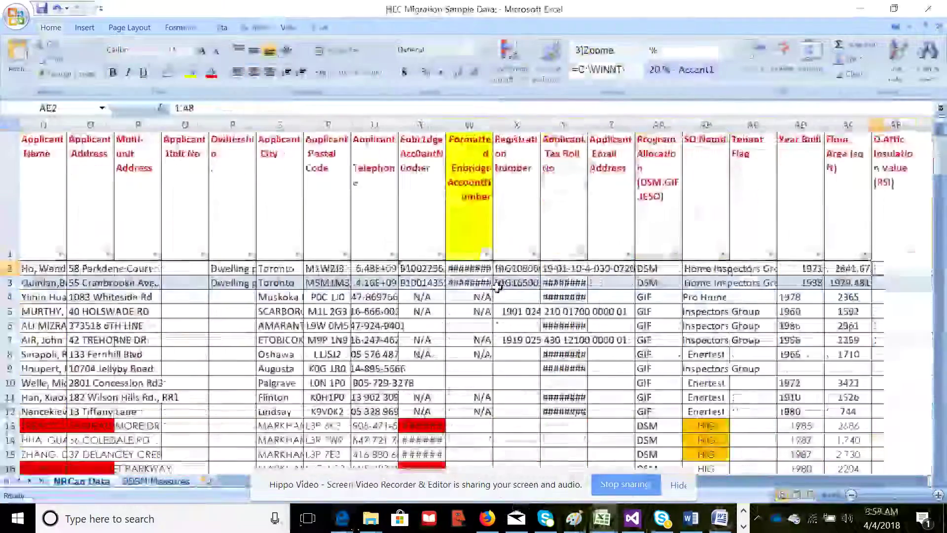
{"action": "key", "text": "Right"}
{"action": "key", "text": "Right"}
{"action": "key", "text": "Right"}
{"action": "key", "text": "Right"}
{"action": "key", "text": "Right"}
{"action": "key", "text": "Right"}
{"action": "key", "text": "Right"}
{"action": "key", "text": "Right"}
{"action": "key", "text": "Right"}
{"action": "key", "text": "Right"}
{"action": "key", "text": "Right"}
{"action": "key", "text": "Right"}
{"action": "key", "text": "Right"}
{"action": "key", "text": "Right"}
{"action": "key", "text": "Right"}
{"action": "key", "text": "Right"}
{"action": "key", "text": "Right"}
{"action": "key", "text": "Right"}
{"action": "key", "text": "Right"}
{"action": "key", "text": "Right"}
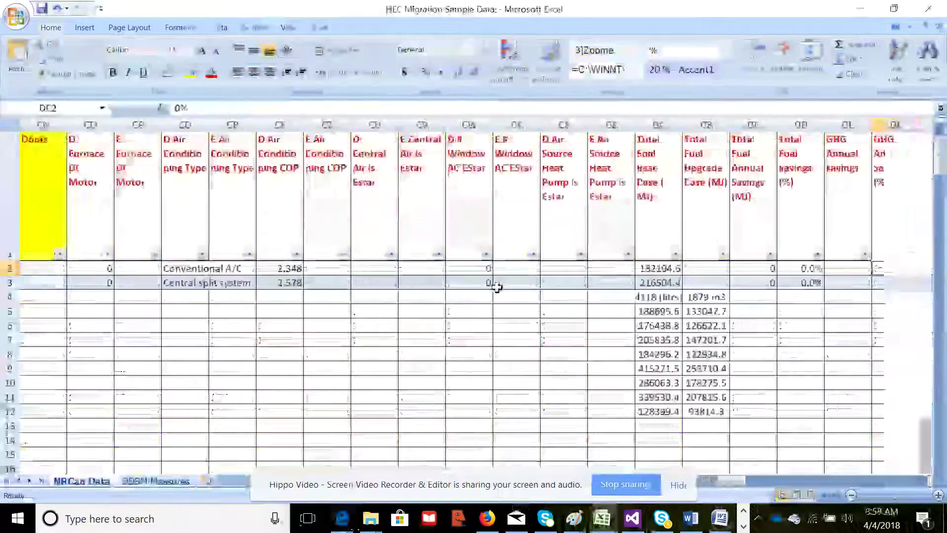
{"action": "key", "text": "Right"}
{"action": "key", "text": "Right"}
{"action": "key", "text": "Right"}
{"action": "key", "text": "Right"}
{"action": "key", "text": "Right"}
{"action": "key", "text": "Right"}
{"action": "key", "text": "Right"}
{"action": "key", "text": "Right"}
{"action": "key", "text": "Right"}
{"action": "key", "text": "Right"}
{"action": "key", "text": "Right"}
{"action": "key", "text": "Right"}
{"action": "key", "text": "Right"}
{"action": "key", "text": "Right"}
{"action": "key", "text": "Right"}
{"action": "key", "text": "Right"}
{"action": "key", "text": "Right"}
{"action": "key", "text": "Right"}
{"action": "key", "text": "Right"}
{"action": "key", "text": "Right"}
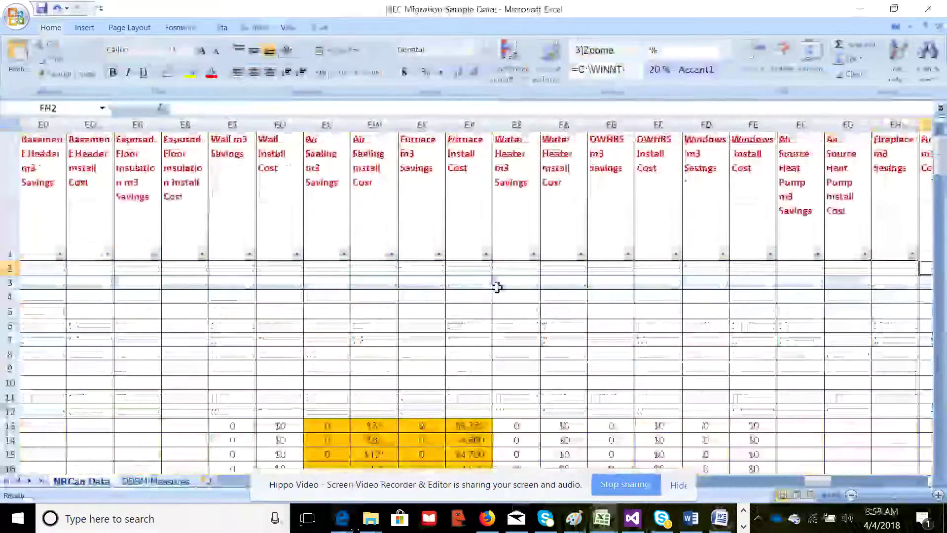
{"action": "key", "text": "Right"}
{"action": "key", "text": "Right"}
{"action": "key", "text": "Right"}
{"action": "key", "text": "Right"}
{"action": "key", "text": "Right"}
{"action": "key", "text": "Right"}
{"action": "key", "text": "Right"}
{"action": "key", "text": "Right"}
{"action": "key", "text": "Right"}
{"action": "key", "text": "Right"}
{"action": "key", "text": "Right"}
{"action": "key", "text": "Right"}
{"action": "key", "text": "Right"}
{"action": "key", "text": "Right"}
{"action": "key", "text": "Right"}
{"action": "key", "text": "Right"}
{"action": "key", "text": "Right"}
{"action": "key", "text": "Right"}
{"action": "key", "text": "Right"}
{"action": "key", "text": "Right"}
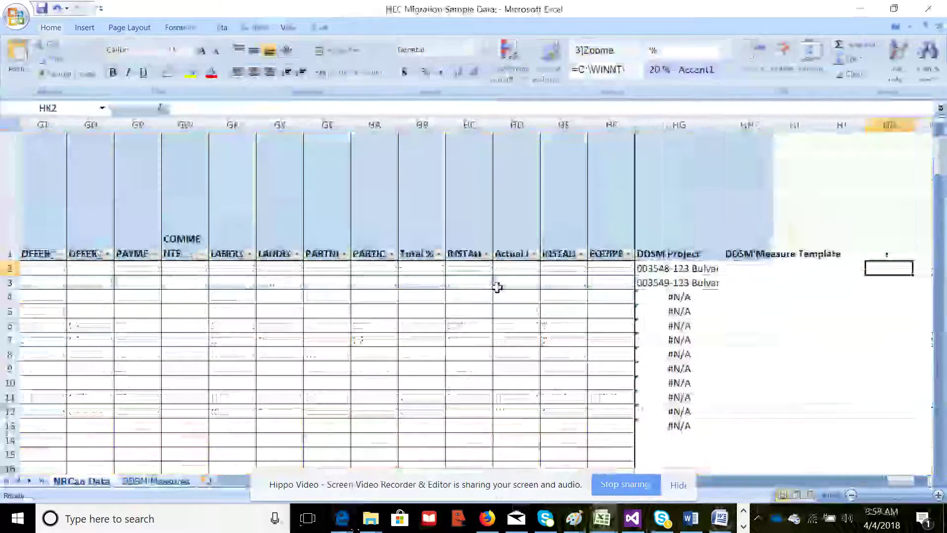
{"action": "key", "text": "Left"}
{"action": "key", "text": "Left"}
{"action": "key", "text": "Left"}
{"action": "key", "text": "Left"}
{"action": "key", "text": "Left"}
{"action": "key", "text": "Left"}
{"action": "key", "text": "Left"}
{"action": "key", "text": "Left"}
{"action": "key", "text": "Left"}
{"action": "key", "text": "Left"}
{"action": "key", "text": "Left"}
{"action": "key", "text": "Left"}
{"action": "key", "text": "Left"}
{"action": "key", "text": "Left"}
{"action": "key", "text": "Left"}
{"action": "key", "text": "Left"}
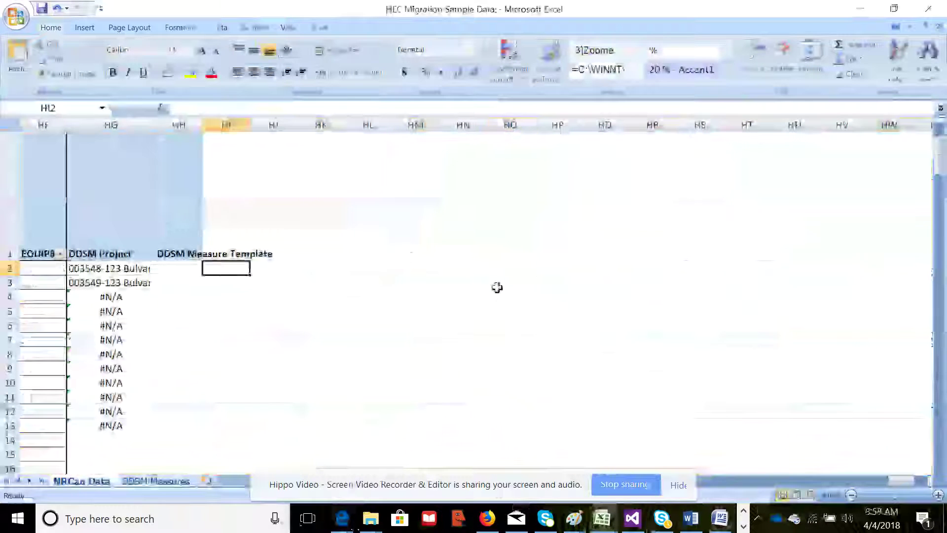
{"action": "key", "text": "Right"}
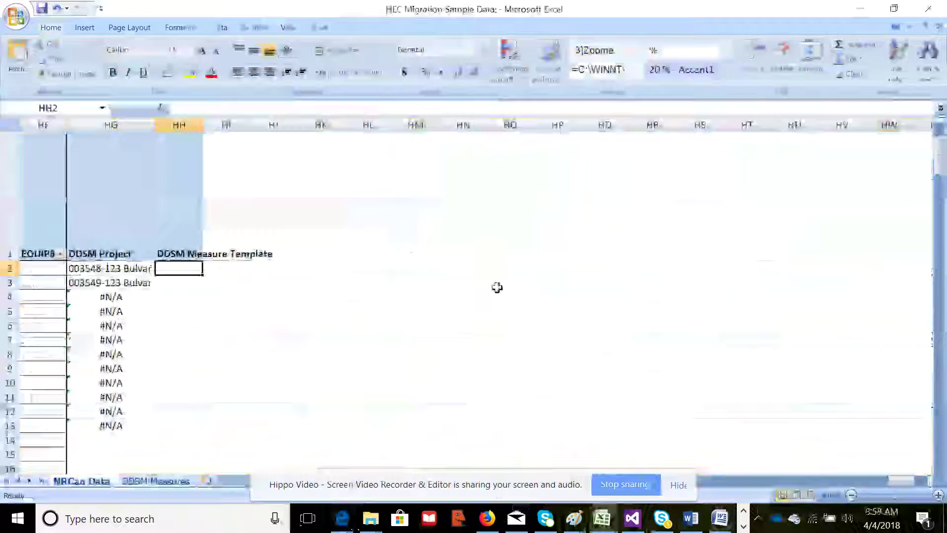
Step: Enter a VLOOKUP in HH2 matching I2 against 'DDSM Measures'!A$1:G$20, returning column 3 with exact match 0
{"action": "type", "text": "=VLOOKUP(I2,"}
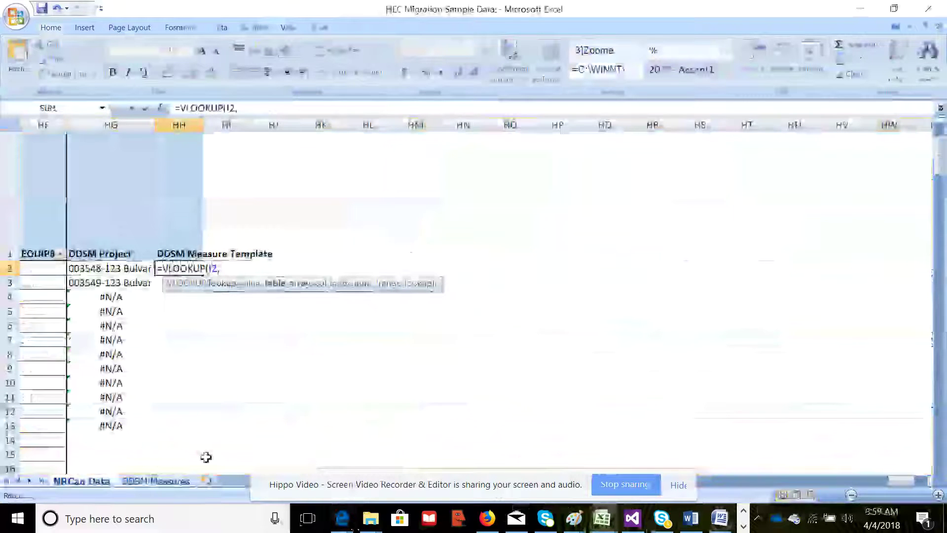
{"action": "left_click", "coordinate": [156, 481]}
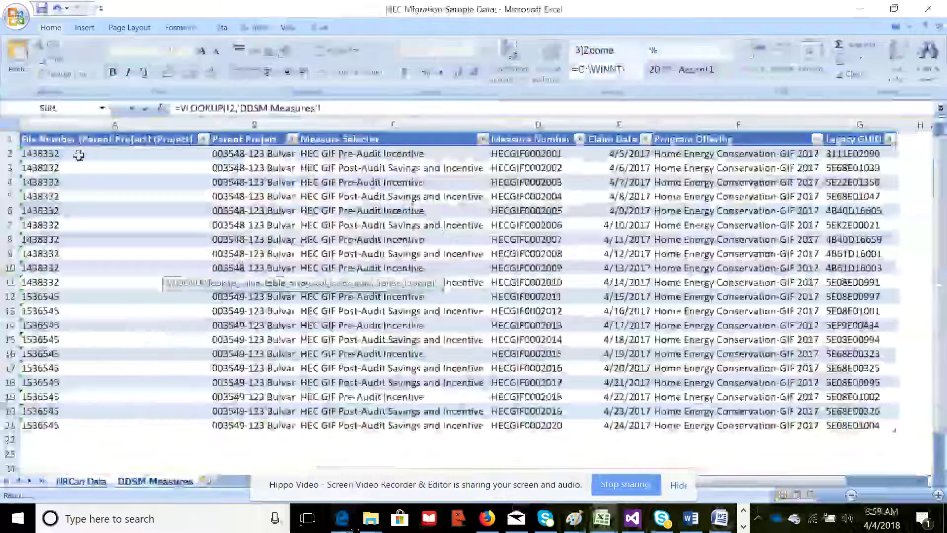
{"action": "left_click_drag", "start_coordinate": [64, 143], "coordinate": [849, 408]}
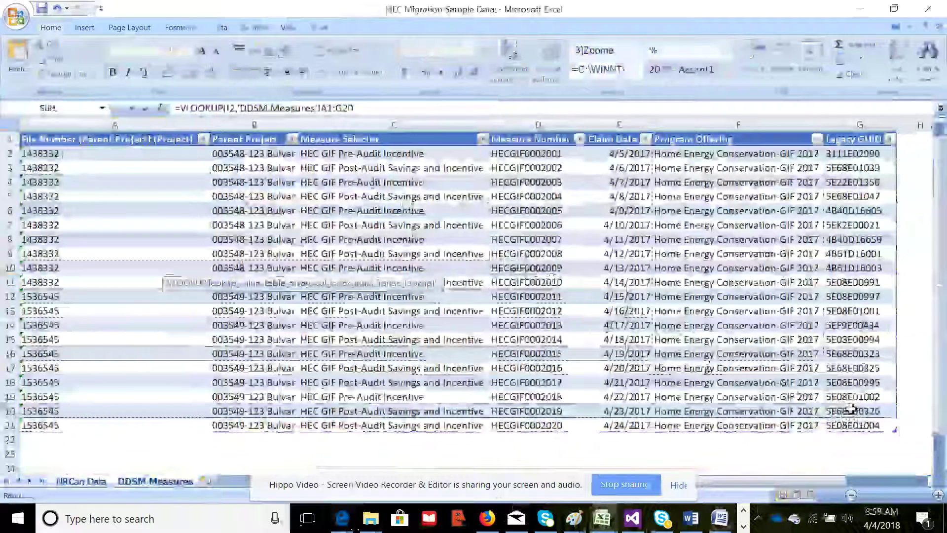
{"action": "left_click", "coordinate": [330, 109]}
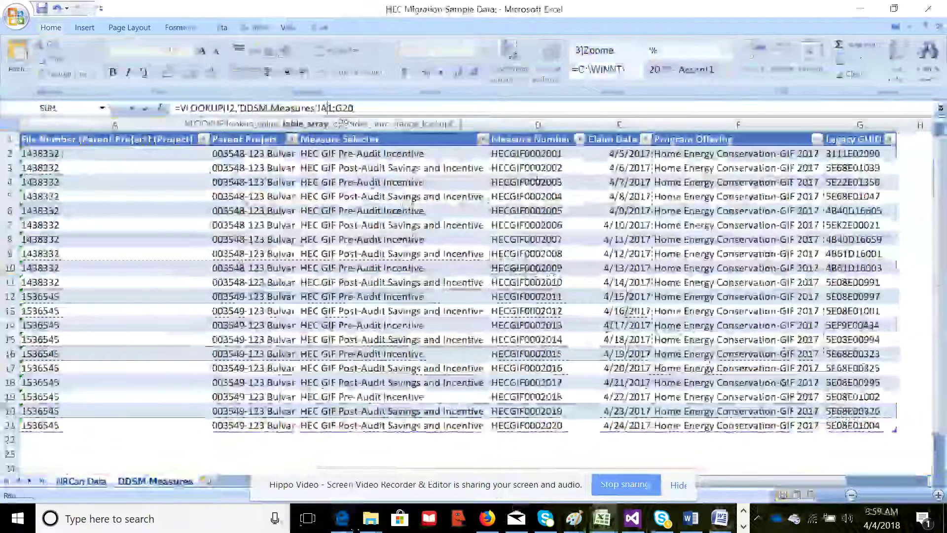
{"action": "type", "text": "$"}
{"action": "left_click", "coordinate": [347, 108]}
{"action": "type", "text": "$"}
{"action": "left_click", "coordinate": [370, 107]}
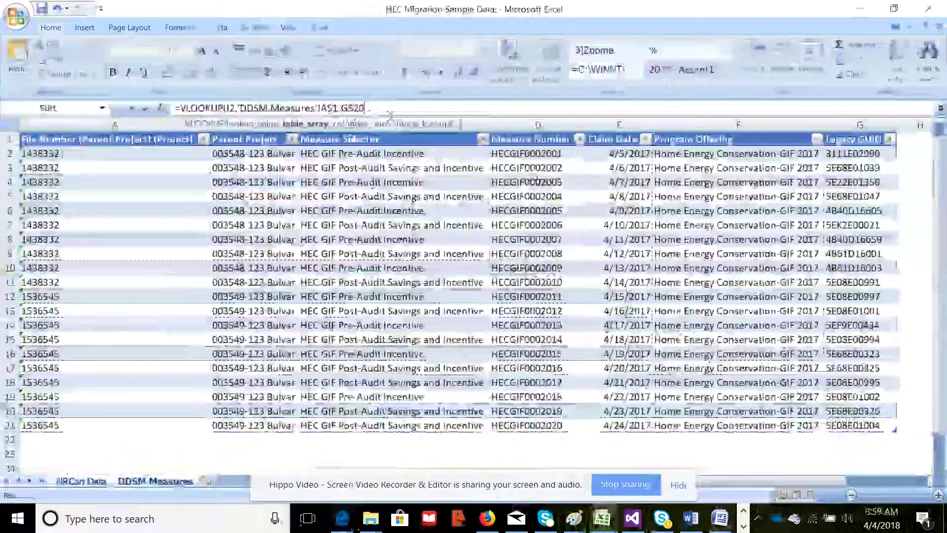
{"action": "type", "text": ","}
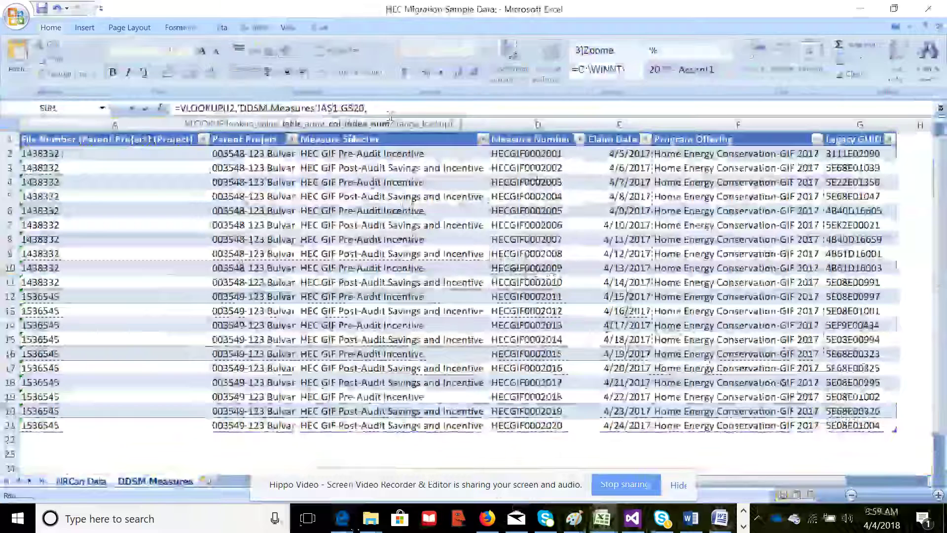
{"action": "type", "text": "3,"}
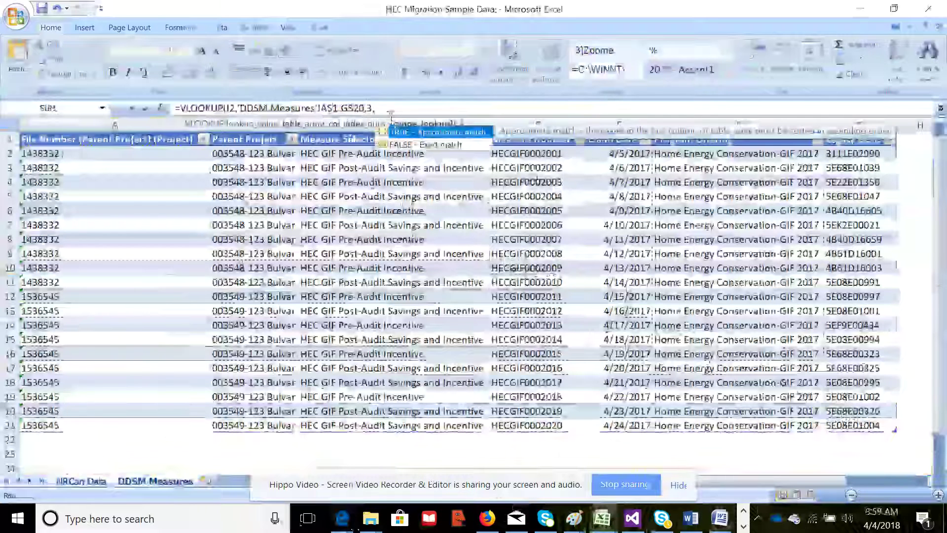
{"action": "type", "text": "0)"}
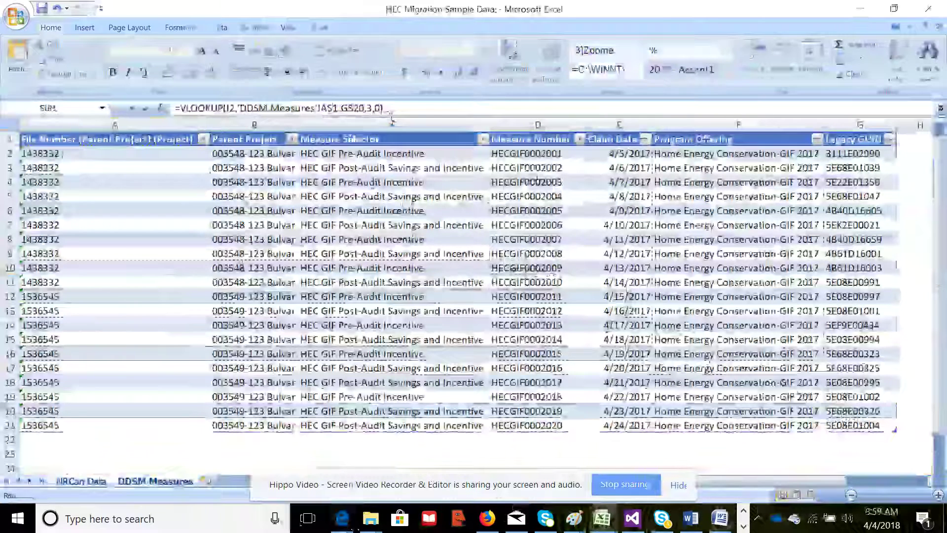
{"action": "key", "text": "Tab"}
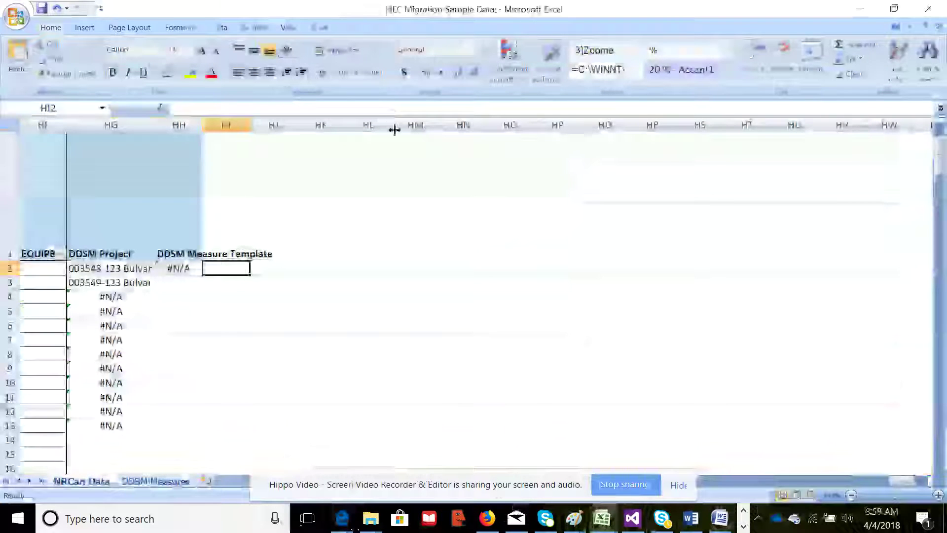
Step: Fill the HH2 lookup down to HH9 and check the copied formula in HH3
{"action": "left_click", "coordinate": [187, 269]}
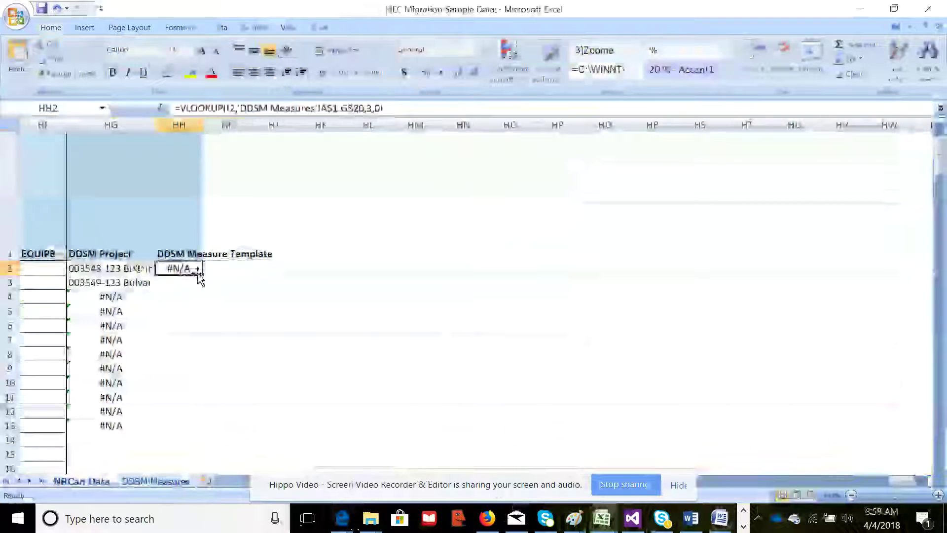
{"action": "left_click_drag", "start_coordinate": [202, 275], "coordinate": [178, 371]}
{"action": "left_click", "coordinate": [184, 284]}
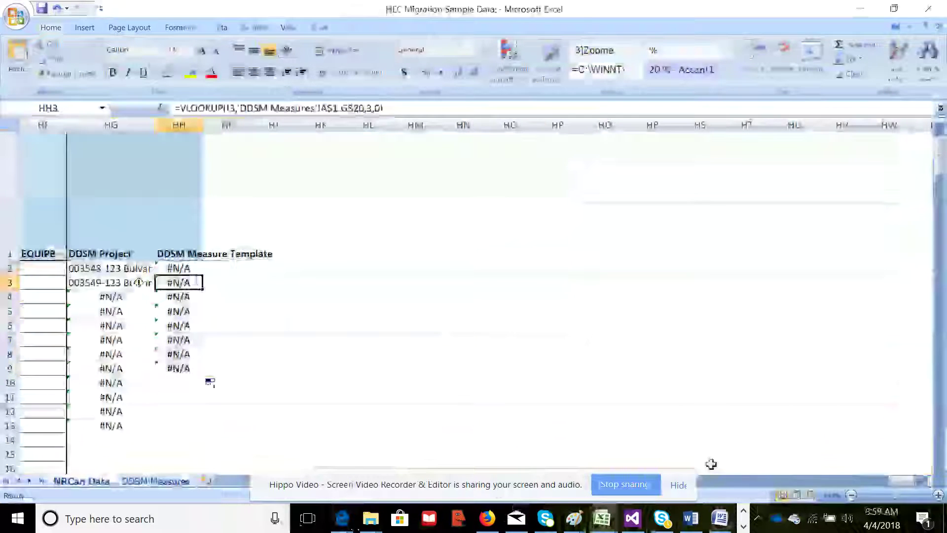
Step: Compare the TRIM formula in I4 with its source E File ID value in H4
{"action": "left_click_drag", "start_coordinate": [893, 485], "coordinate": [594, 496]}
{"action": "left_click_drag", "start_coordinate": [592, 499], "coordinate": [578, 496]}
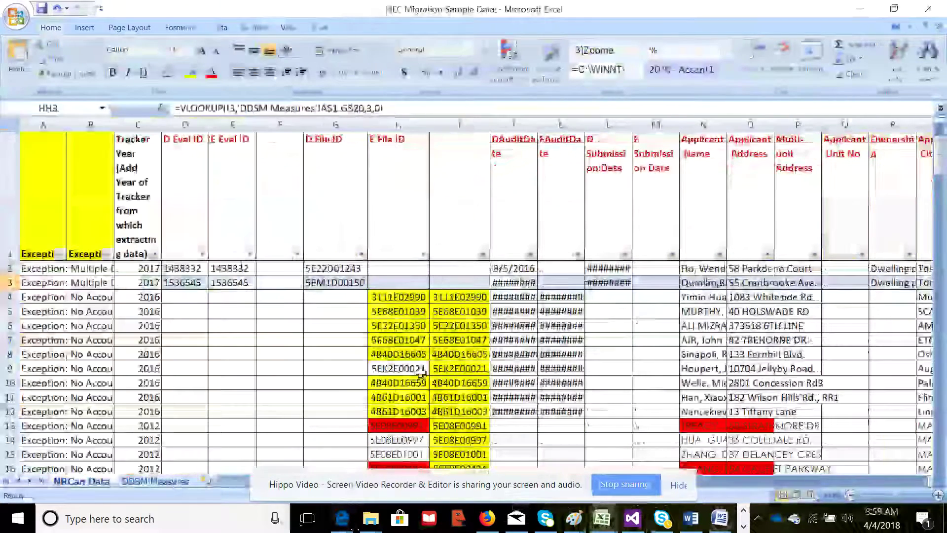
{"action": "left_click", "coordinate": [453, 297]}
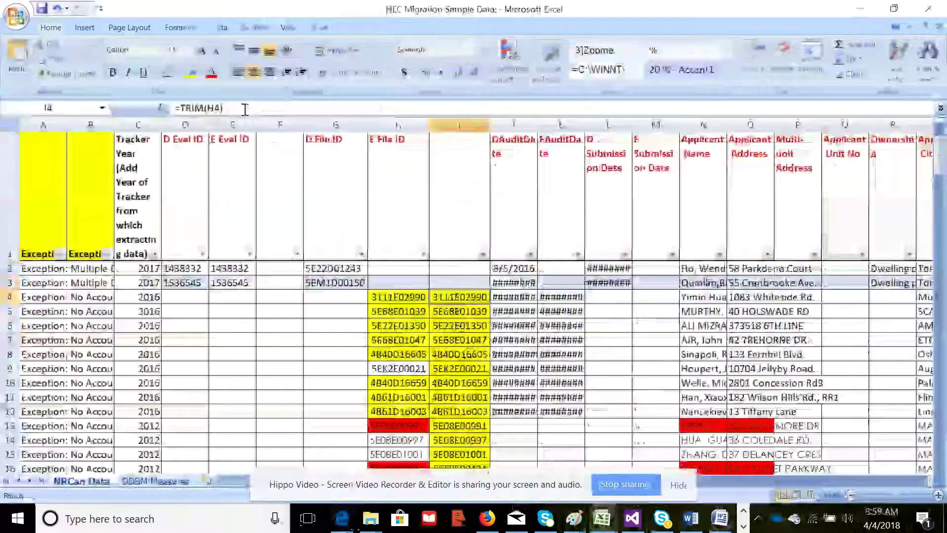
{"action": "left_click", "coordinate": [380, 297]}
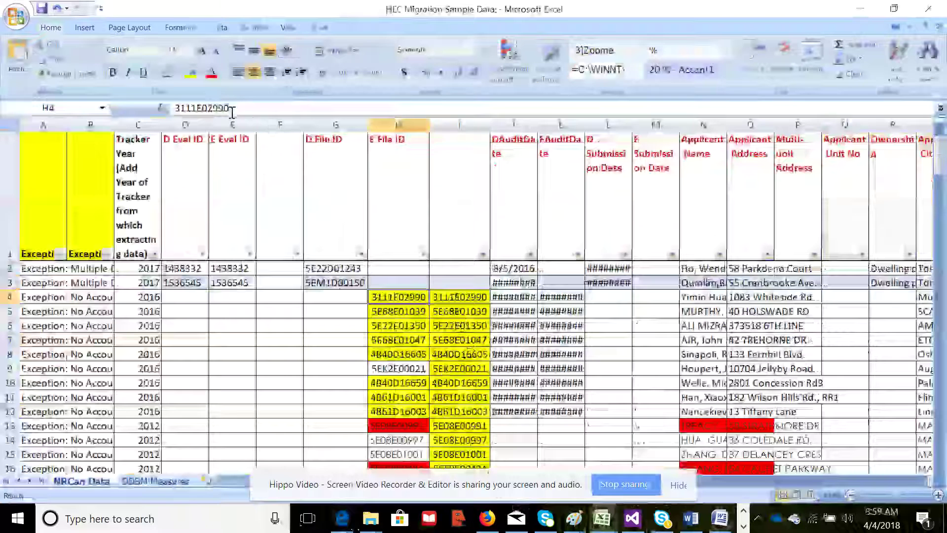
Step: Search the DDSM Measures sheet for the E File ID taken from NRCan Data cell H4
{"action": "double_click", "coordinate": [159, 108]}
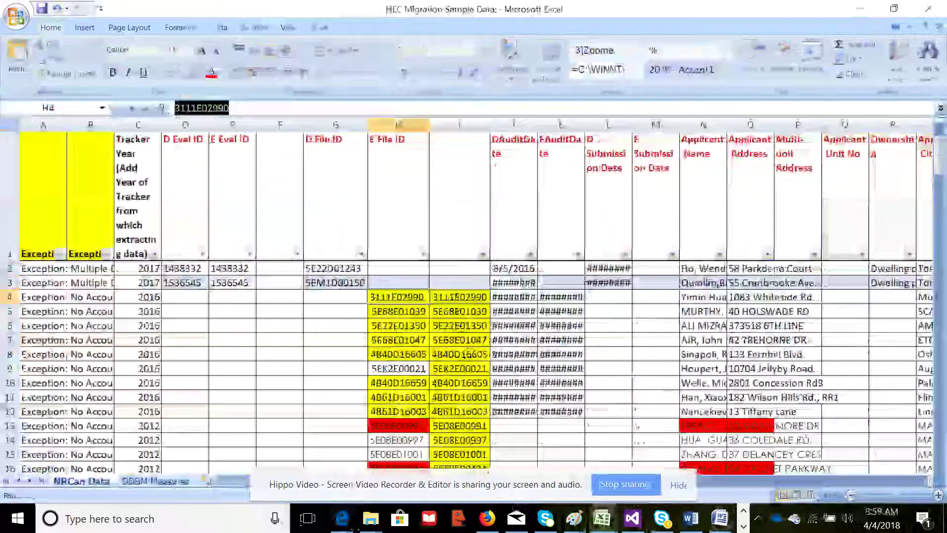
{"action": "left_click", "coordinate": [148, 481]}
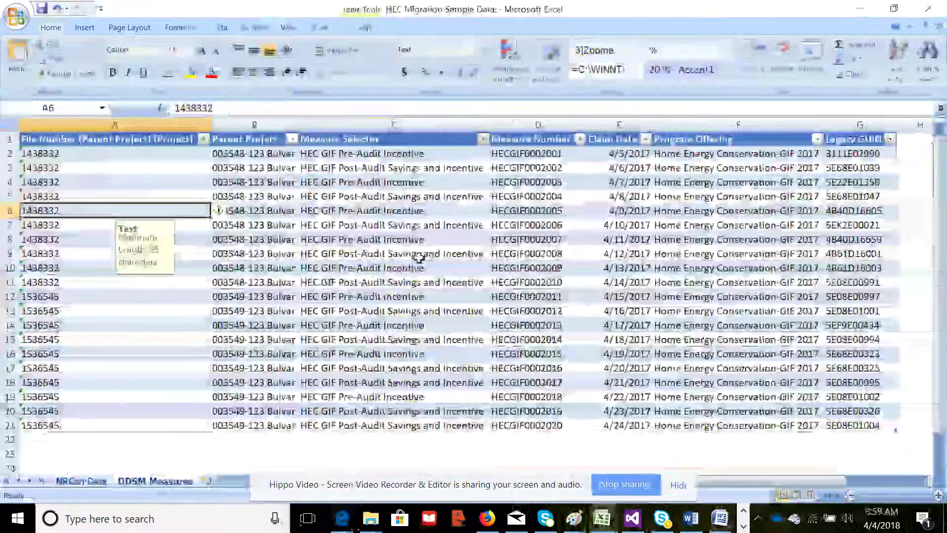
{"action": "key", "text": "ctrl+f"}
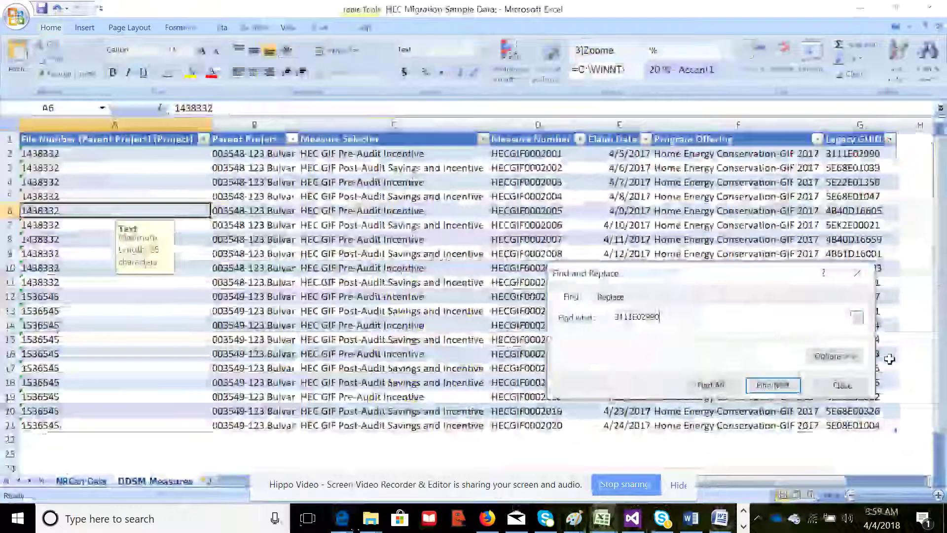
{"action": "left_click", "coordinate": [773, 385]}
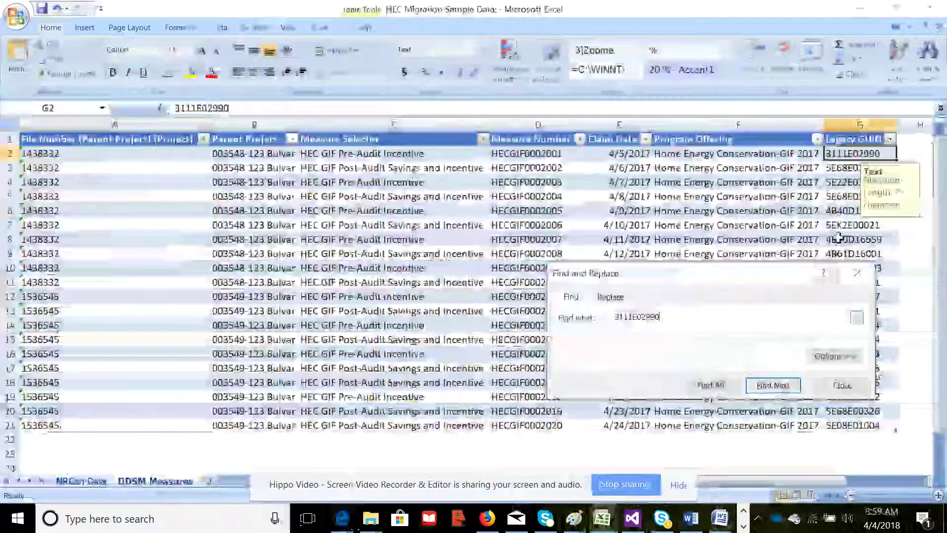
{"action": "left_click", "coordinate": [858, 279]}
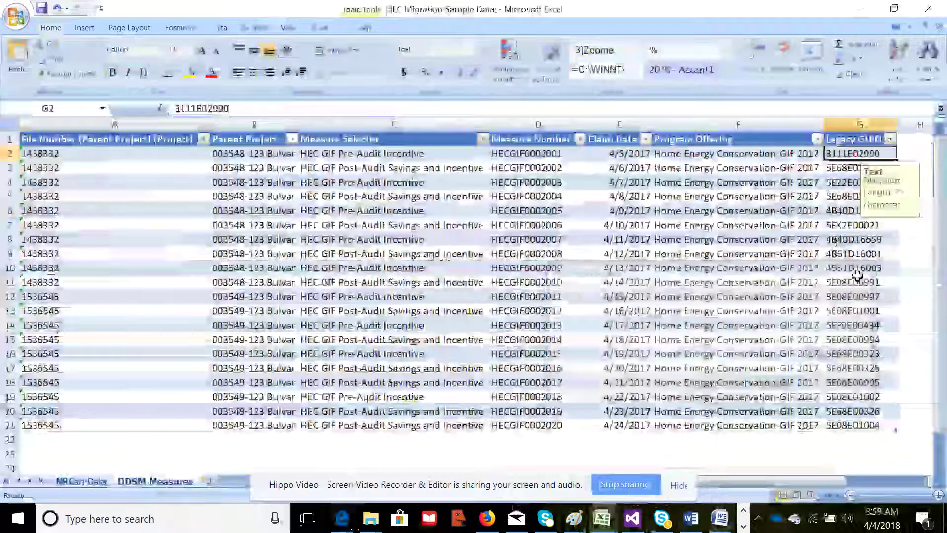
Step: Clear the DDSM Measure Template lookups in HH2 to HH9 on the NRCan Data sheet
{"action": "left_click", "coordinate": [93, 482]}
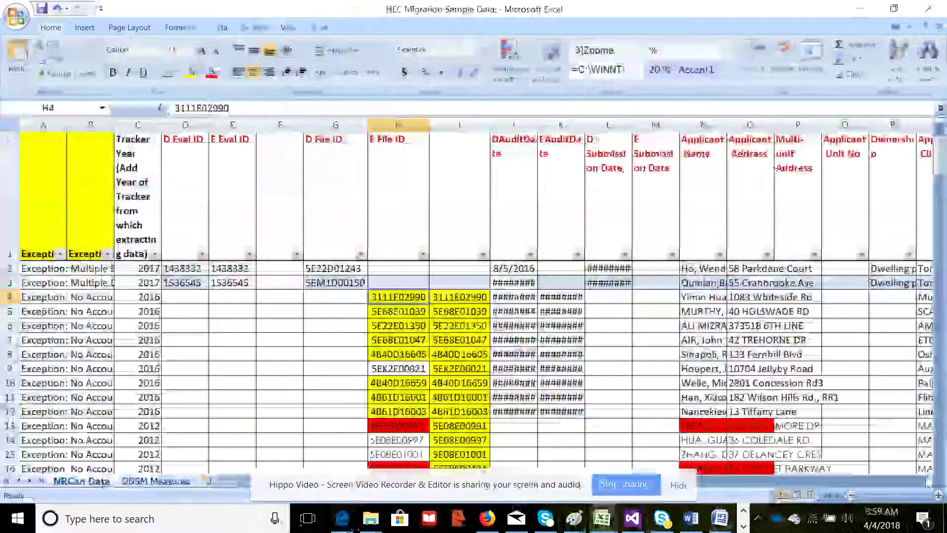
{"action": "left_click", "coordinate": [927, 481]}
{"action": "left_click_drag", "start_coordinate": [926, 481], "coordinate": [923, 480]}
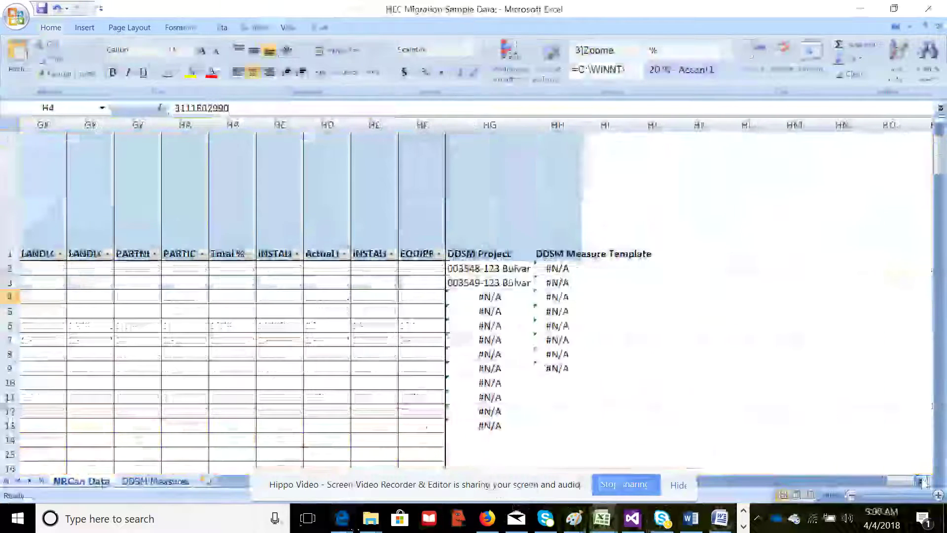
{"action": "left_click_drag", "start_coordinate": [556, 268], "coordinate": [577, 369]}
{"action": "key", "text": "Delete"}
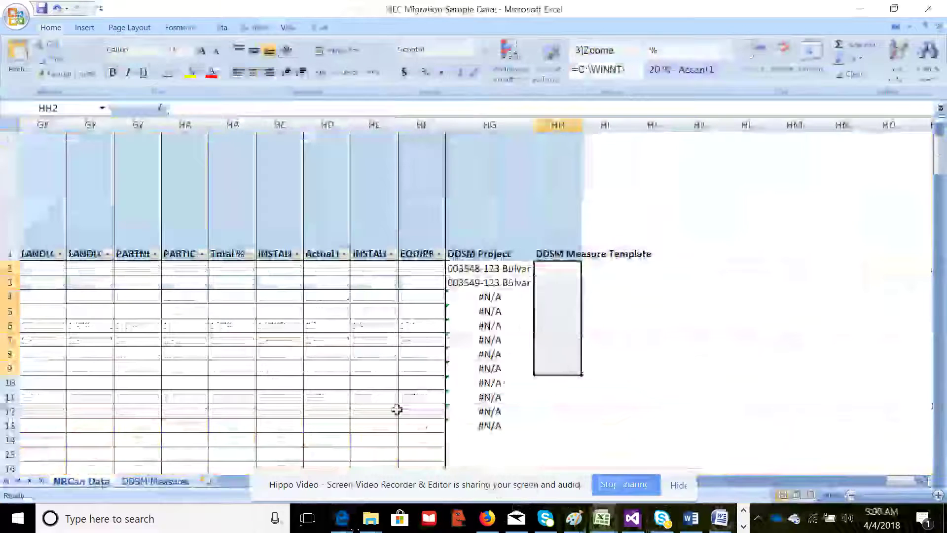
Step: Copy the whole DDSM Measures table, A1 to G21, into cell A1 of a new worksheet
{"action": "left_click", "coordinate": [155, 481]}
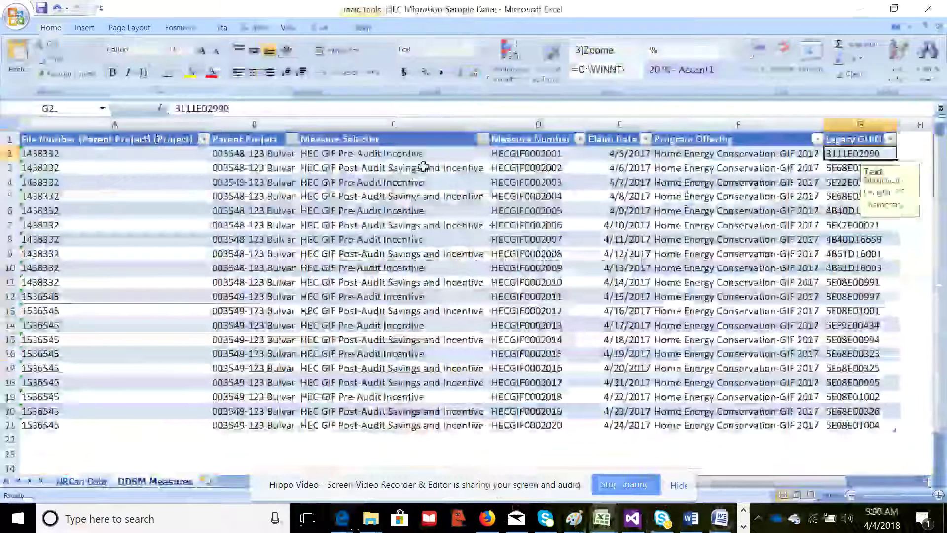
{"action": "left_click_drag", "start_coordinate": [127, 140], "coordinate": [683, 438]}
{"action": "key", "text": "ctrl+c"}
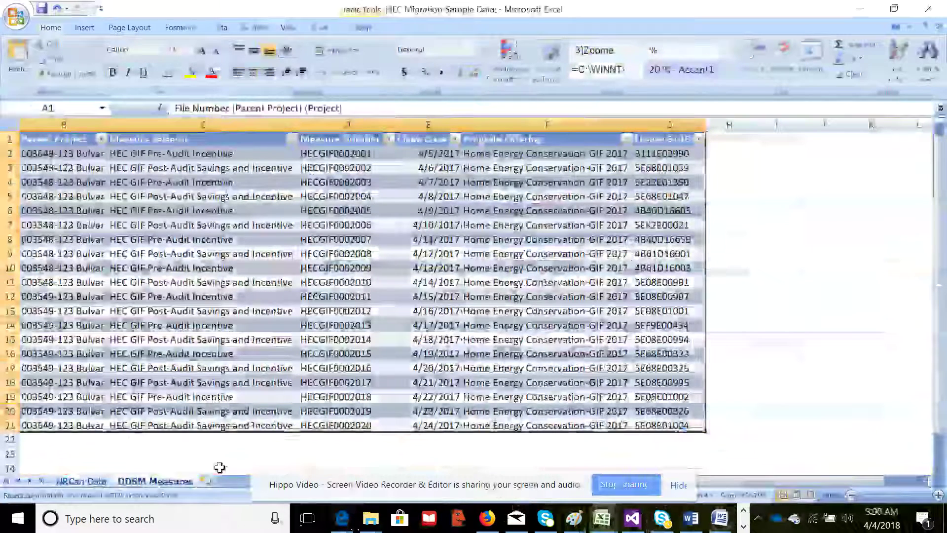
{"action": "left_click", "coordinate": [208, 481]}
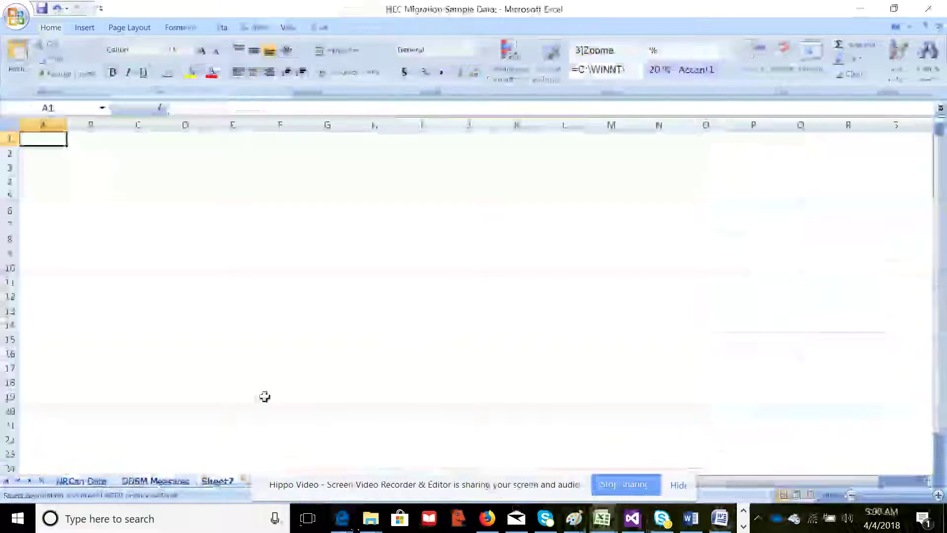
{"action": "key", "text": "ctrl+v"}
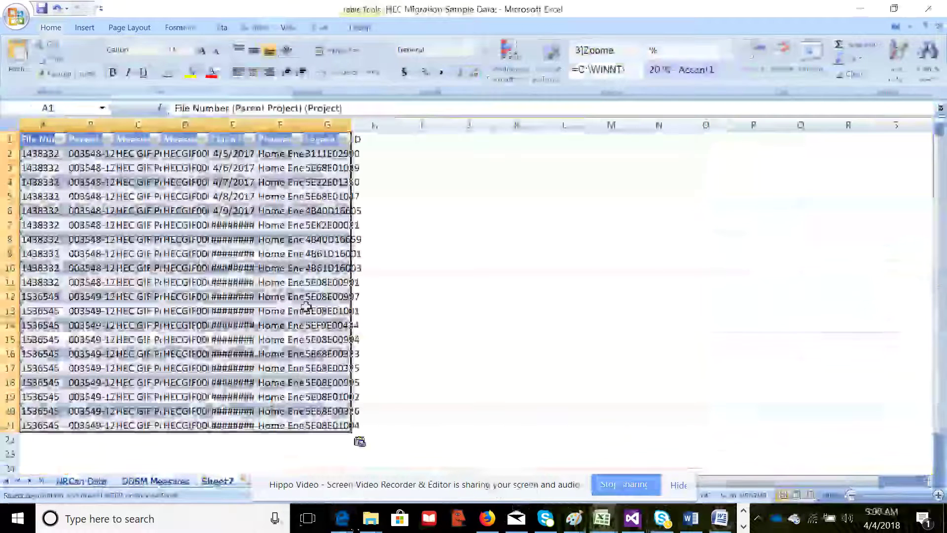
Step: Autofit all columns of the copied table and insert a blank column before the File Number column
{"action": "left_click", "coordinate": [10, 124]}
{"action": "double_click", "coordinate": [68, 125]}
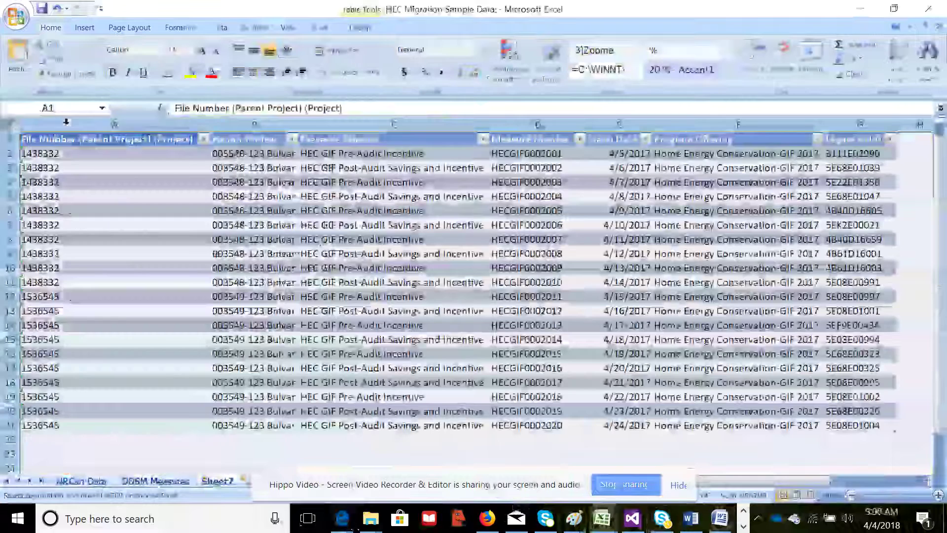
{"action": "left_click", "coordinate": [526, 269]}
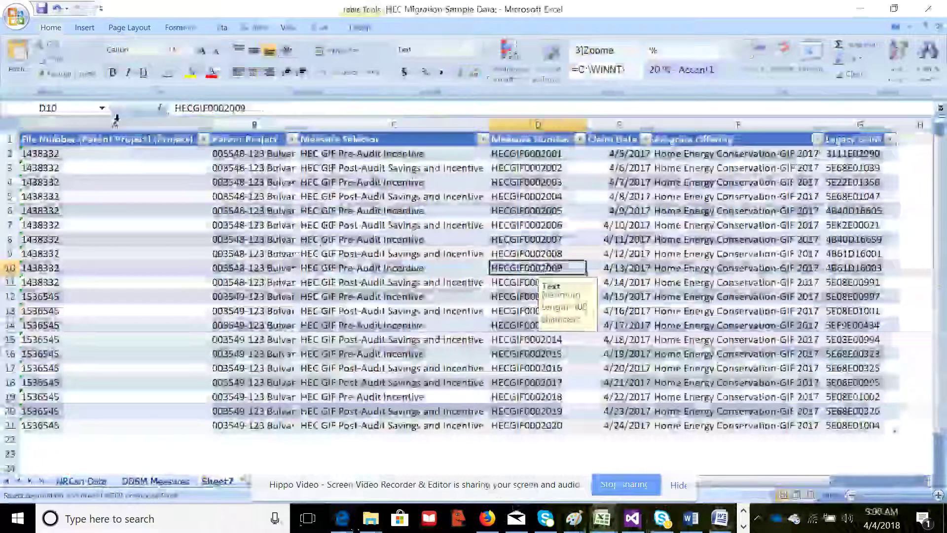
{"action": "right_click", "coordinate": [117, 121]}
{"action": "left_click", "coordinate": [143, 208]}
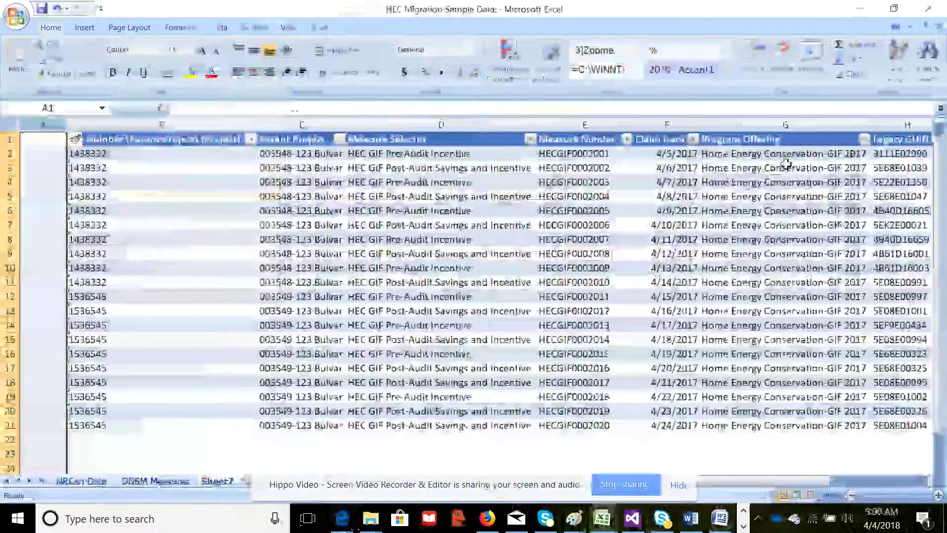
Step: Move the Legacy GUID column from column H to the empty column A of the copied measures sheet and autofit its width
{"action": "left_click", "coordinate": [891, 125]}
{"action": "key", "text": "ctrl+x"}
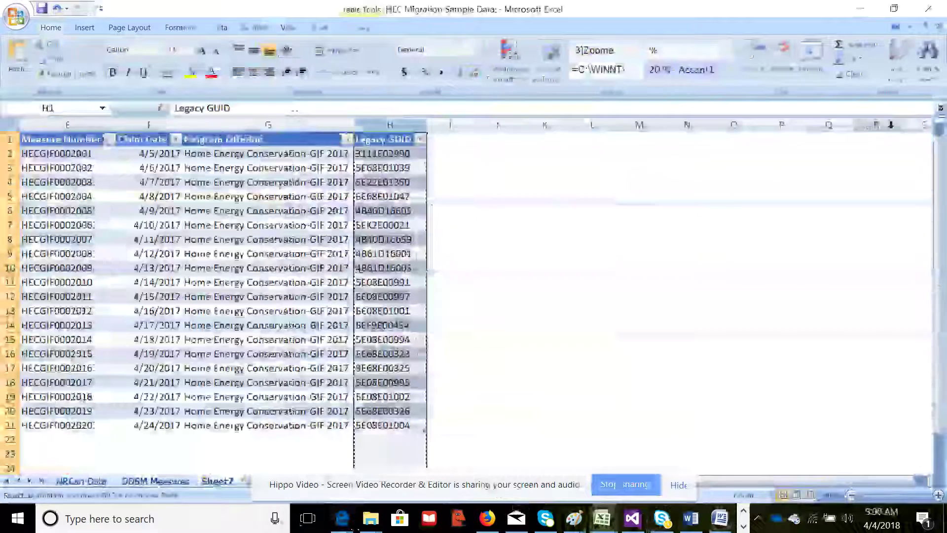
{"action": "key", "text": "ctrl+Home"}
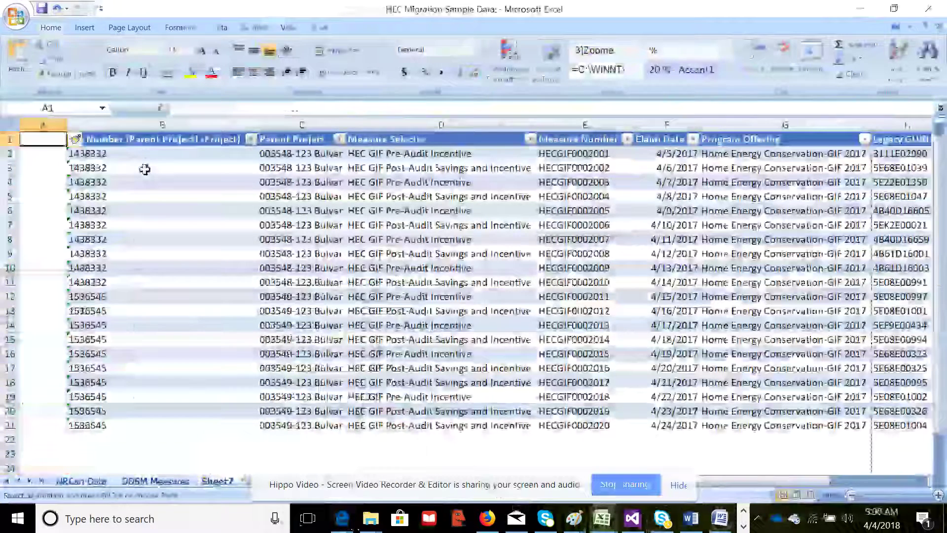
{"action": "key", "text": "ctrl+v"}
{"action": "left_click_drag", "start_coordinate": [732, 480], "coordinate": [880, 477]}
{"action": "left_click_drag", "start_coordinate": [814, 476], "coordinate": [732, 479]}
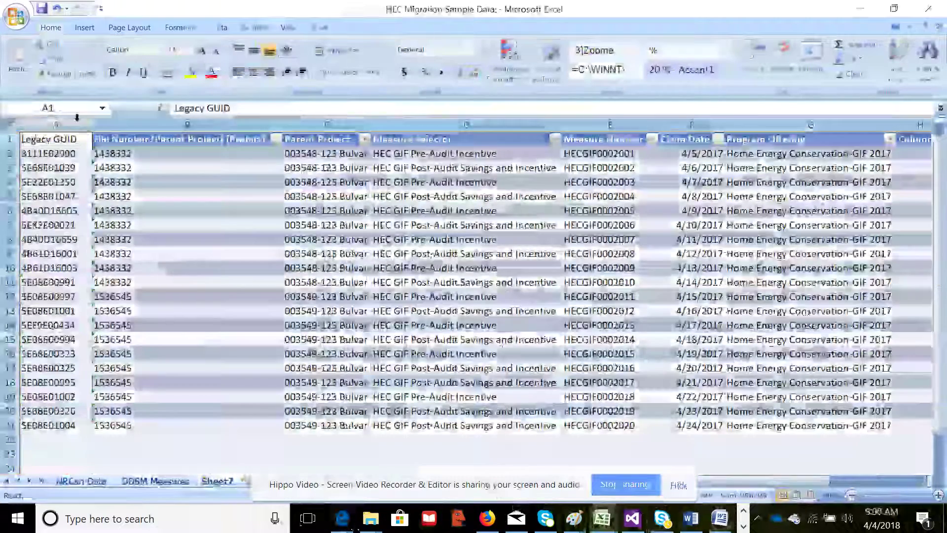
{"action": "double_click", "coordinate": [92, 124]}
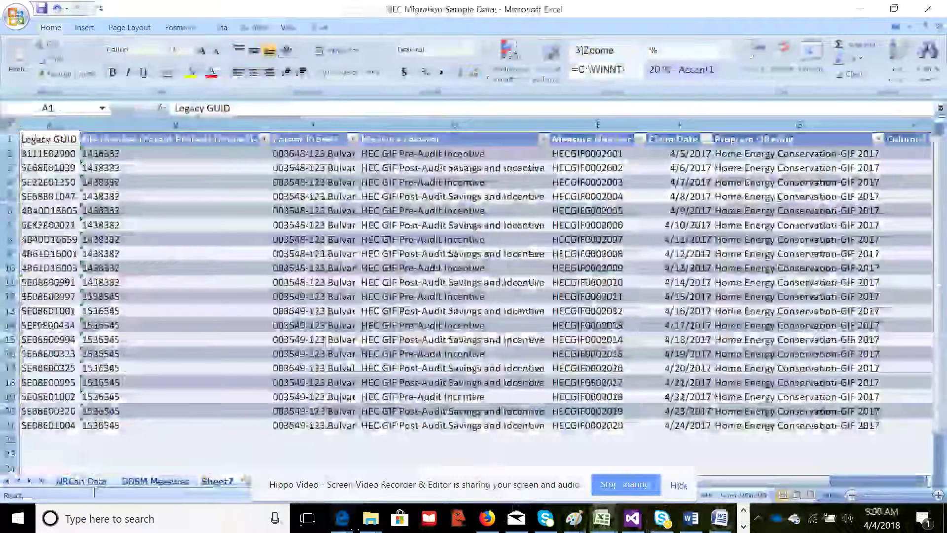
Step: In HH2 of the NRCan Data sheet, enter a lookup of the Measure Selector by File ID: =VLOOKUP(I2,Sheet7!A$2:D$21,4,0)
{"action": "left_click", "coordinate": [75, 484]}
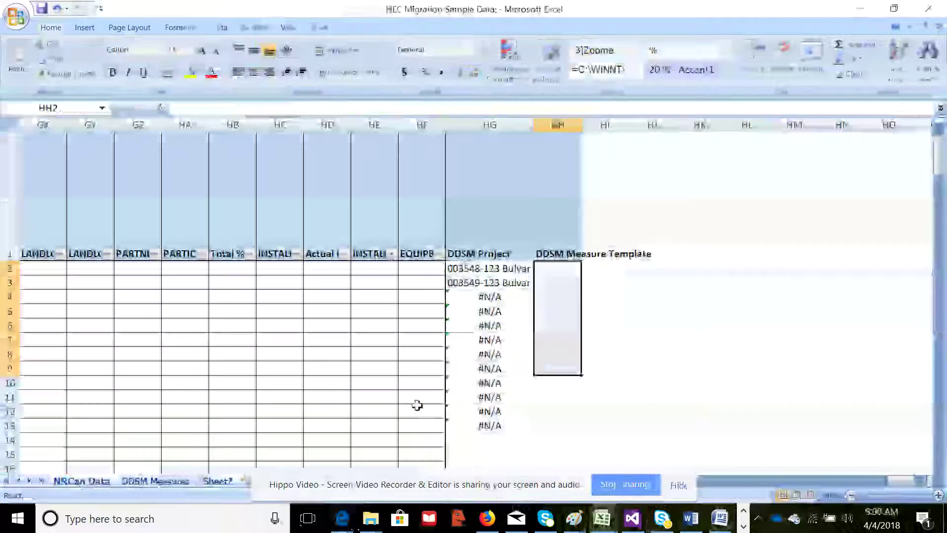
{"action": "left_click", "coordinate": [542, 272]}
{"action": "type", "text": "=VLOOKUP("}
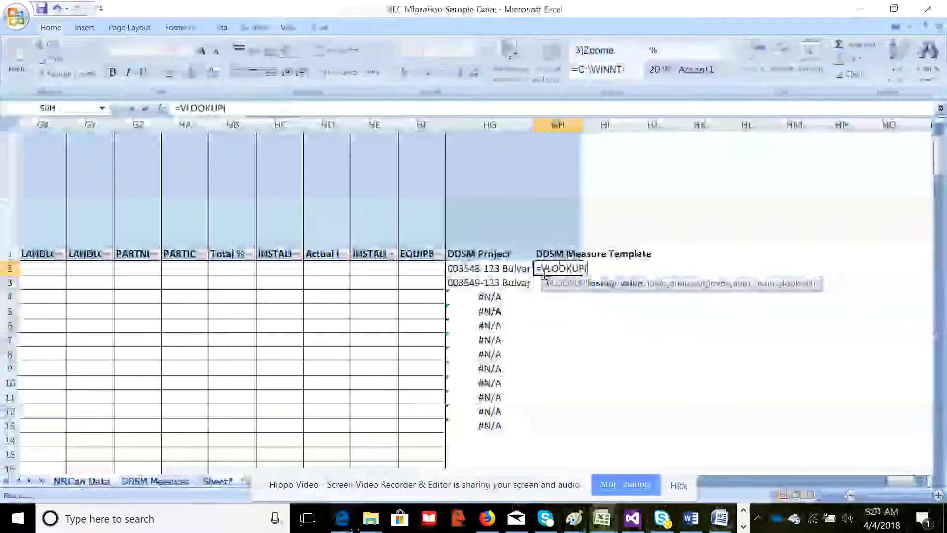
{"action": "type", "text": "I2,"}
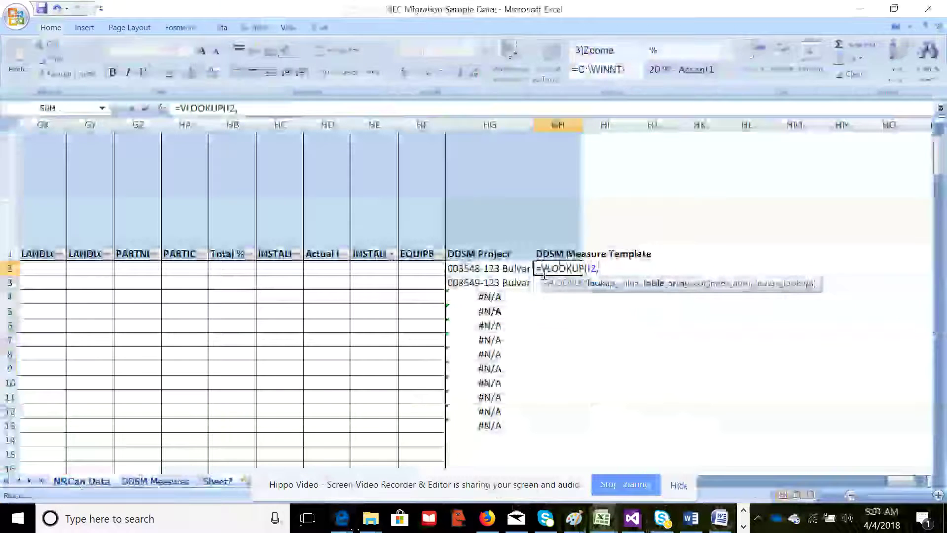
{"action": "left_click", "coordinate": [213, 484]}
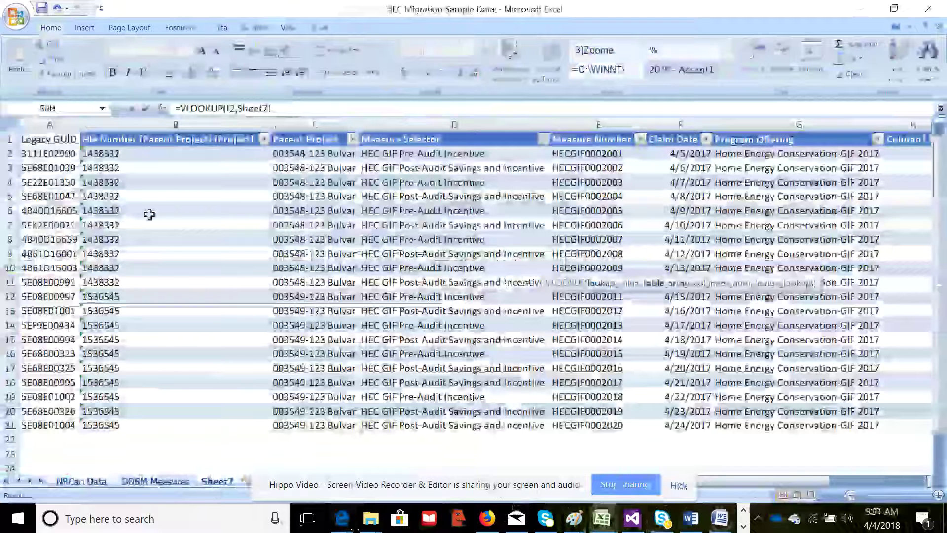
{"action": "left_click_drag", "start_coordinate": [52, 153], "coordinate": [443, 422]}
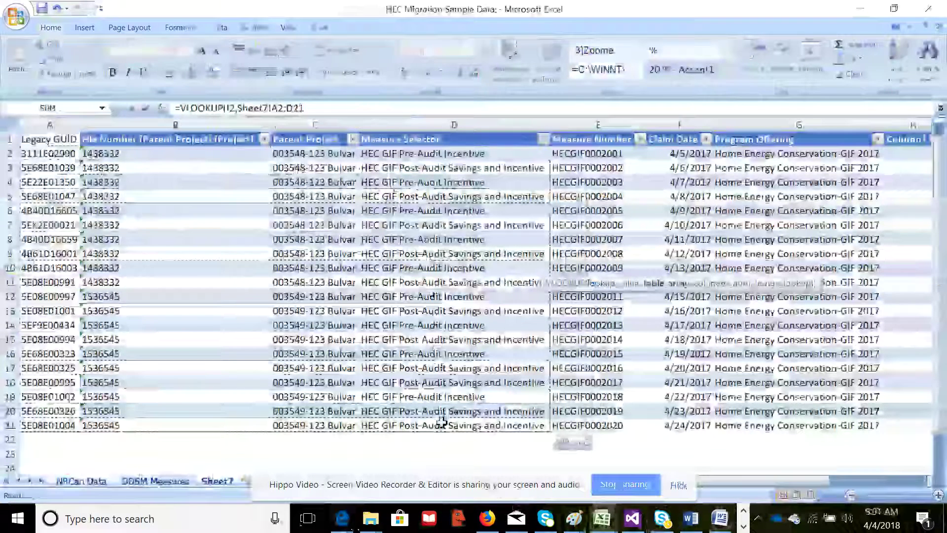
{"action": "left_click", "coordinate": [279, 109]}
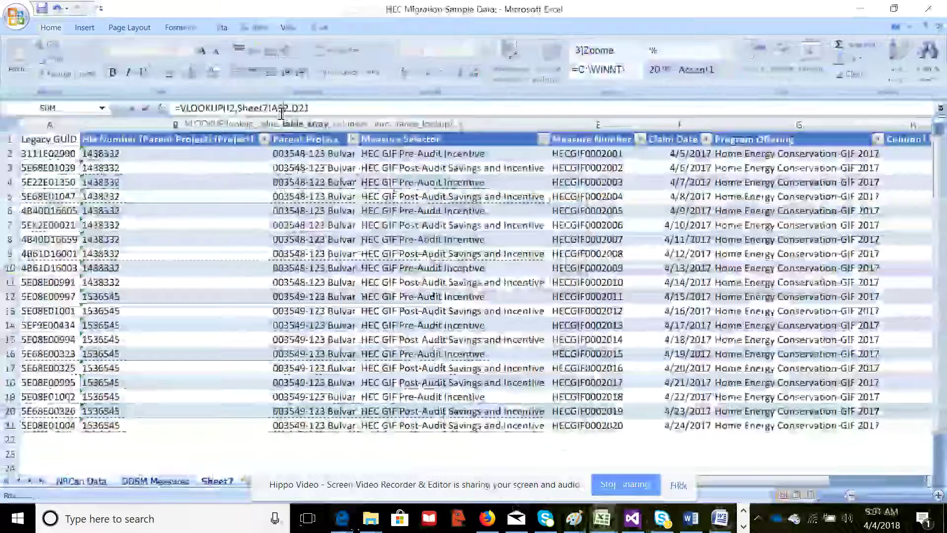
{"action": "type", "text": "$"}
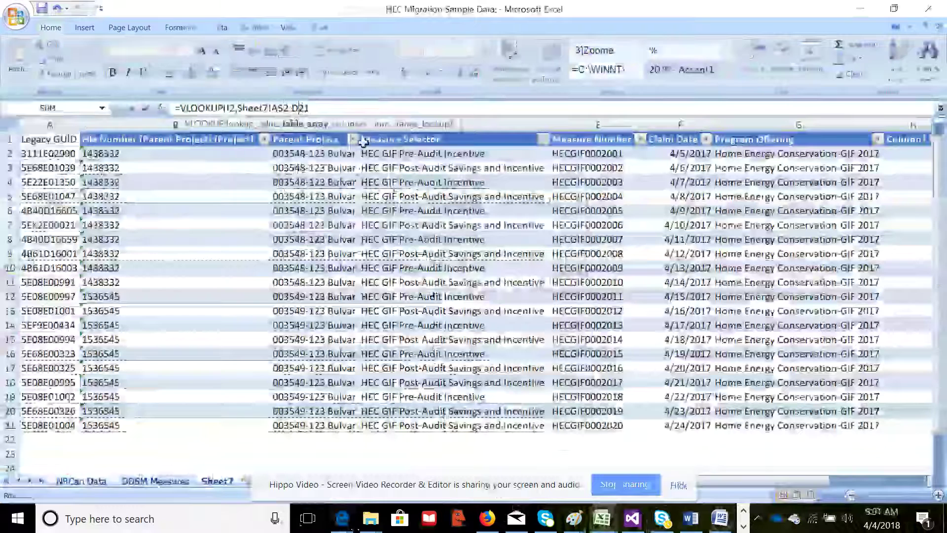
{"action": "type", "text": ","}
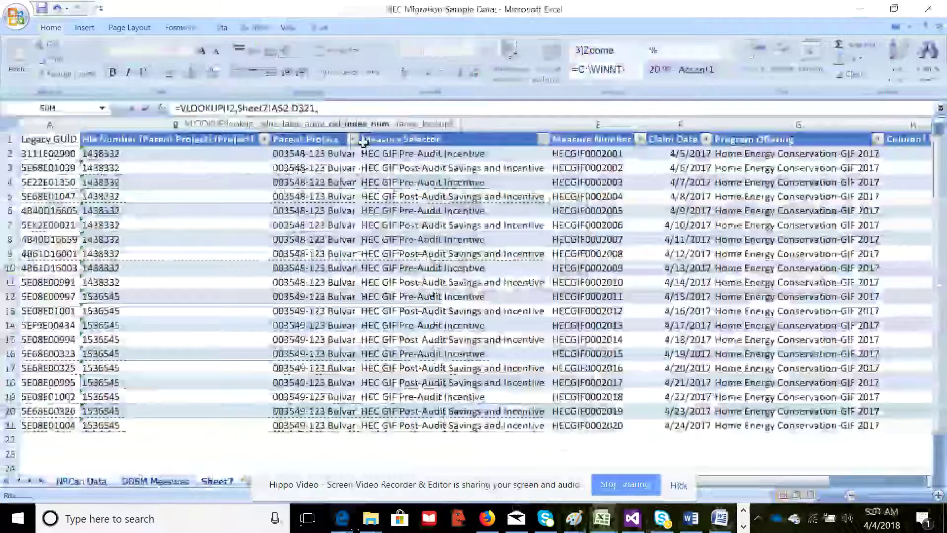
{"action": "type", "text": "4,0"}
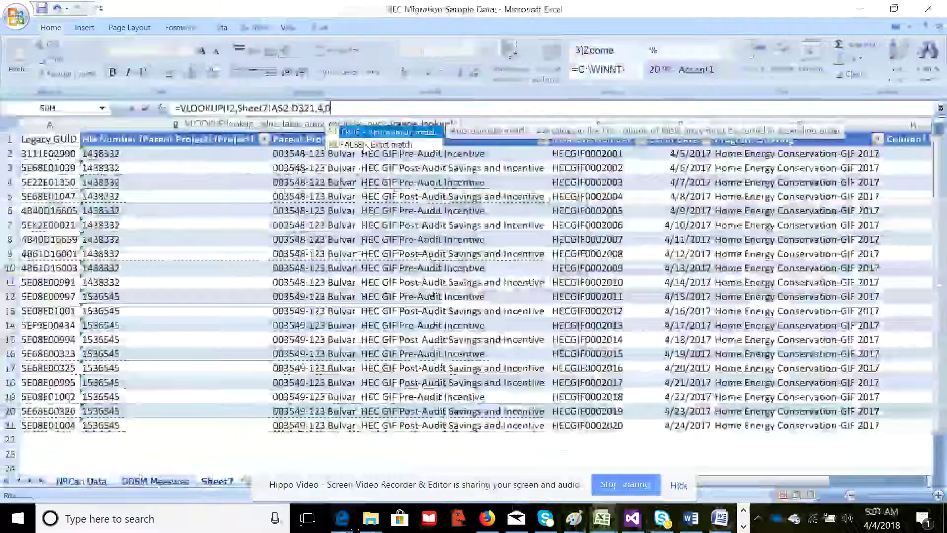
{"action": "key", "text": "Tab"}
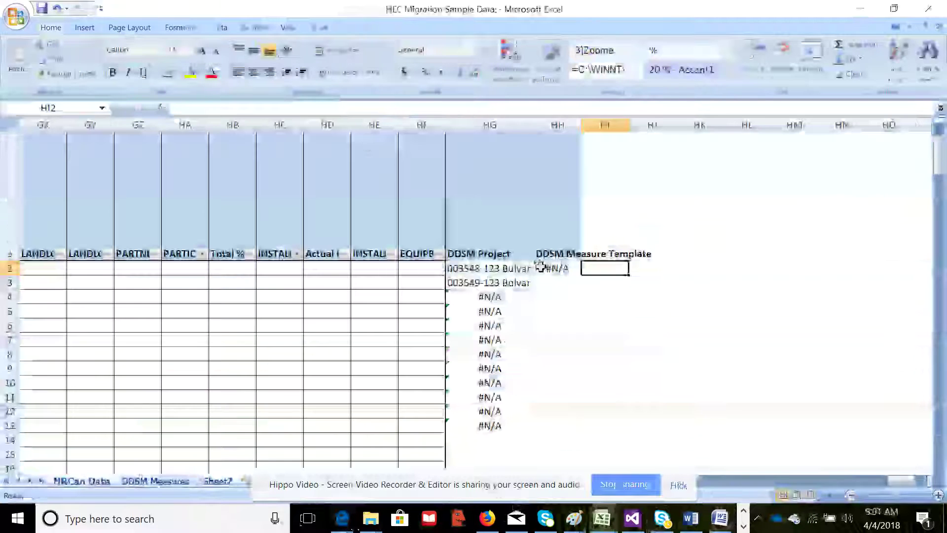
Step: Fill the HH2 lookup formula down the DDSM Measure Template column, past row 46
{"action": "left_click", "coordinate": [556, 270]}
{"action": "left_click_drag", "start_coordinate": [583, 274], "coordinate": [572, 333]}
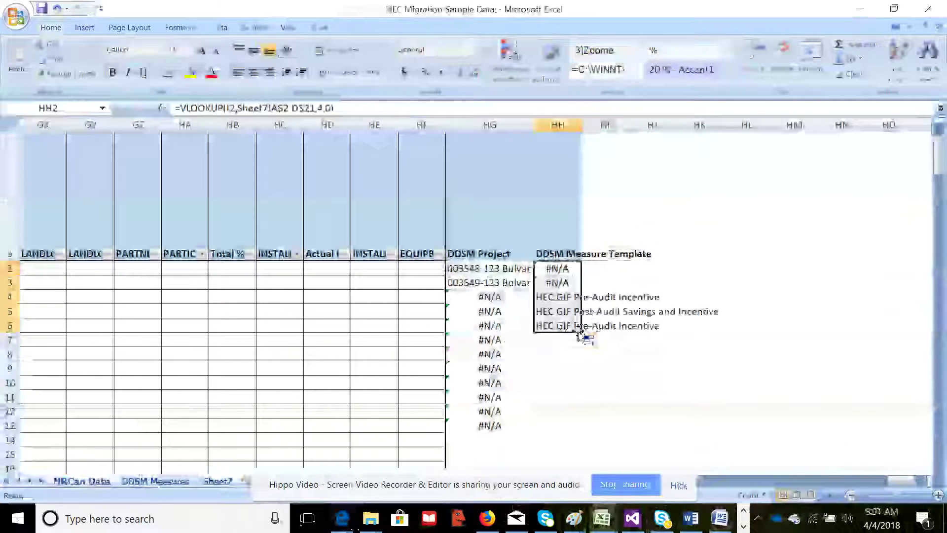
{"action": "double_click", "coordinate": [582, 332]}
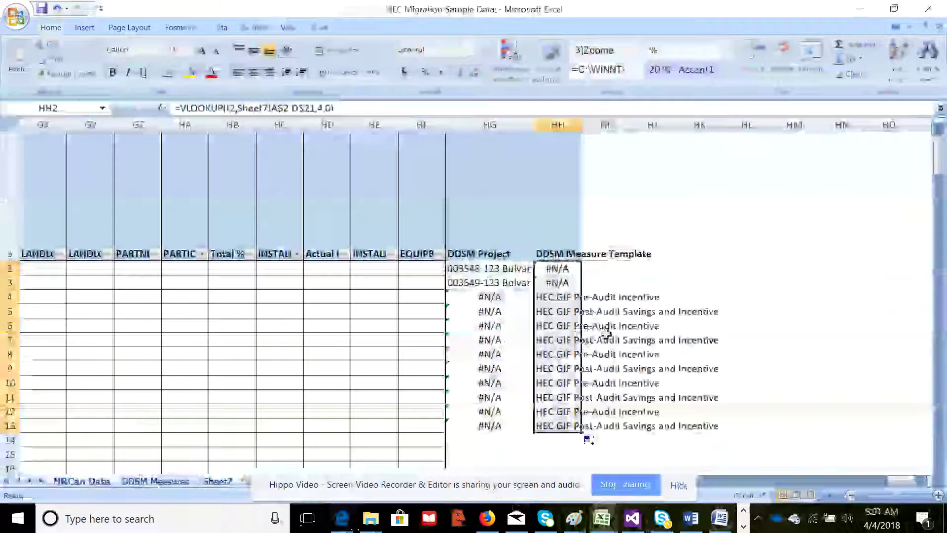
{"action": "scroll", "coordinate": [614, 334], "scroll_direction": "down", "scroll_amount": 4}
{"action": "scroll", "coordinate": [614, 334], "scroll_direction": "up", "scroll_amount": 1}
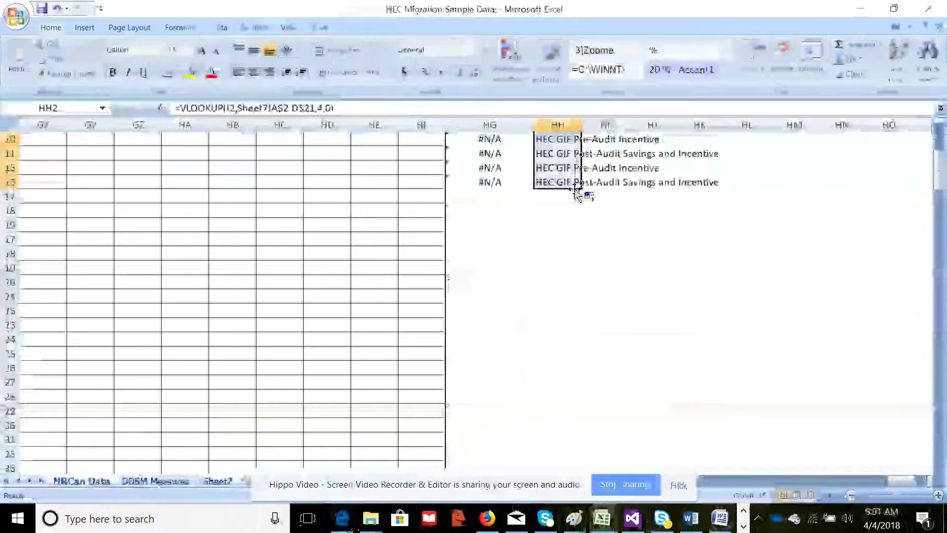
{"action": "left_click_drag", "start_coordinate": [581, 188], "coordinate": [581, 437]}
{"action": "scroll", "coordinate": [631, 383], "scroll_direction": "up", "scroll_amount": 8}
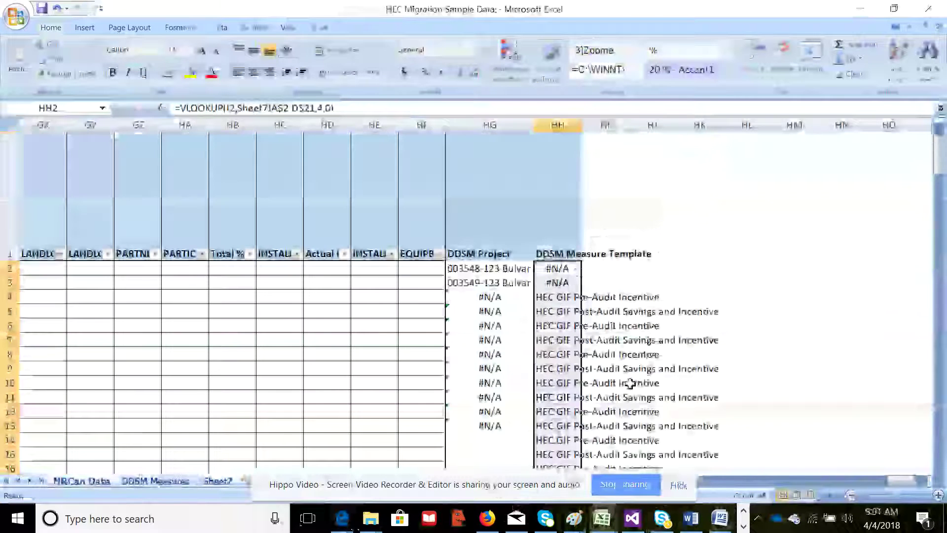
Step: Examine the DDSM Measure Template lookup results against the File ID values in columns H and I of the NRCan Data sheet
{"action": "scroll", "coordinate": [630, 382], "scroll_direction": "down", "scroll_amount": 2}
{"action": "scroll", "coordinate": [630, 383], "scroll_direction": "down", "scroll_amount": 4}
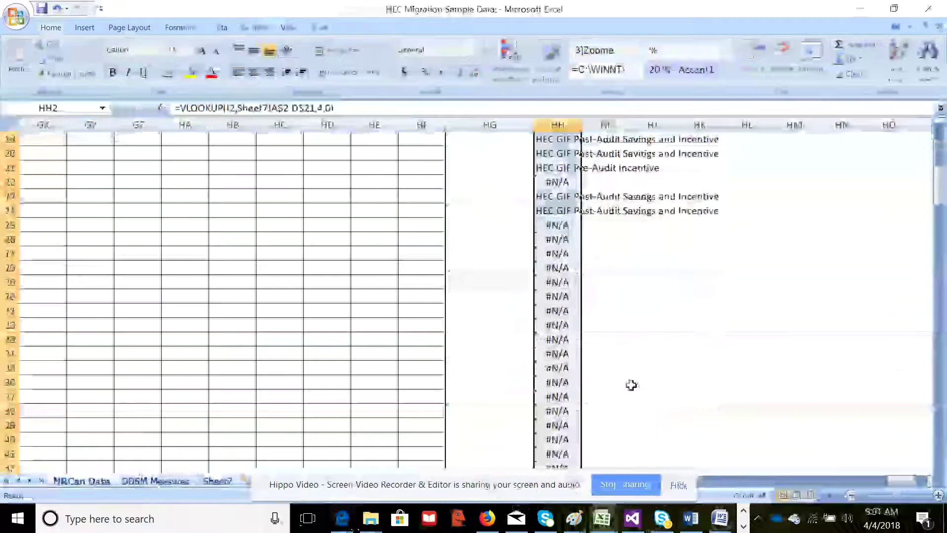
{"action": "left_click_drag", "start_coordinate": [895, 483], "coordinate": [580, 497]}
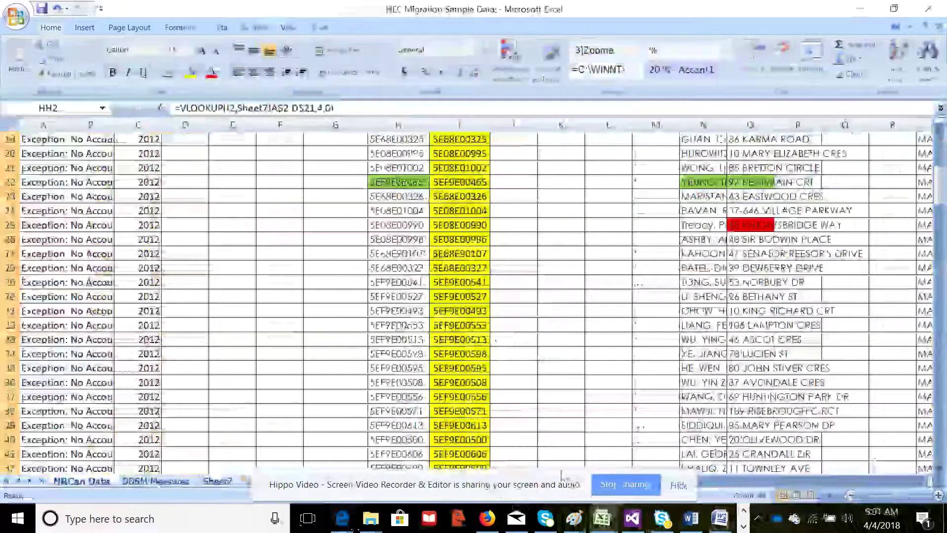
{"action": "scroll", "coordinate": [436, 352], "scroll_direction": "up", "scroll_amount": 6}
{"action": "scroll", "coordinate": [436, 352], "scroll_direction": "down", "scroll_amount": 6}
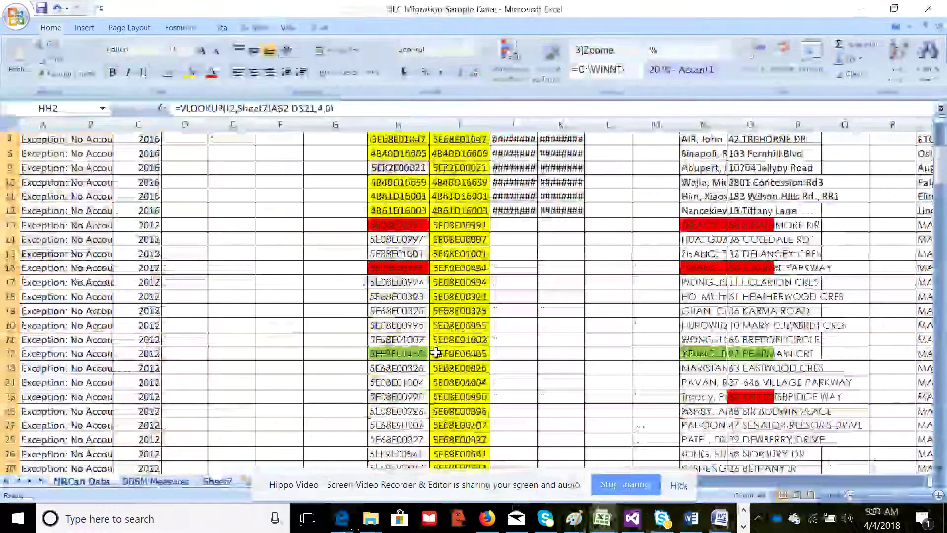
{"action": "left_click", "coordinate": [595, 397]}
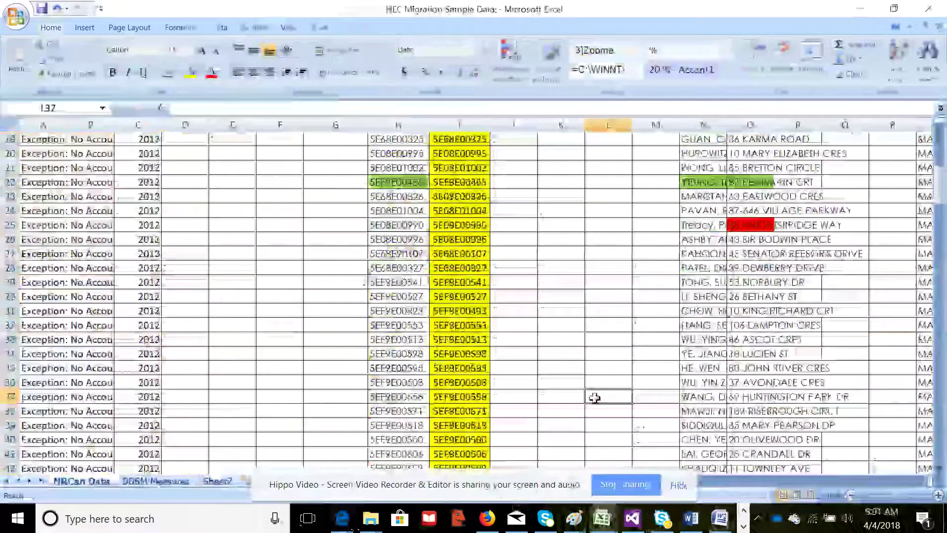
{"action": "key", "text": "ctrl+End"}
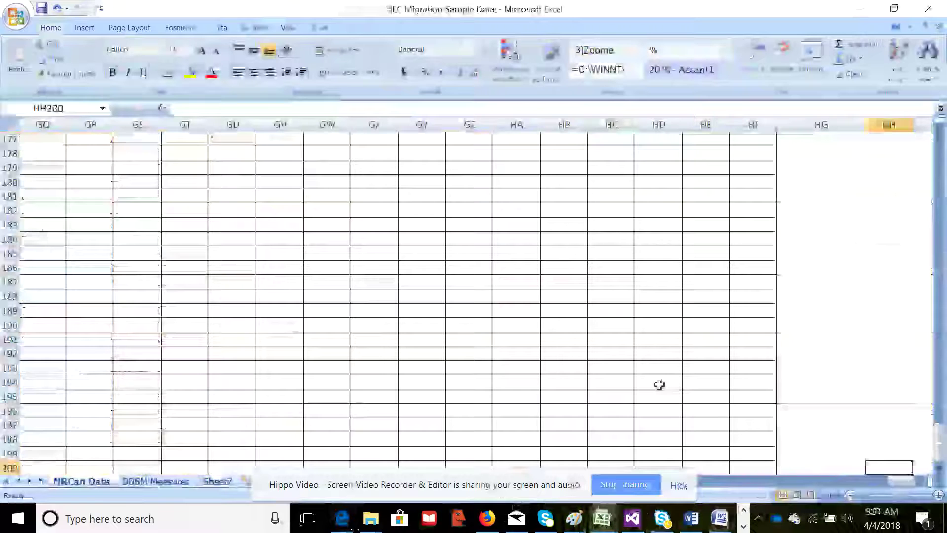
{"action": "scroll", "coordinate": [659, 384], "scroll_direction": "up", "scroll_amount": 20}
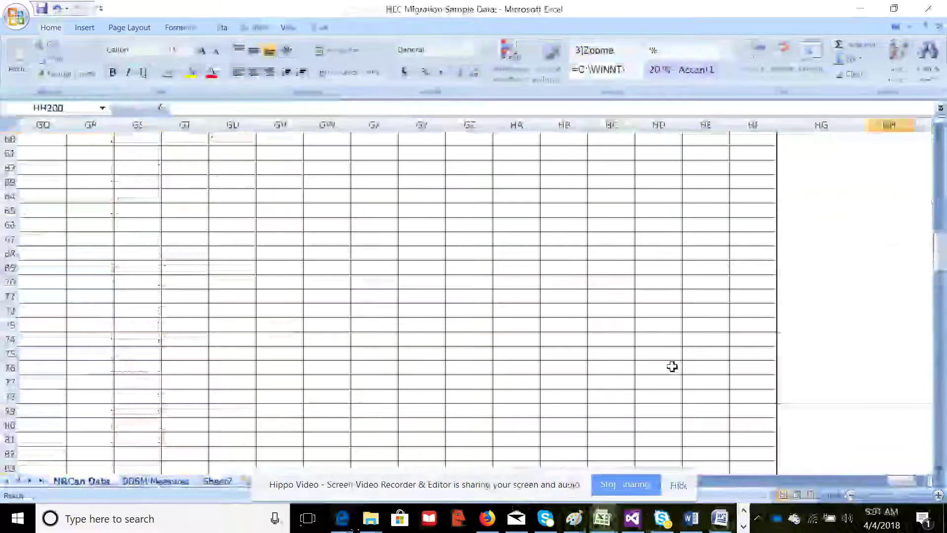
{"action": "scroll", "coordinate": [672, 367], "scroll_direction": "up", "scroll_amount": 6}
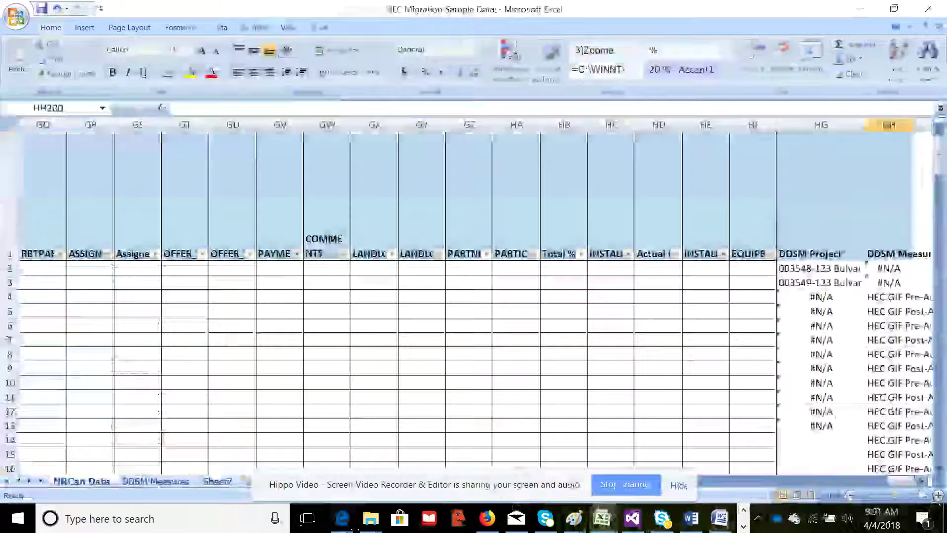
{"action": "left_click", "coordinate": [926, 482]}
{"action": "left_click", "coordinate": [926, 482]}
{"action": "left_click", "coordinate": [925, 482]}
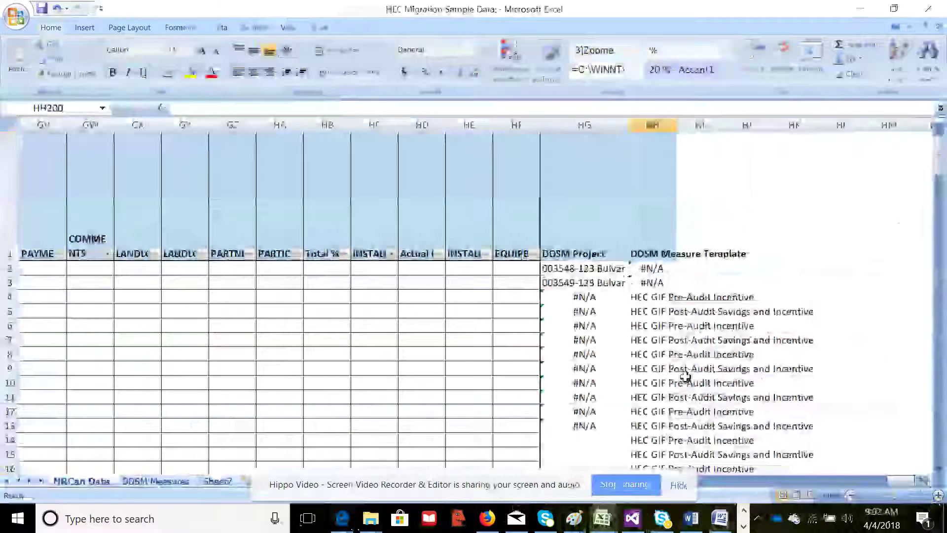
Step: Compare the DDSM Measures and Sheet7 source tables with the DDSM Project and DDSM Measure Template columns on the NRCan Data sheet
{"action": "left_click", "coordinate": [154, 481]}
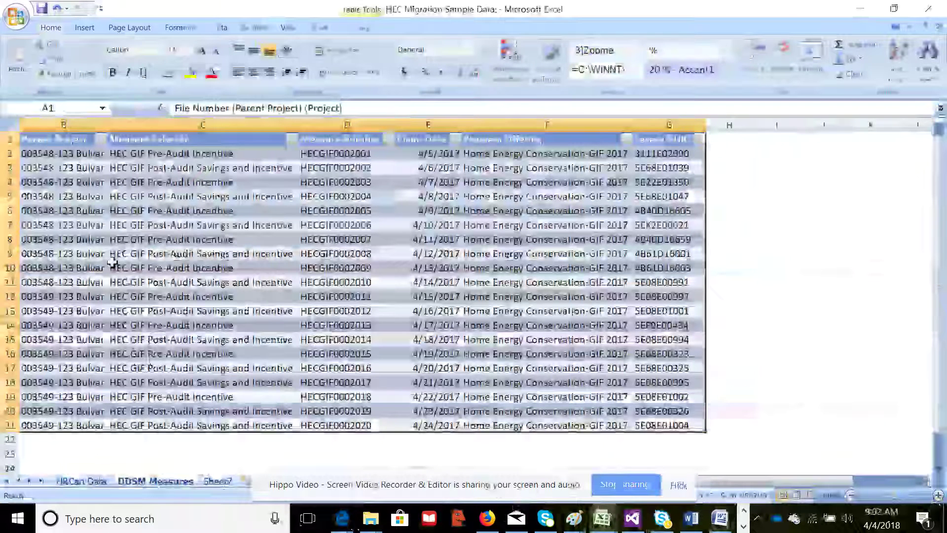
{"action": "left_click", "coordinate": [74, 254]}
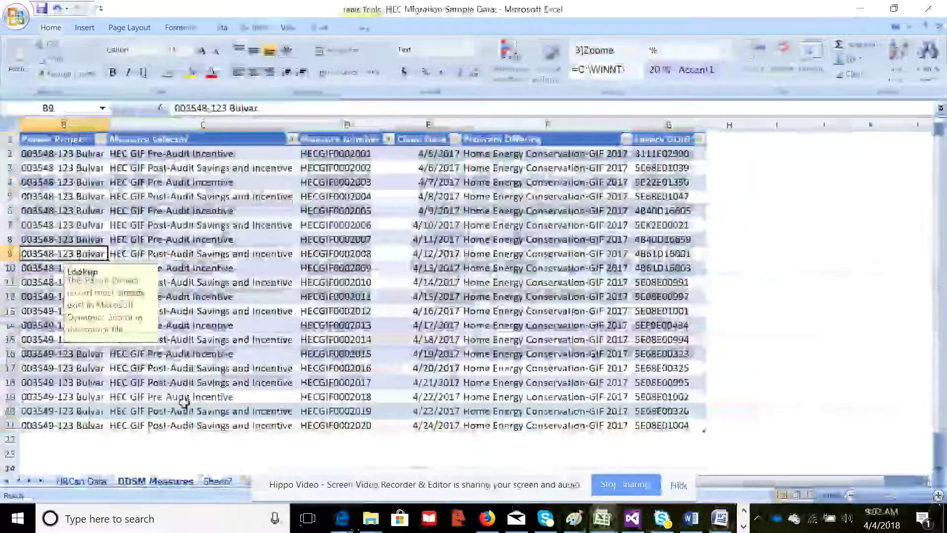
{"action": "key", "text": "Left"}
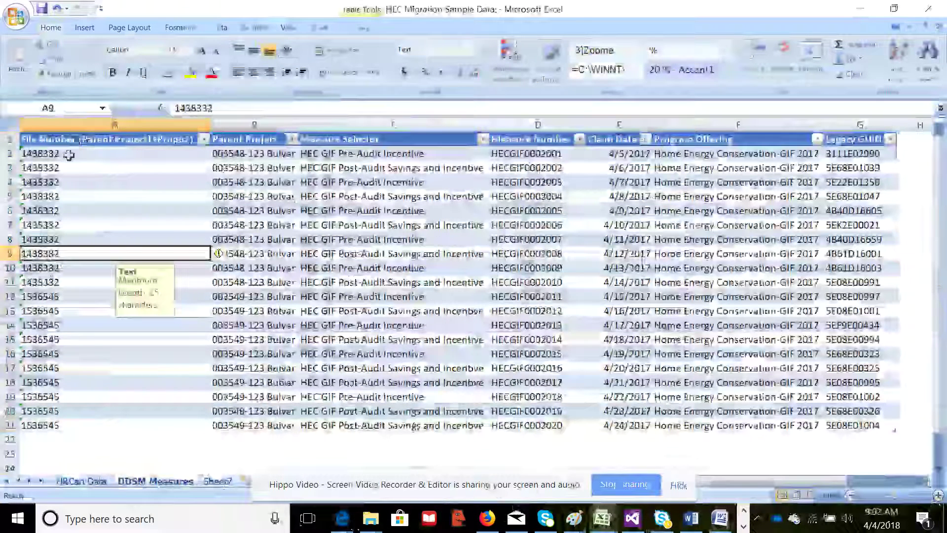
{"action": "left_click", "coordinate": [223, 481]}
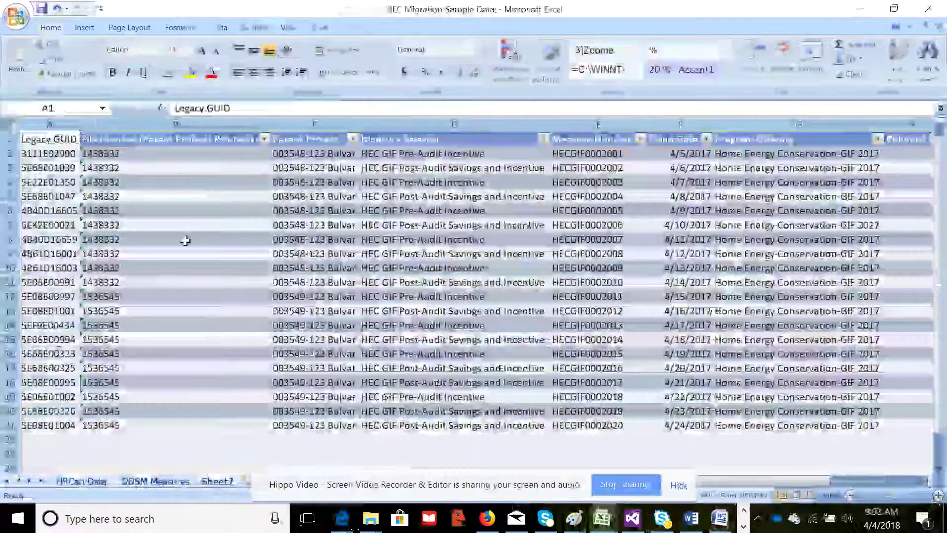
{"action": "left_click", "coordinate": [89, 484]}
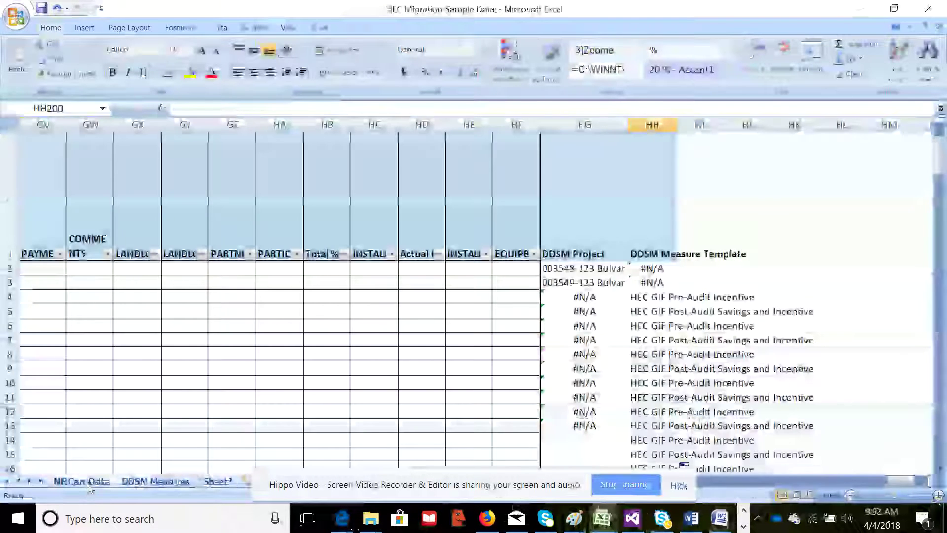
{"action": "left_click_drag", "start_coordinate": [912, 485], "coordinate": [908, 486]}
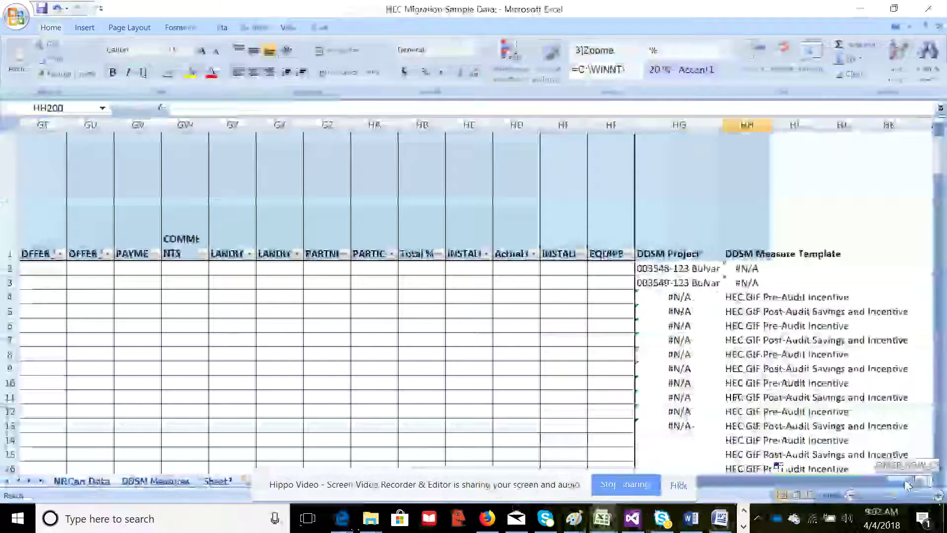
{"action": "mouse_move", "coordinate": [908, 485]}
{"action": "left_mouse_down"}
{"action": "mouse_move", "coordinate": [878, 484]}
{"action": "mouse_move", "coordinate": [919, 481]}
{"action": "left_mouse_up"}
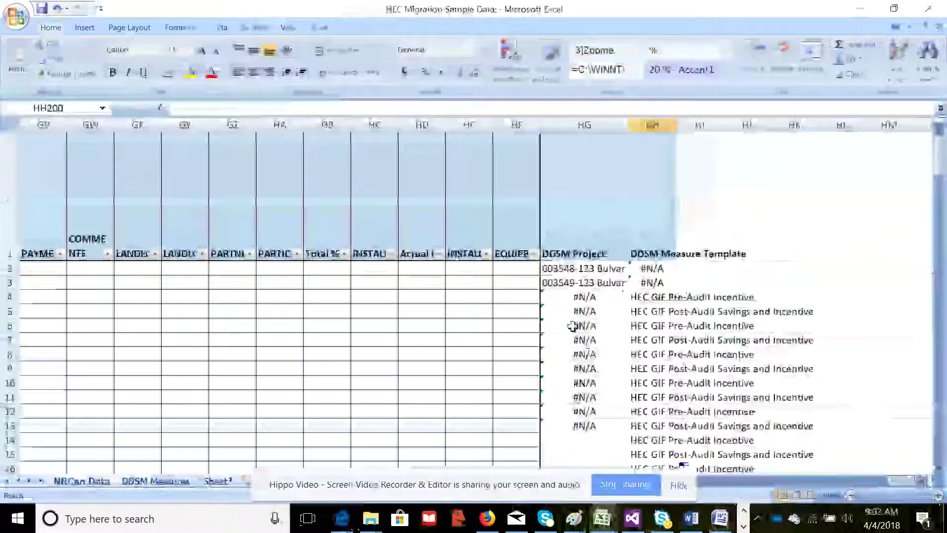
Step: Switch to the Word document of consolidation steps and review the File Number and Legacy GUID matching instructions under step 12
{"action": "mouse_move", "coordinate": [720, 518]}
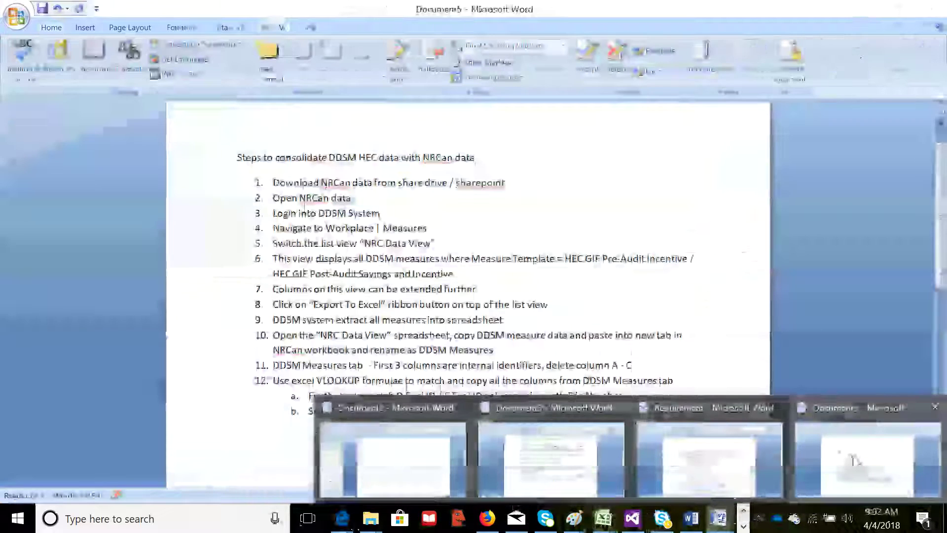
{"action": "left_click", "coordinate": [853, 461]}
{"action": "left_click", "coordinate": [666, 411]}
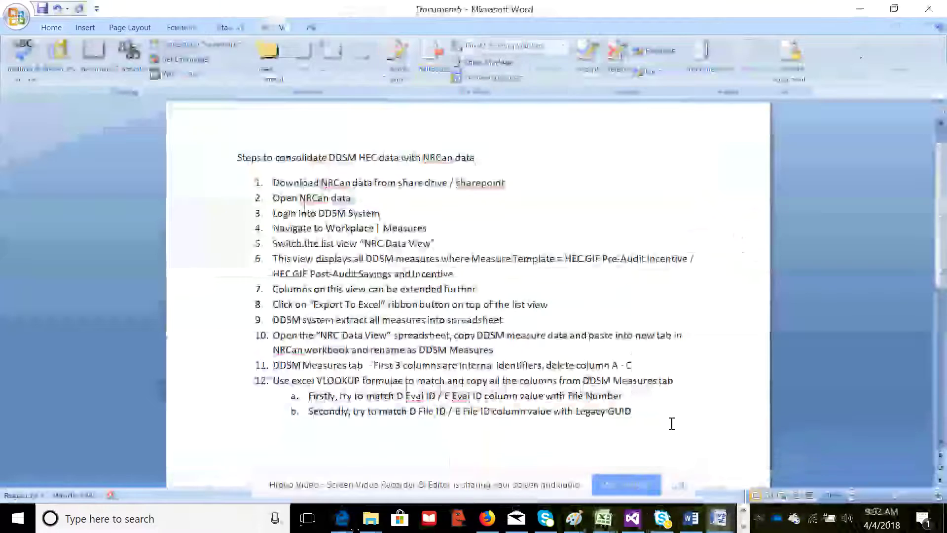
Step: Switch to the Chrome window showing the DDSM Measures list in NRC Data View
{"action": "left_click", "coordinate": [743, 526]}
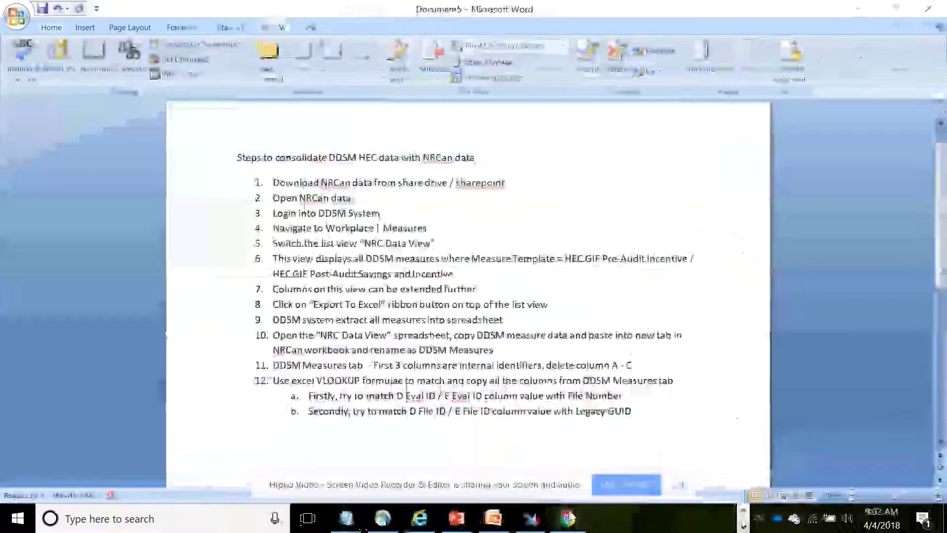
{"action": "mouse_move", "coordinate": [568, 518]}
{"action": "left_click", "coordinate": [513, 479]}
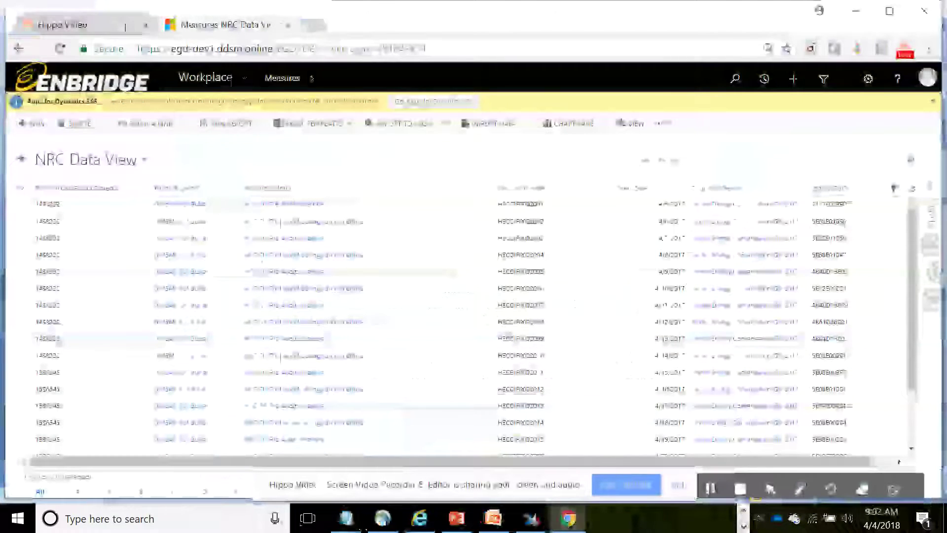